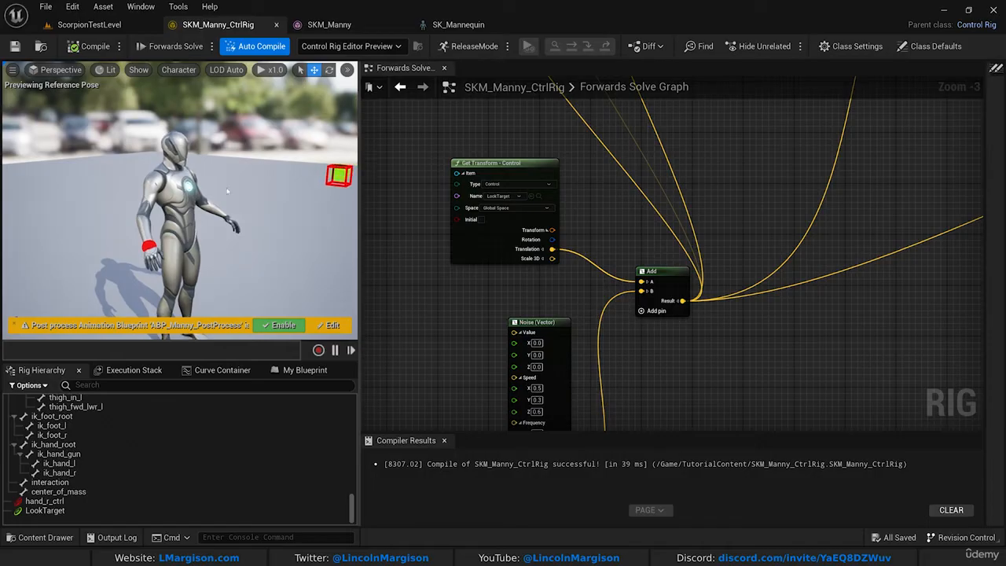
Move the Forwards Solve node farther from the Draw Transform node to make room between them.
scroll(614, 376, down, 3)
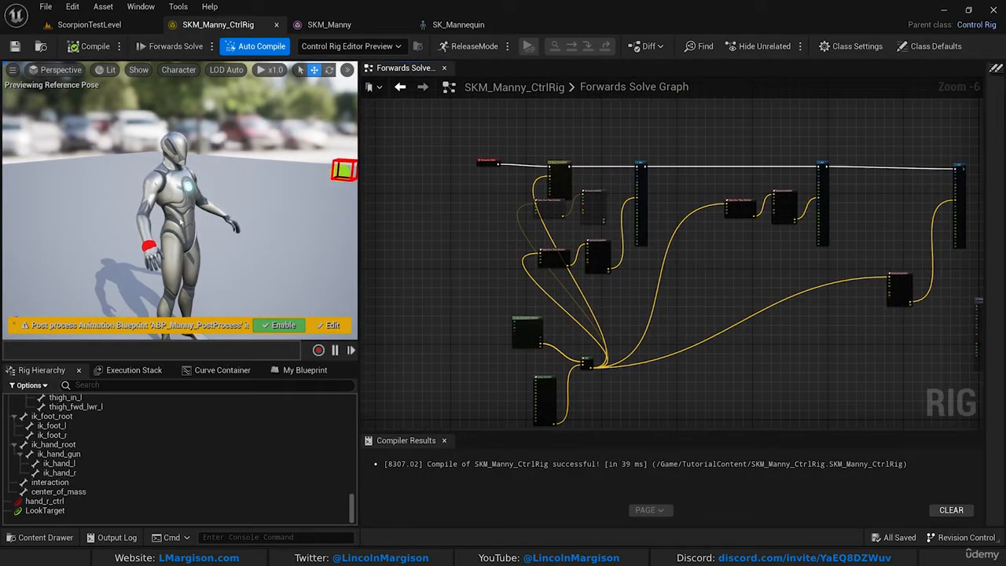
right_drag(180, 201, 190, 203)
key(w)
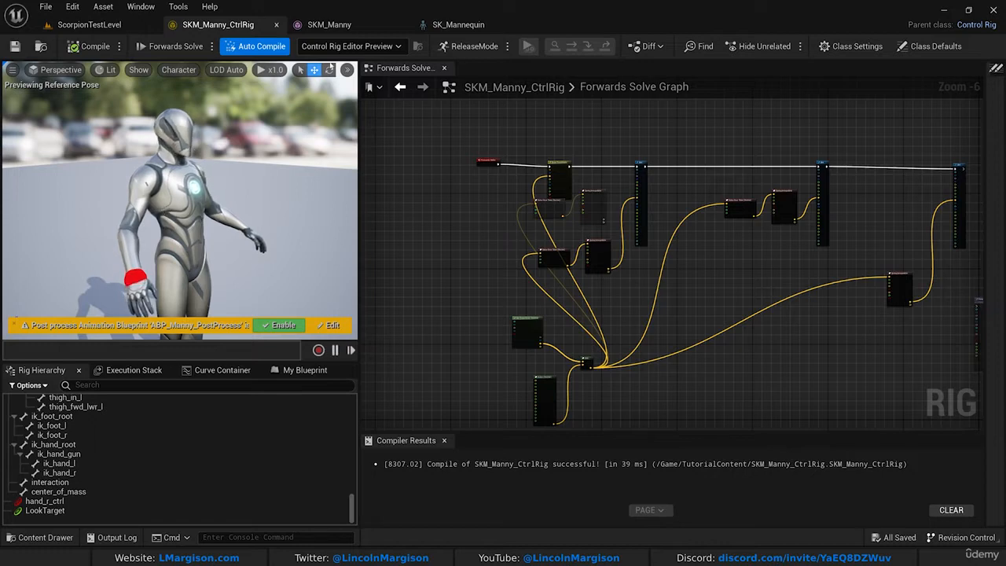
right_drag(729, 292, 426, 323)
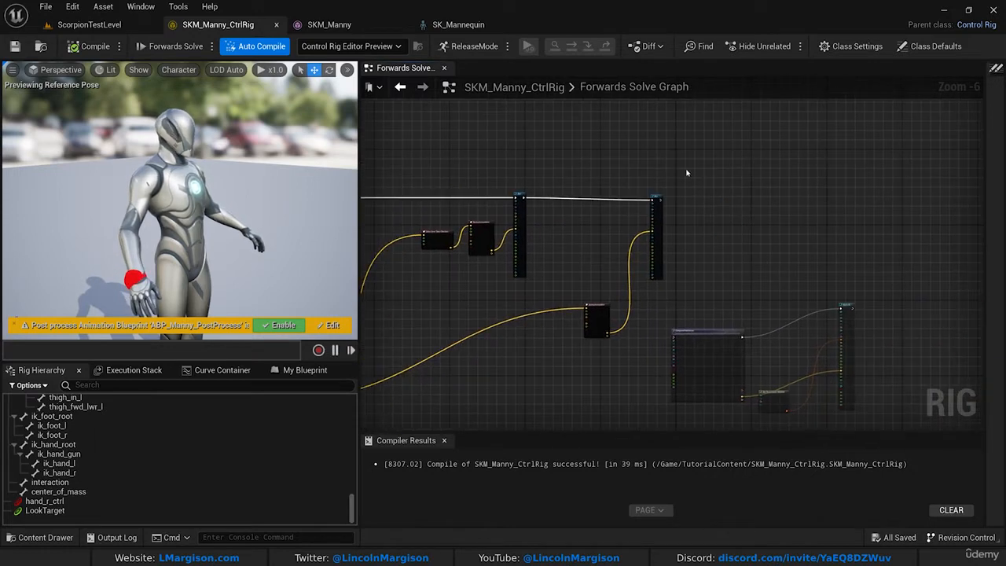
right_drag(535, 250, 635, 189)
scroll(562, 196, up, 4)
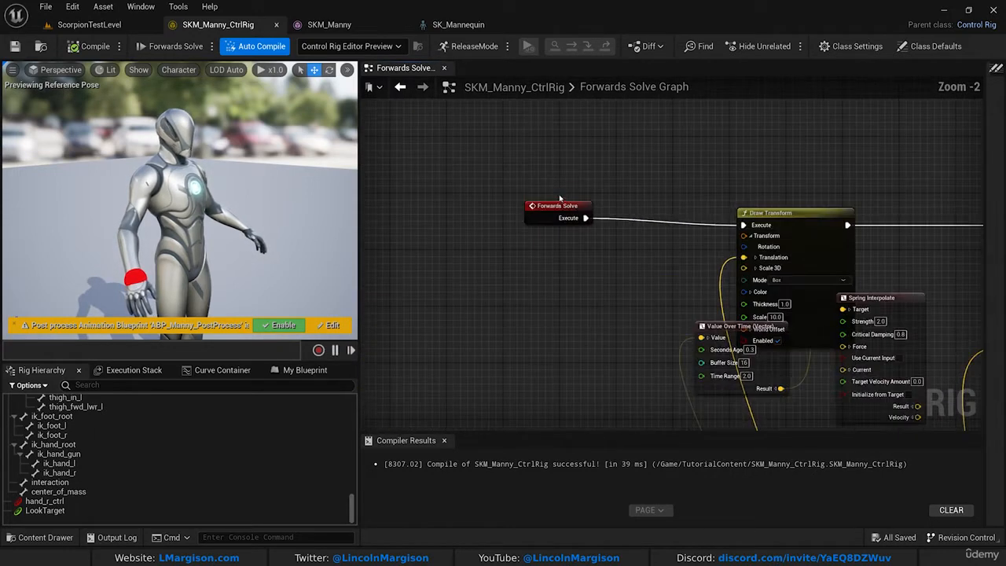
drag(559, 203, 366, 211)
scroll(393, 228, down, 3)
right_drag(401, 234, 682, 236)
drag(681, 229, 552, 221)
click(638, 219)
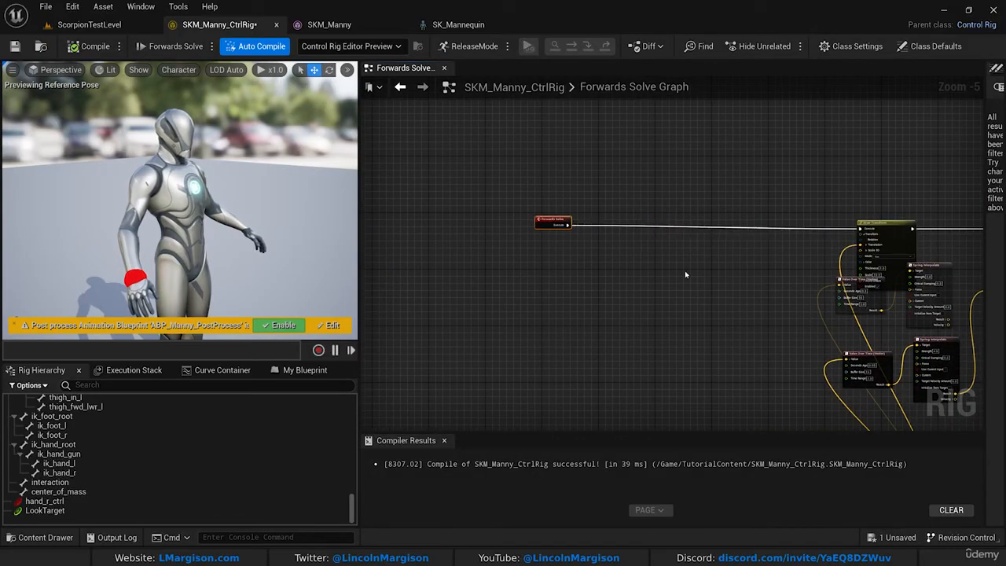
Add a Get Transform node for the spine_04 bone below Forwards Solve and expand its Transform output.
scroll(685, 275, up, 3)
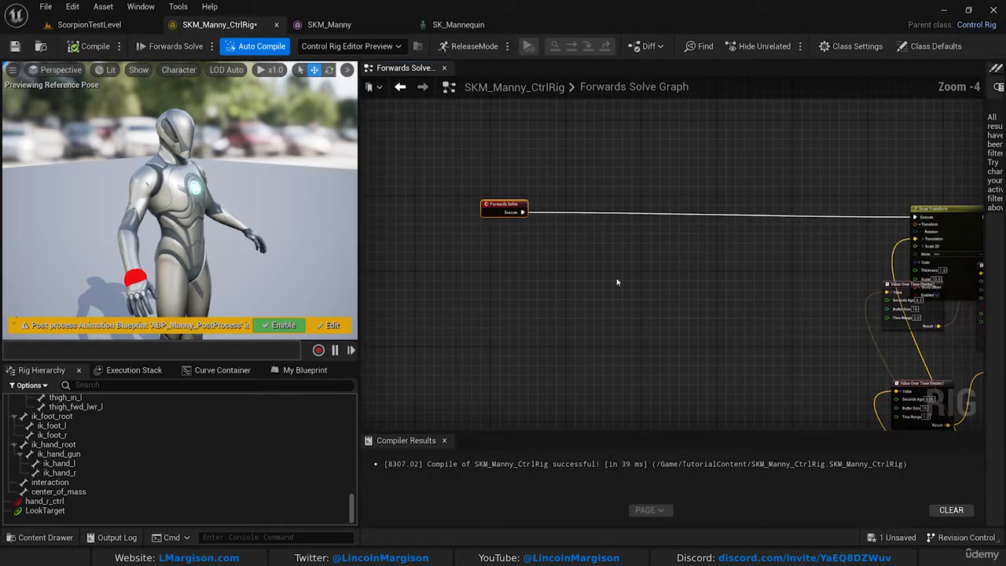
right_click(480, 247)
text(get trans)
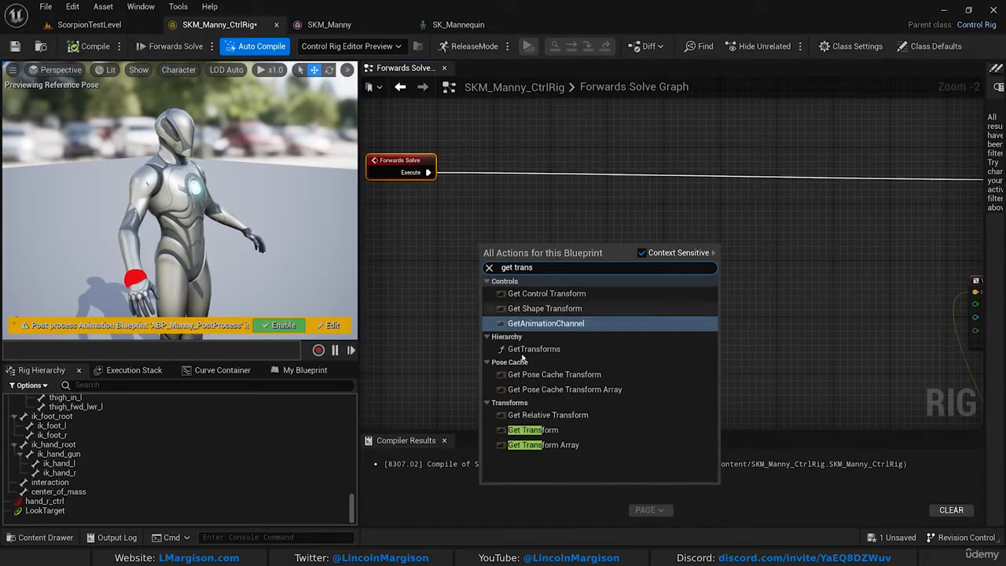
click(533, 430)
scroll(542, 283, up, 1)
click(530, 285)
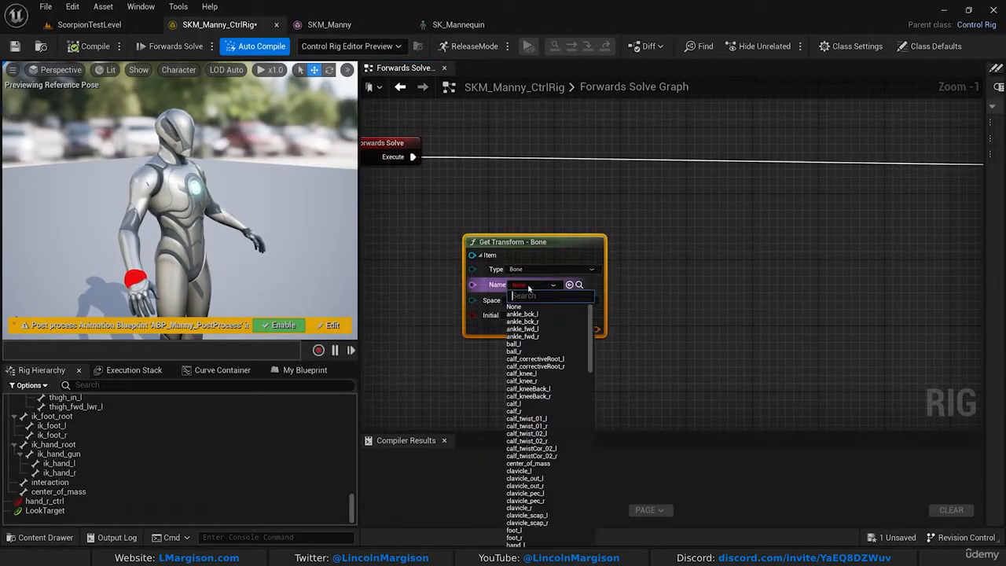
text(spine)
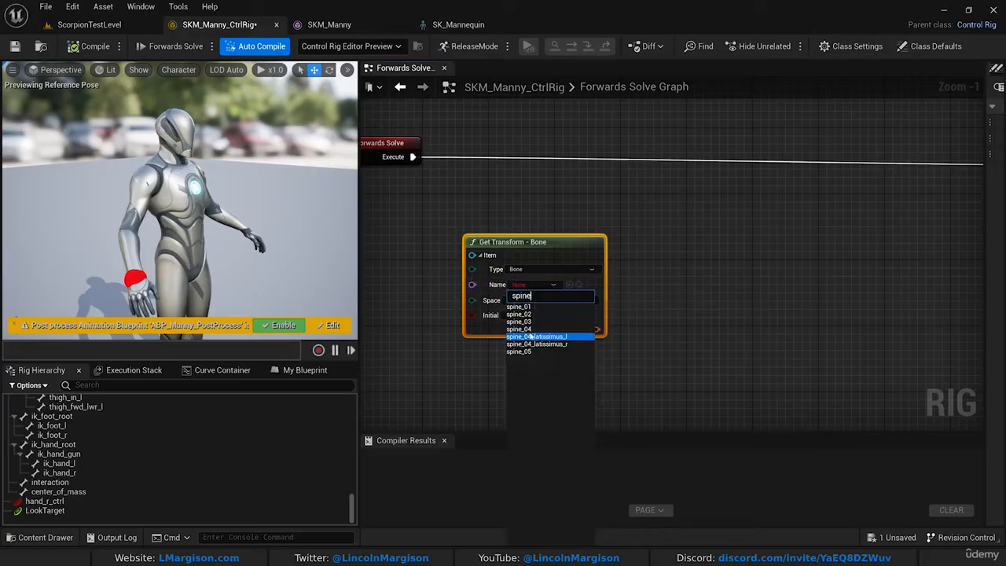
click(518, 329)
right_drag(656, 272, 557, 300)
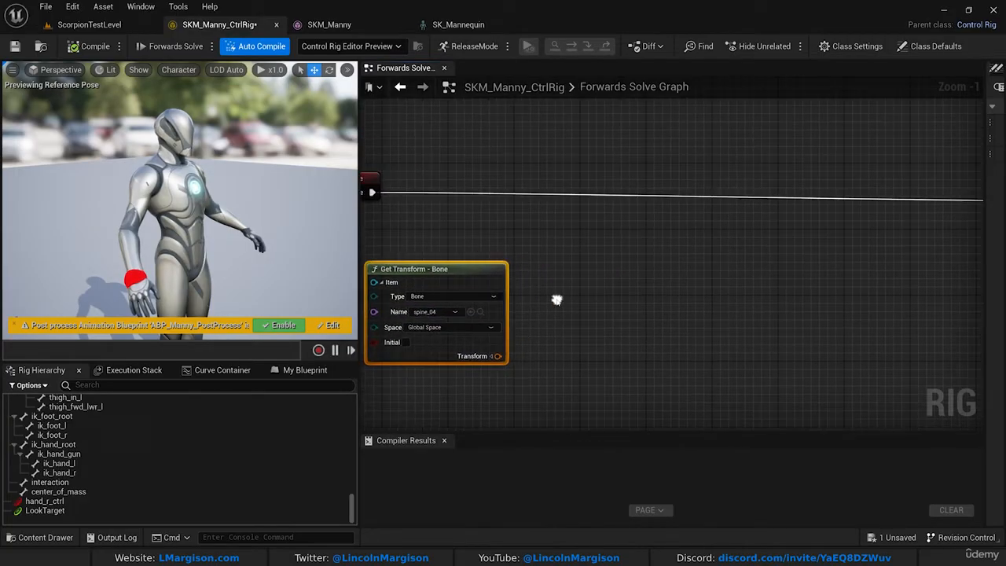
click(492, 357)
Add a Set Transform node beside the Get Transform node and set its bone to spine_04.
right_drag(562, 341, 619, 302)
right_click(664, 228)
text(set transform)
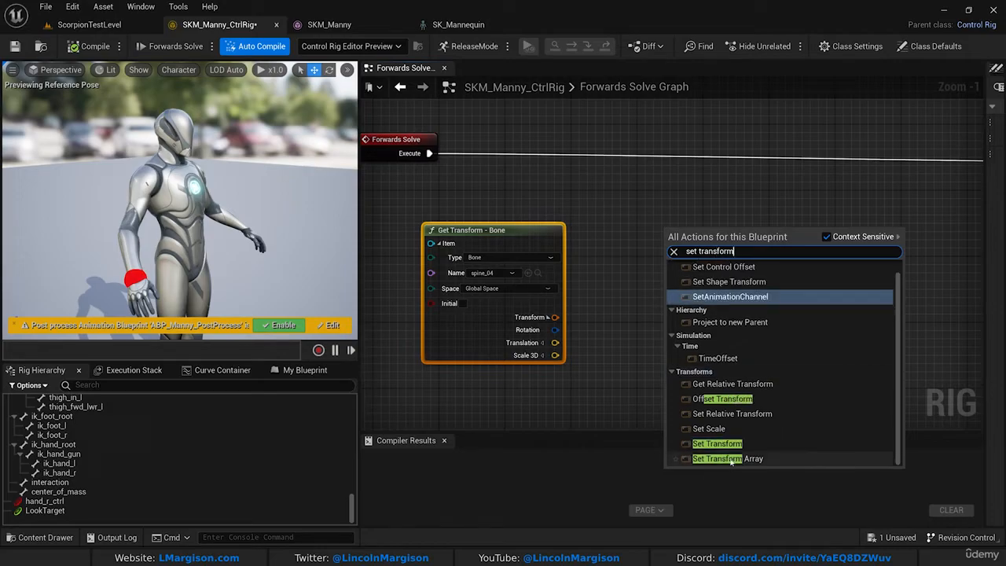
click(717, 443)
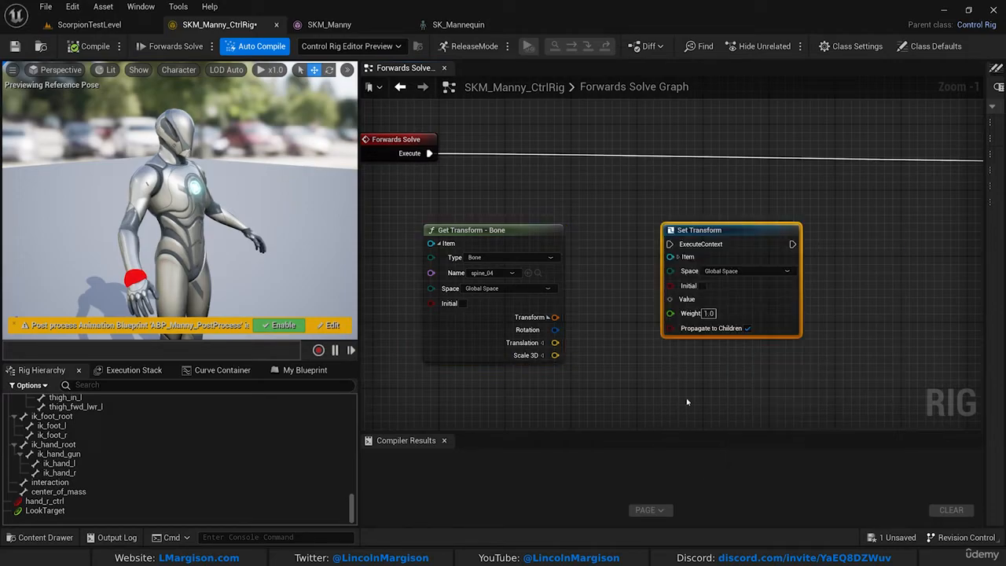
click(733, 288)
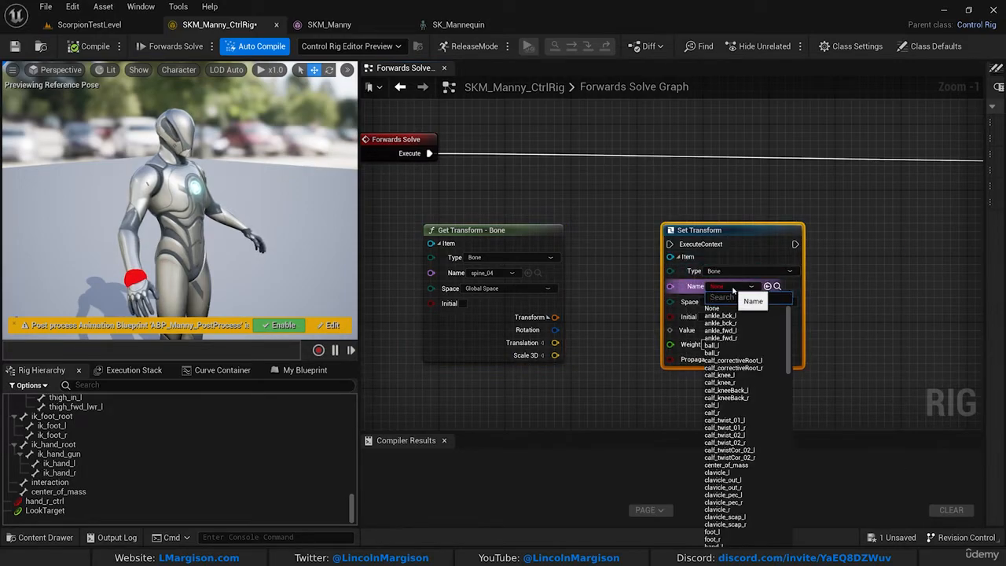
text(sp)
click(717, 330)
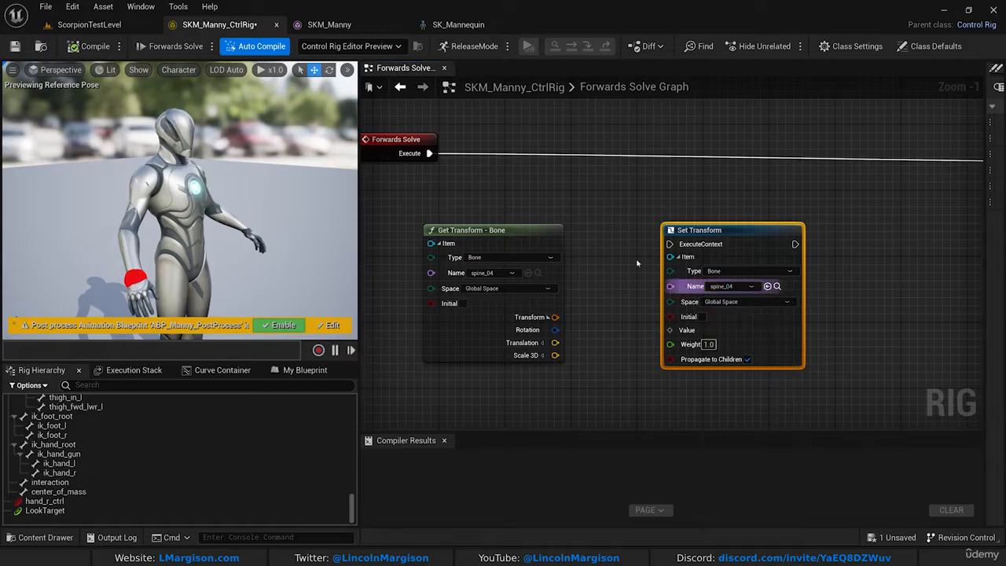
Wire the Set Transform node into the execution line after Forwards Solve and connect the Get Transform output to its Value.
right_drag(578, 192, 584, 227)
ctrl+drag(436, 190, 707, 183)
right_drag(598, 296, 563, 298)
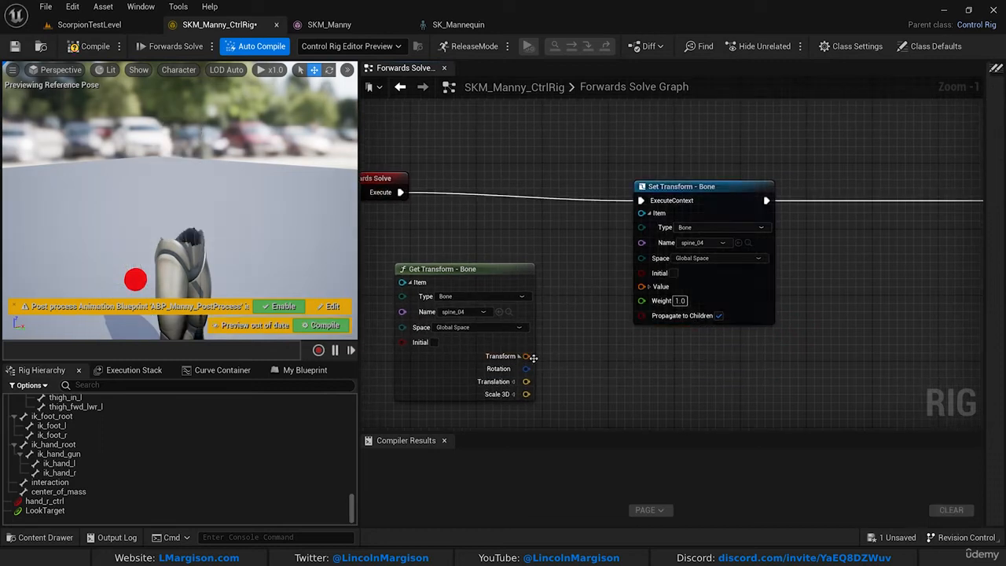
drag(526, 356, 646, 288)
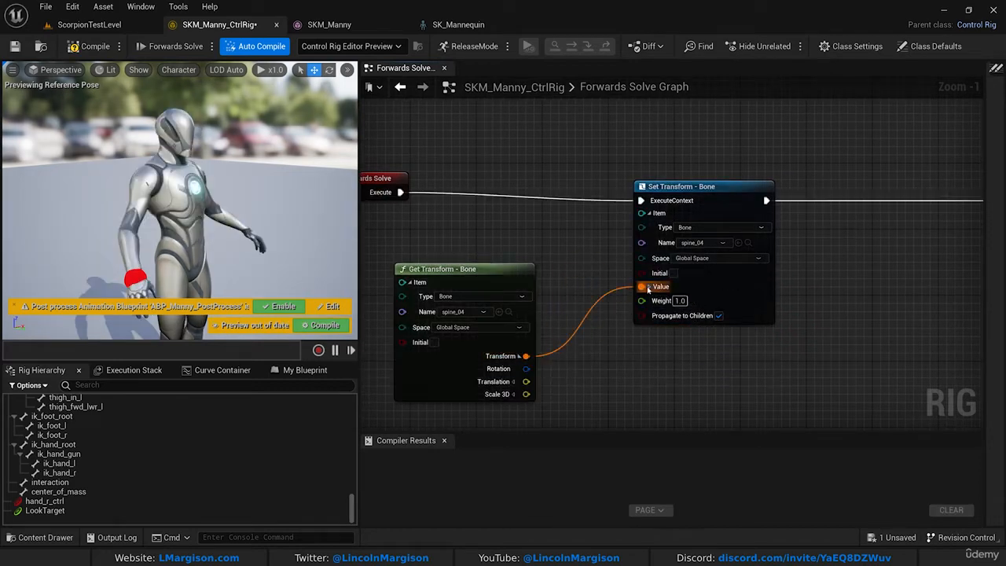
Expand the Set Transform node's Value and connect only Rotation and Translation from the Get Transform node.
right_drag(628, 349, 635, 295)
drag(717, 223, 724, 224)
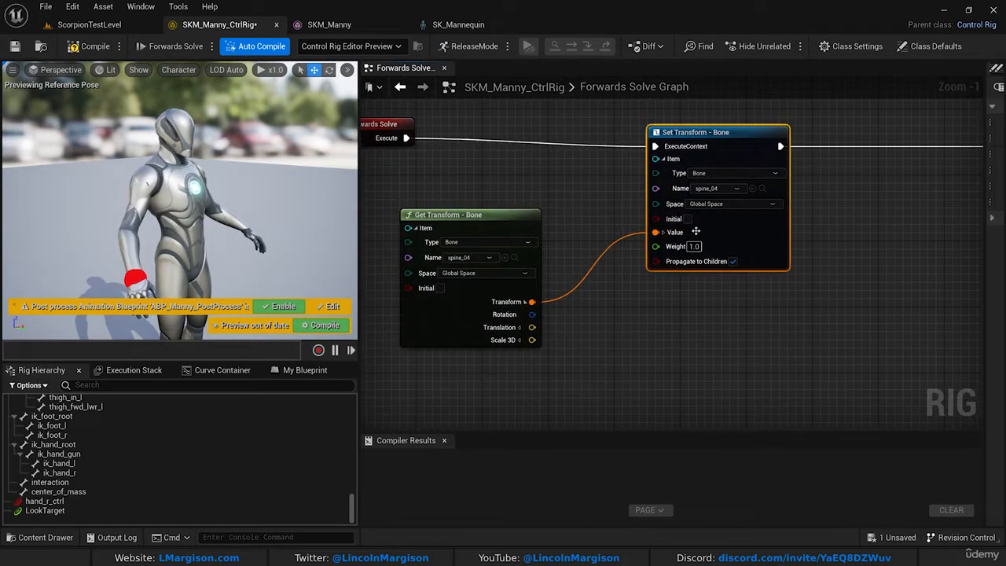
click(663, 233)
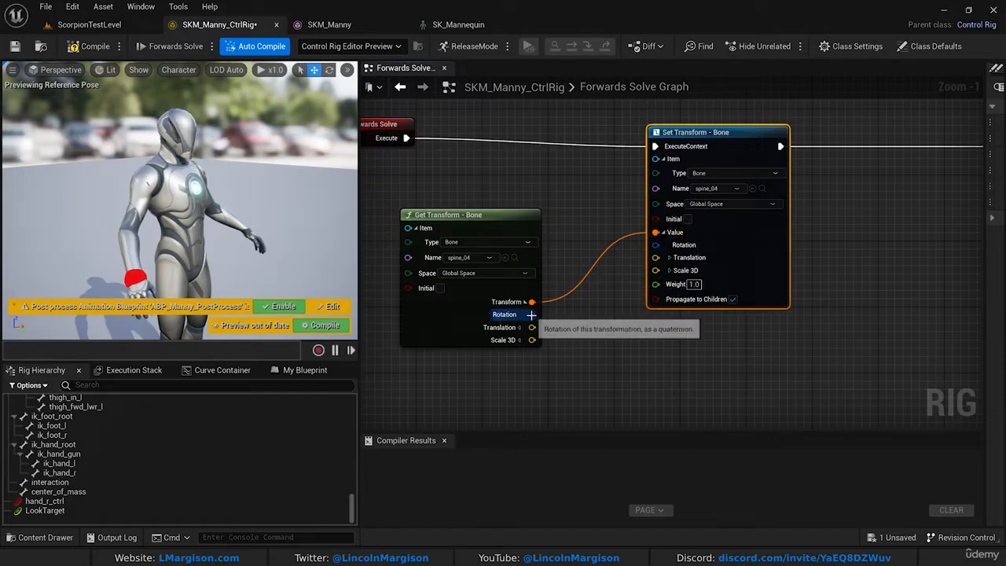
drag(532, 314, 657, 249)
drag(532, 327, 656, 259)
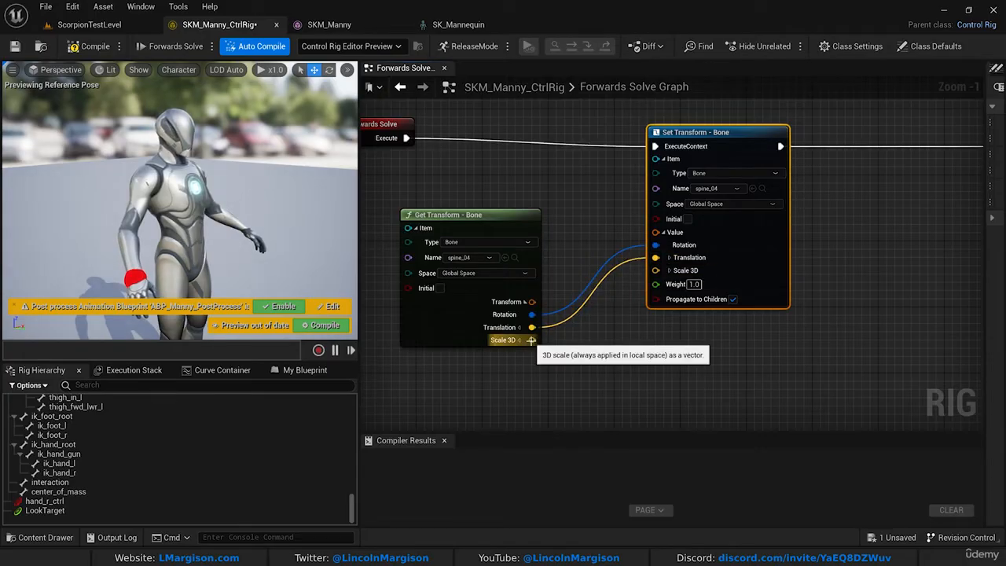
Move the Get Transform node slightly farther away from the Set Transform node.
alt+drag(225, 206, 216, 203)
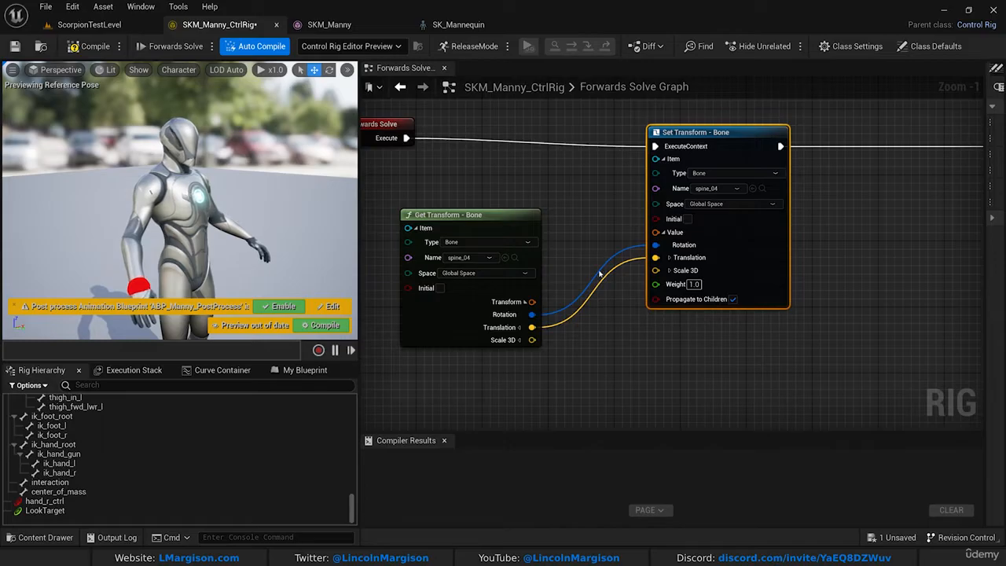
click(668, 336)
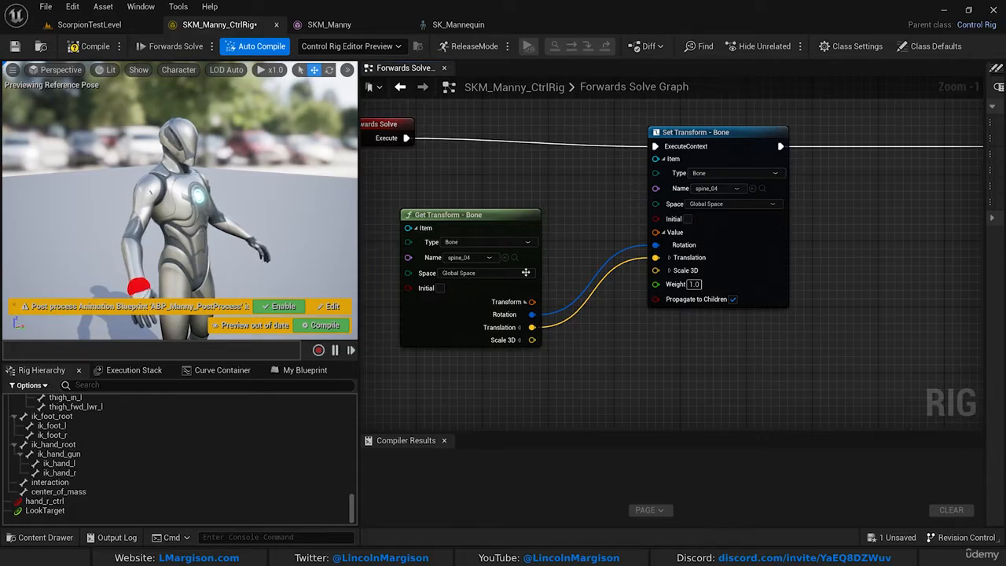
drag(492, 227, 458, 210)
right_drag(549, 262, 609, 203)
right_drag(584, 304, 526, 334)
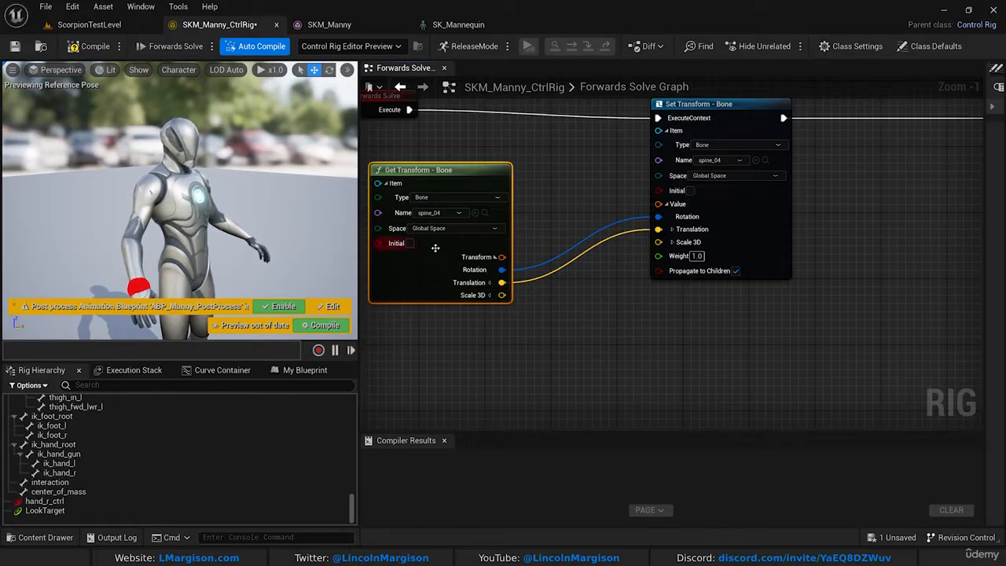
Set the Set Transform node's Scale 3D to 1 on X, Y and Z, and compile the rig.
click(673, 243)
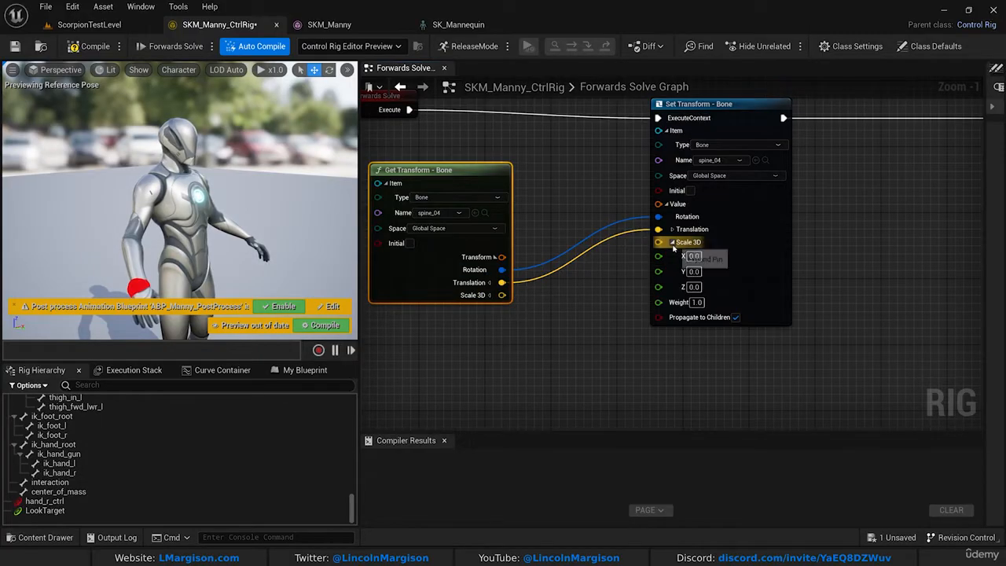
click(699, 271)
text(1)
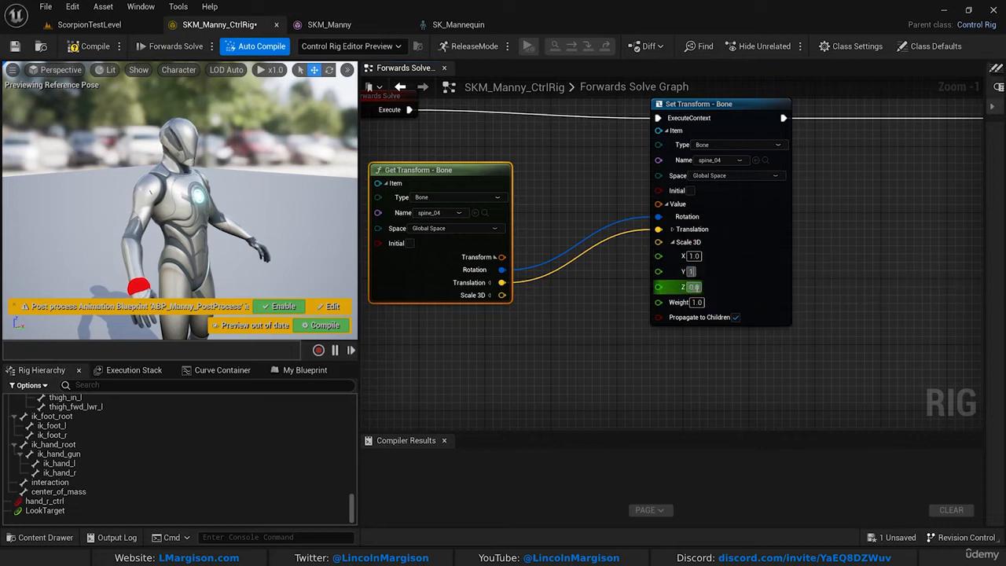
click(696, 287)
text(1)
click(674, 354)
click(93, 46)
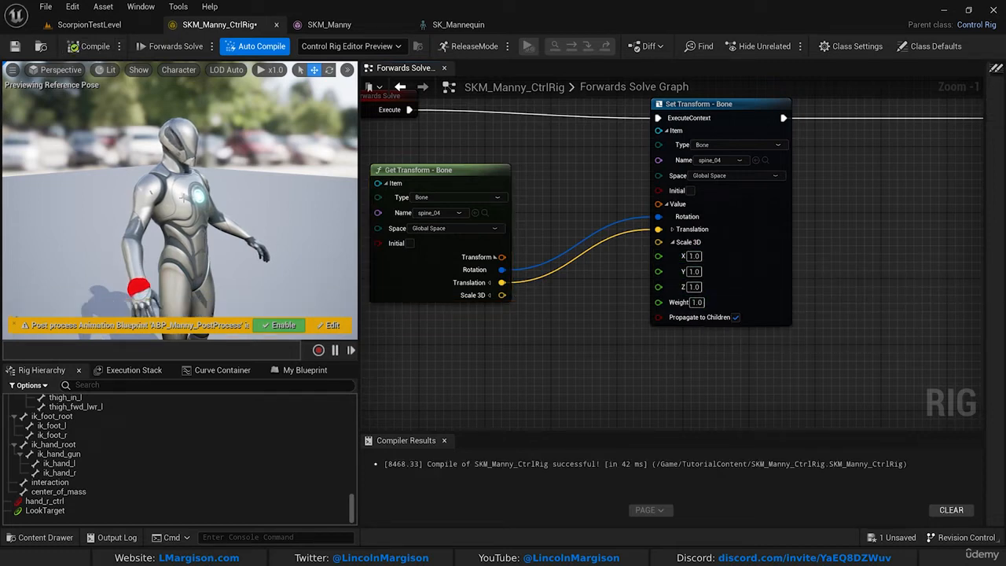
Set the spine_04 Scale 3D values to 2 on X, Y and Z.
click(701, 259)
click(698, 258)
text(2)
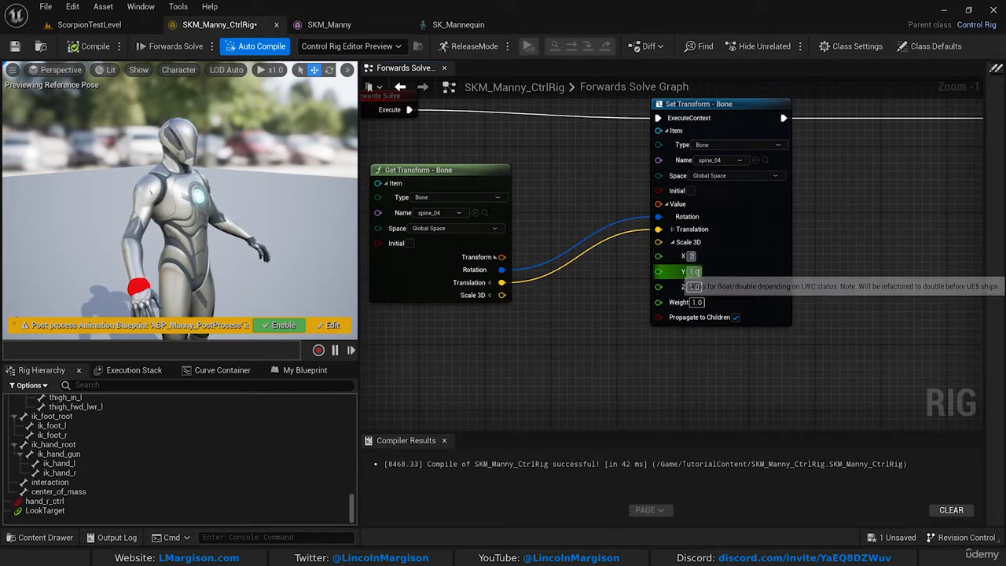
click(698, 272)
text(2)
double_click(698, 274)
text(2)
click(697, 287)
text(2)
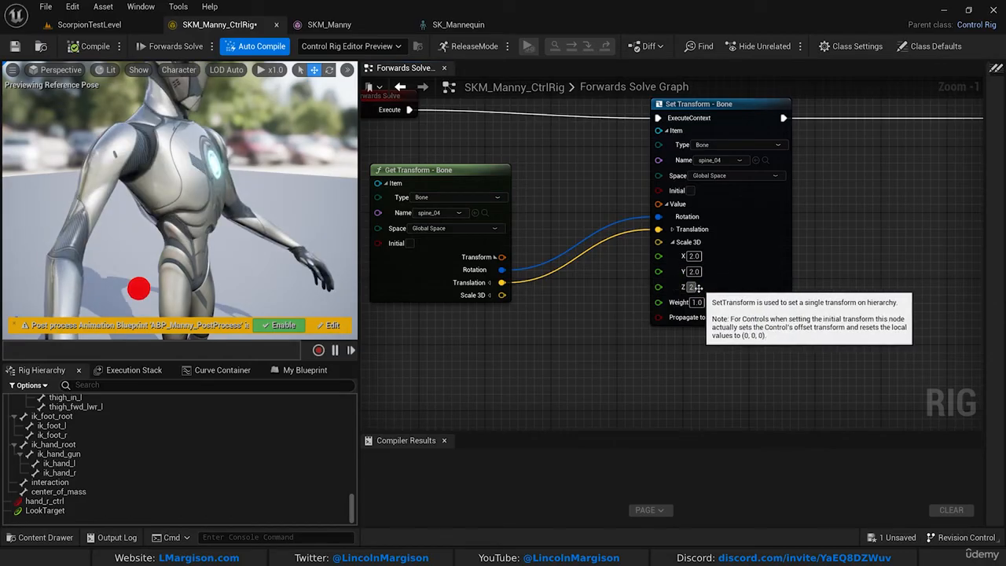
key(Return)
Examine the mannequin's scaled upper body from a wider view in the preview.
right_drag(214, 250, 236, 246)
key(s)
key(w)
key(d)
key(a)
key(s)
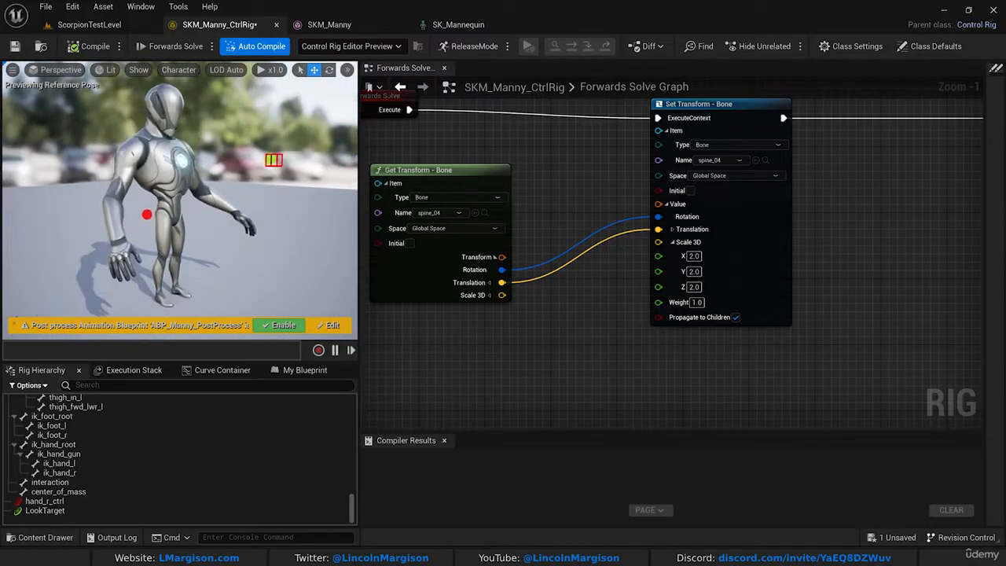
key(w)
right_drag(226, 160, 227, 161)
key(s)
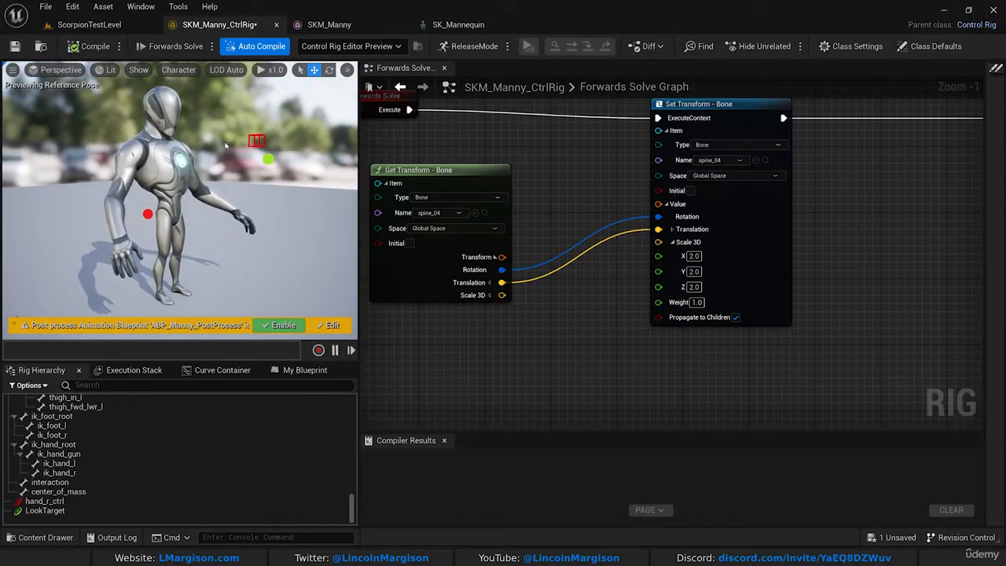
click(694, 256)
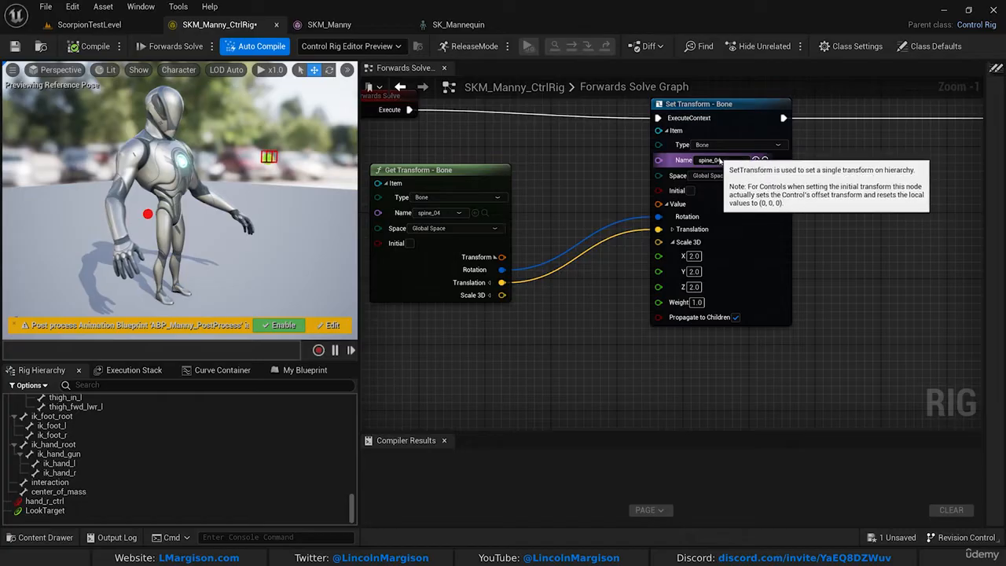
Select spine_04 in the rig hierarchy and examine its child bones by collapsing and expanding its branches.
drag(352, 508, 362, 409)
click(81, 446)
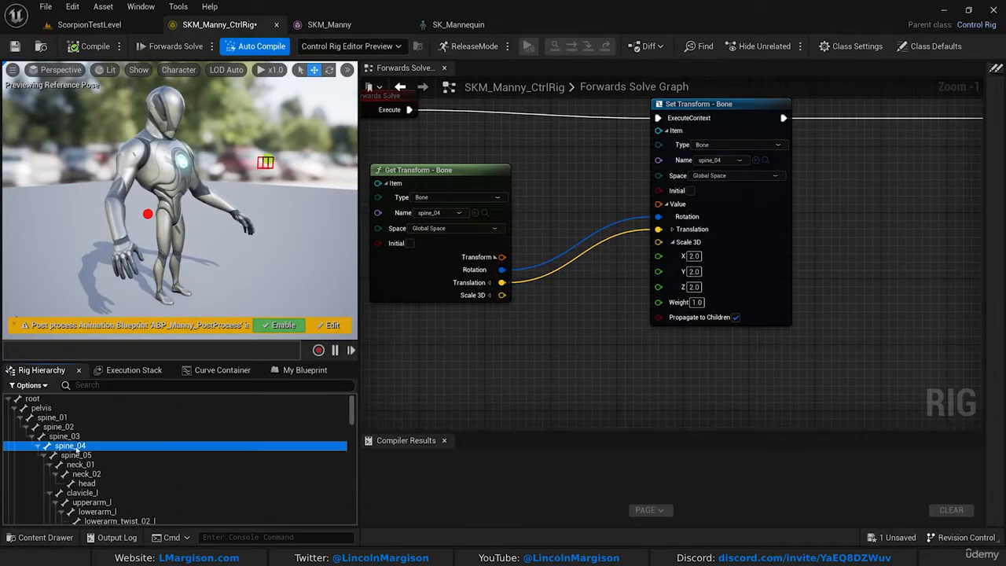
click(38, 446)
click(38, 446)
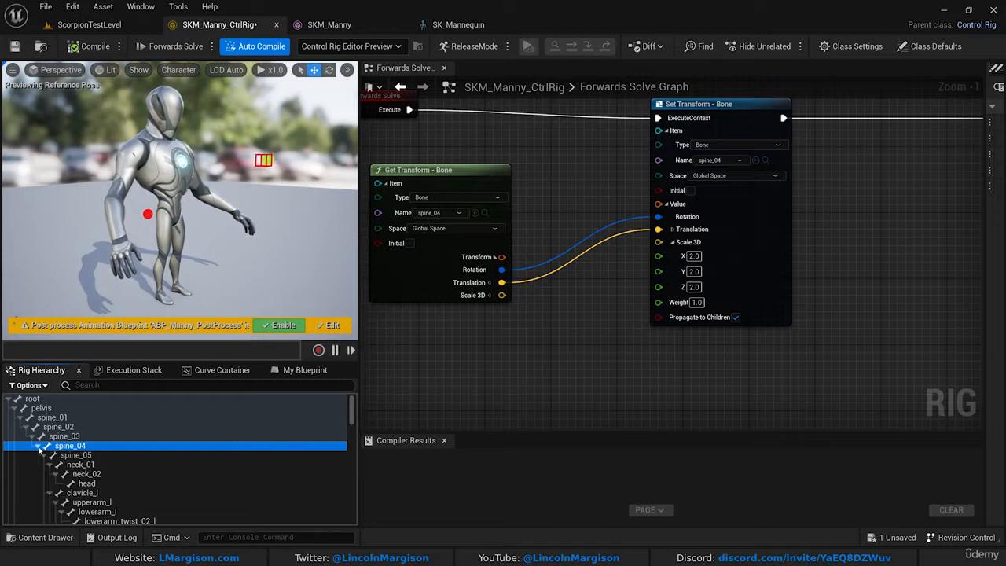
scroll(65, 449, down, 1)
click(37, 428)
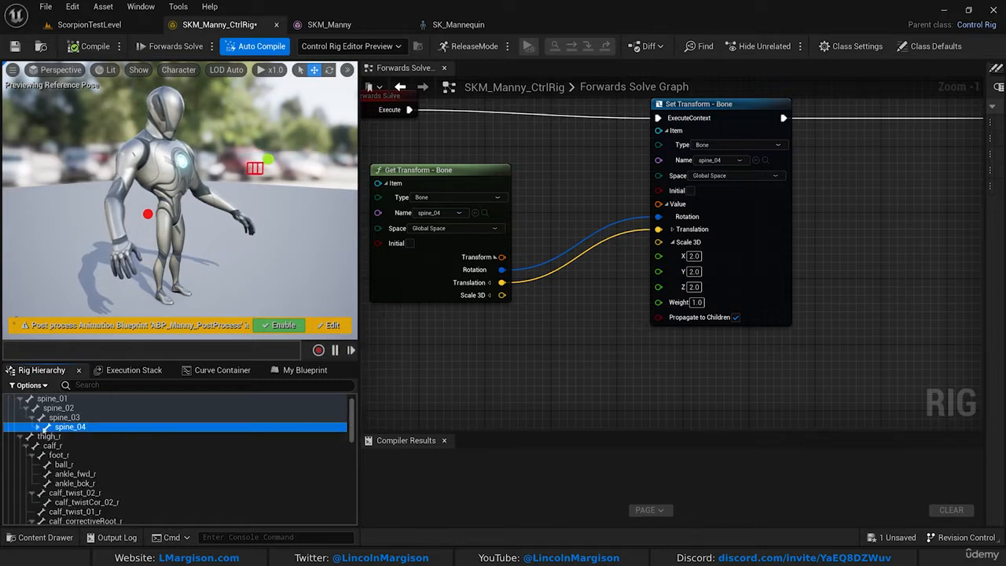
click(37, 428)
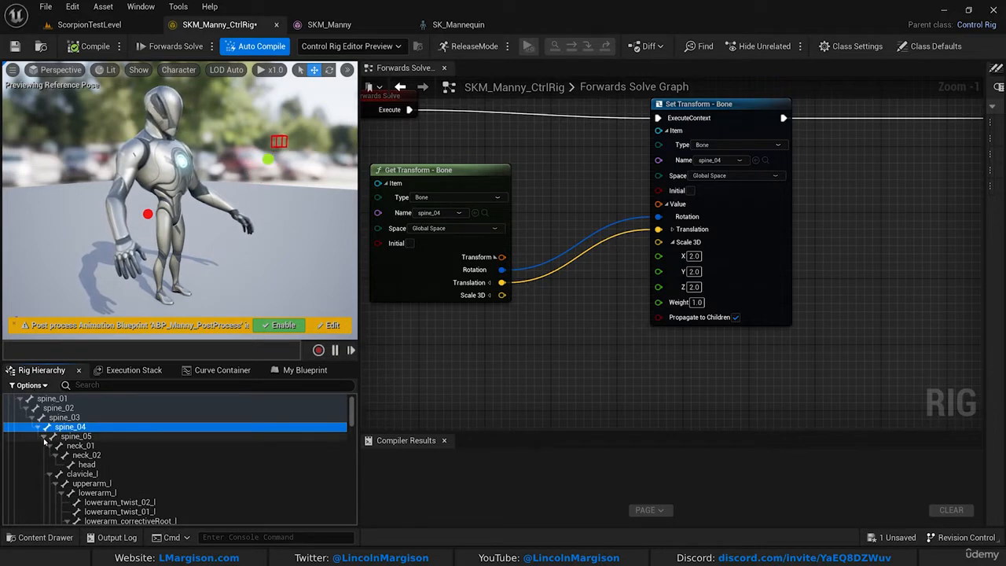
click(44, 437)
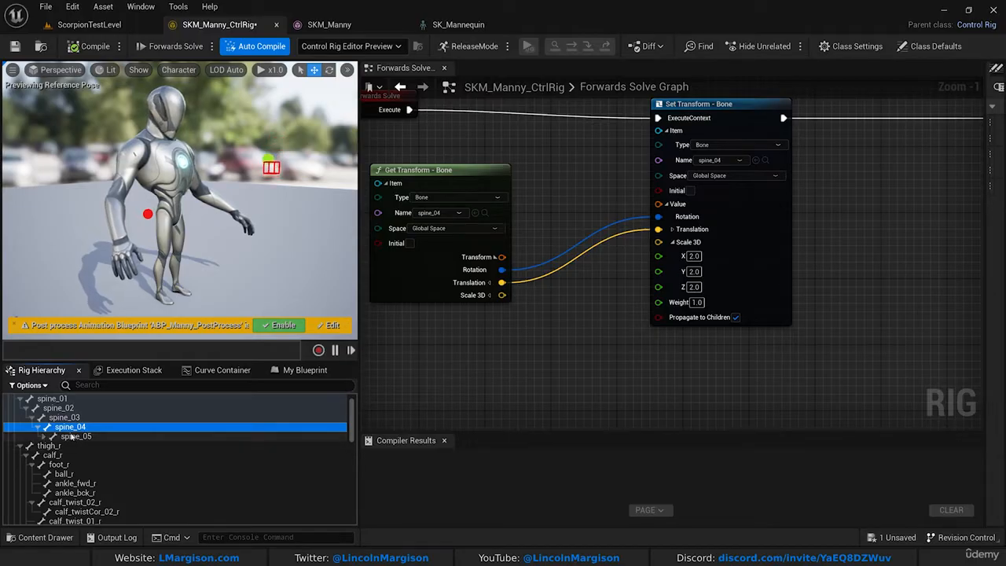
Expand spine_05 in the rig hierarchy and look through its neck, arm and finger child bones.
click(44, 437)
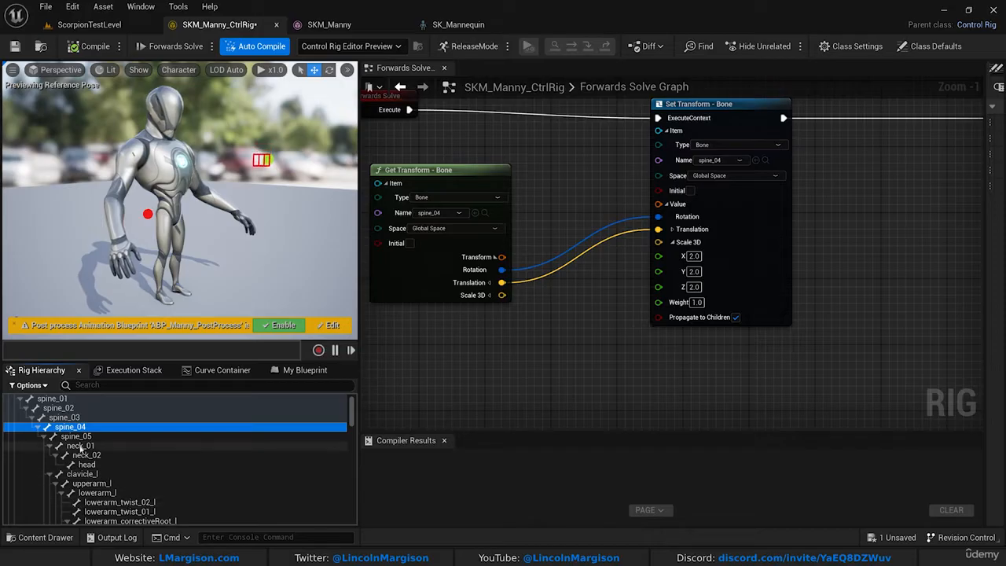
scroll(108, 464, down, 3)
scroll(108, 465, down, 3)
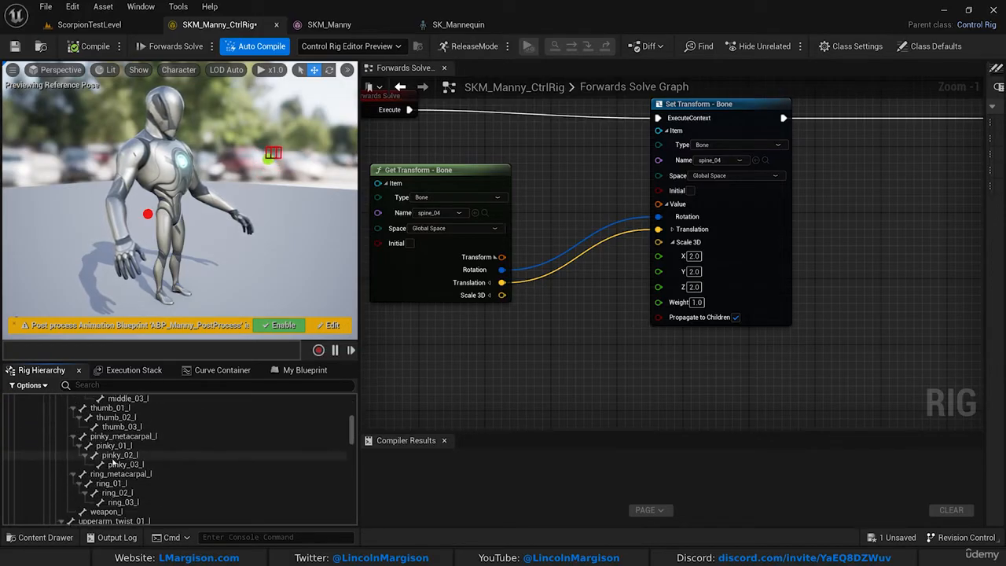
scroll(112, 464, up, 6)
click(63, 427)
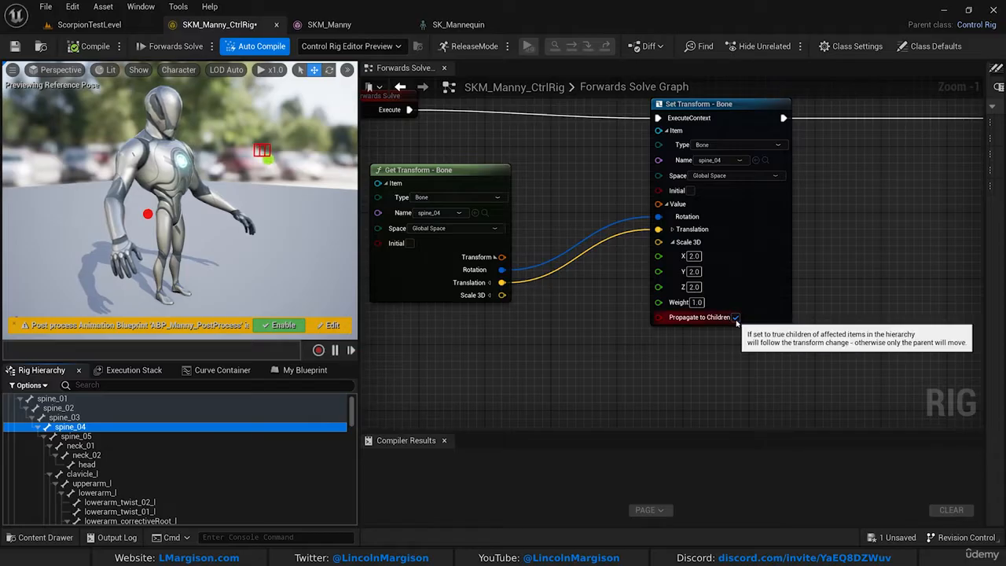
Turn off Propagate to Children on the spine_04 Set Transform node and inspect the chest and arms in the preview.
click(737, 319)
scroll(236, 233, up, 3)
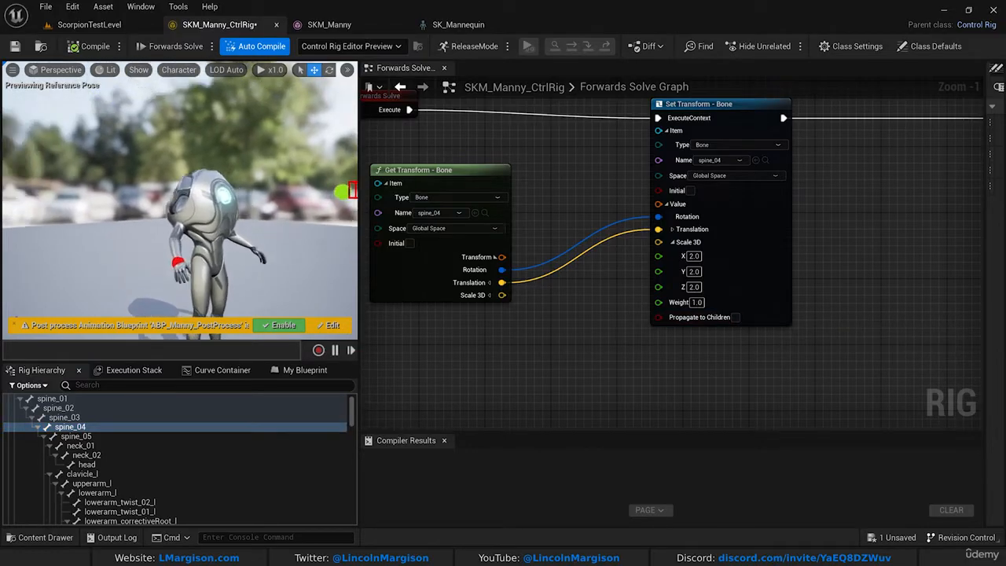
alt+drag(283, 233, 334, 174)
alt+drag(255, 166, 223, 119)
scroll(180, 196, up, 3)
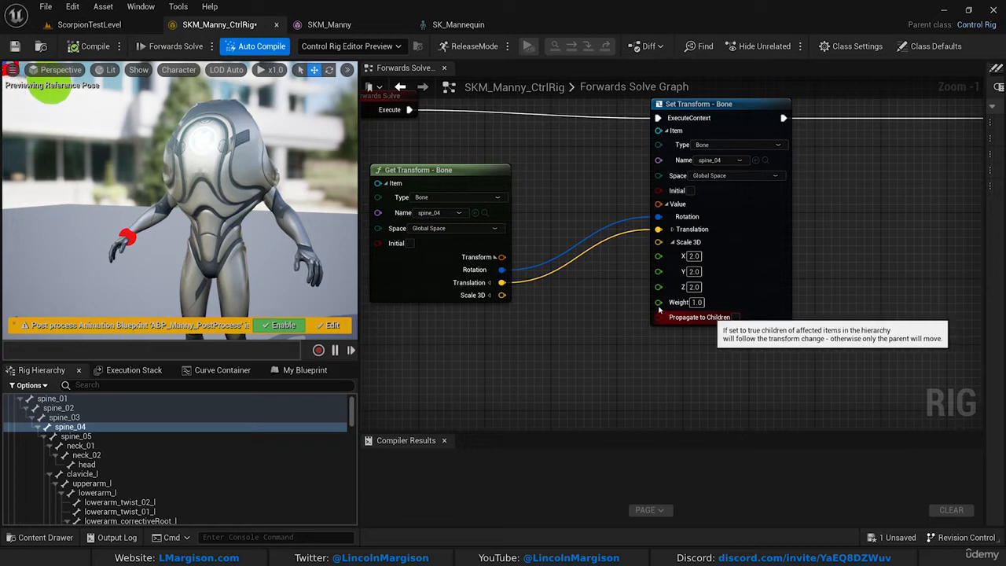
right_drag(212, 172, 220, 205)
right_drag(96, 251, 91, 261)
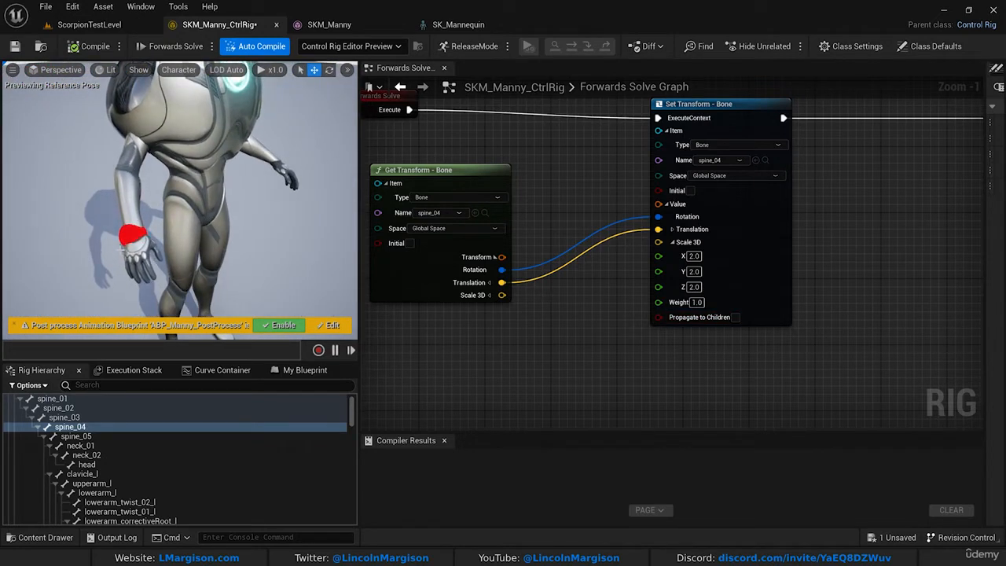
right_drag(508, 351, 588, 344)
right_drag(166, 250, 174, 275)
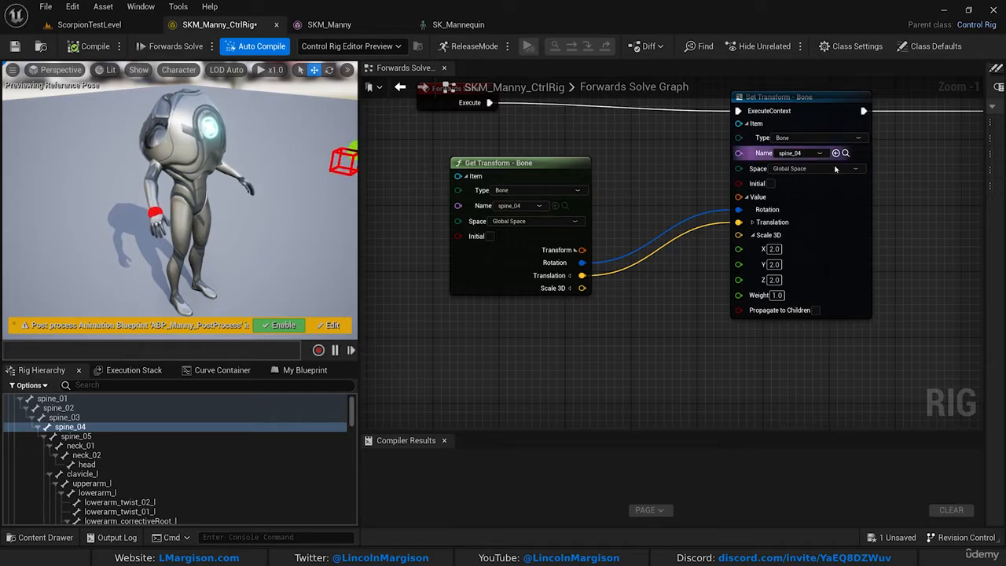
Add a Scale math node fed by the Scale 3D output of the spine_04 Get Transform node.
right_drag(688, 326, 719, 299)
drag(586, 141, 486, 132)
click(512, 288)
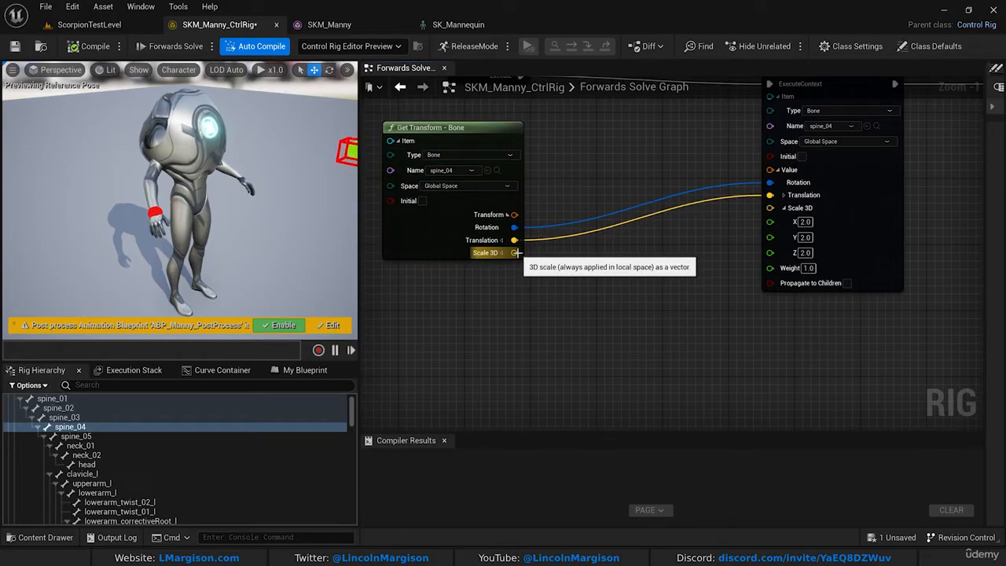
drag(516, 253, 609, 321)
text(*)
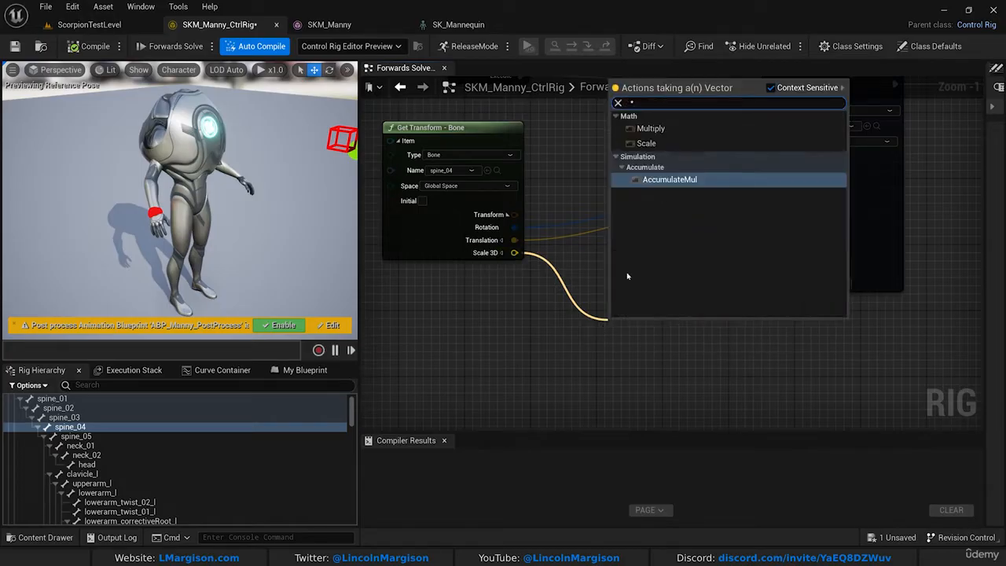
click(647, 144)
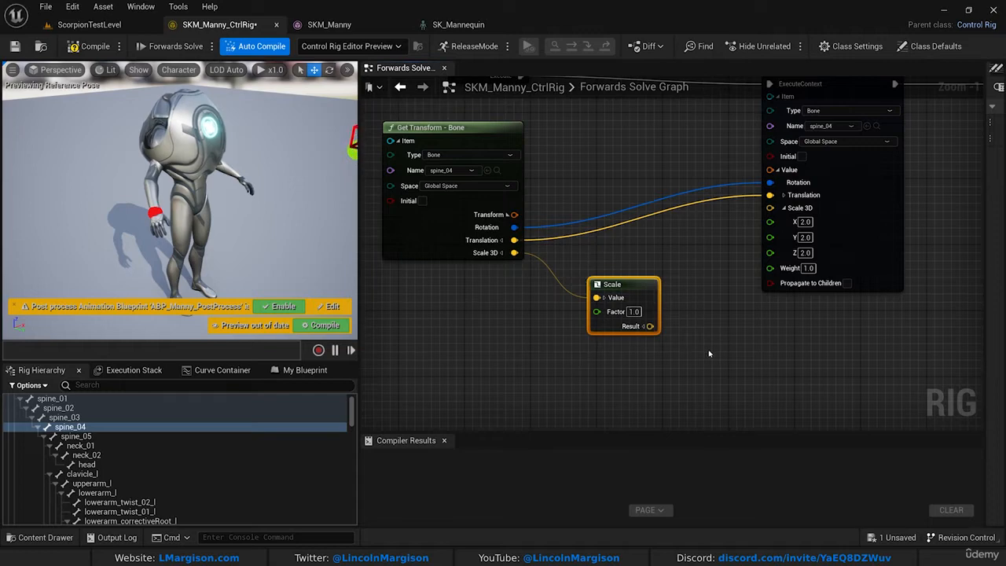
Connect the Scale node's Result to the Set Transform node's Scale 3D input and nudge the Scale node into place.
right_drag(671, 339, 575, 364)
drag(553, 350, 674, 228)
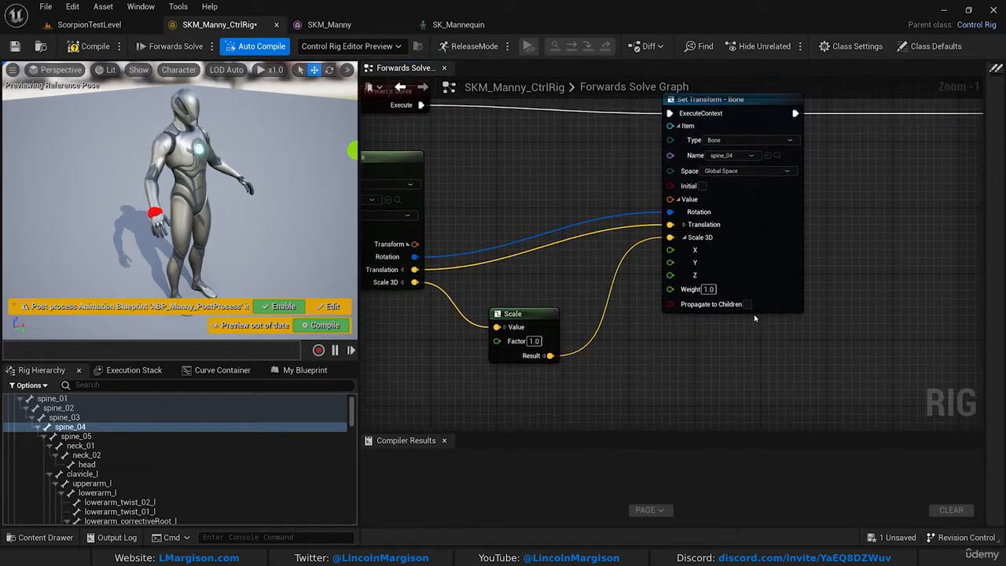
click(655, 361)
right_drag(656, 360, 758, 332)
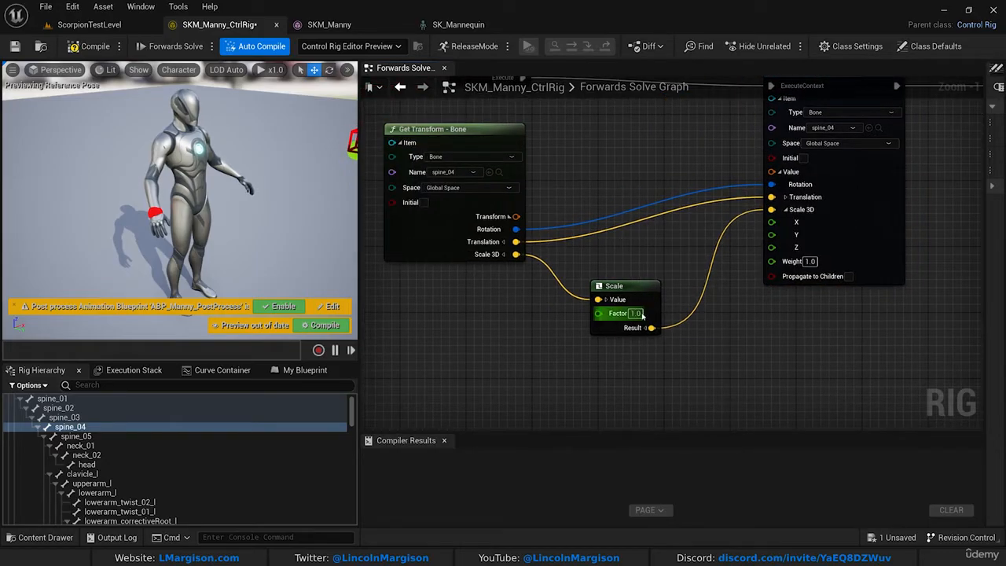
mouse_move(631, 292)
mouse_down()
mouse_move(631, 301)
mouse_move(640, 293)
mouse_up()
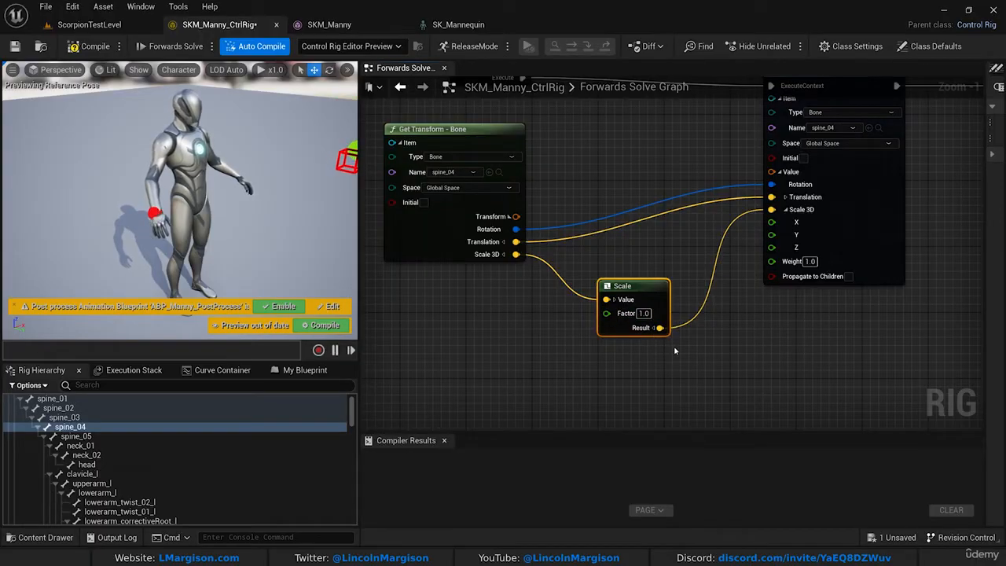
Add a math Noise node to the graph below the Get Transform node.
scroll(499, 263, down, 3)
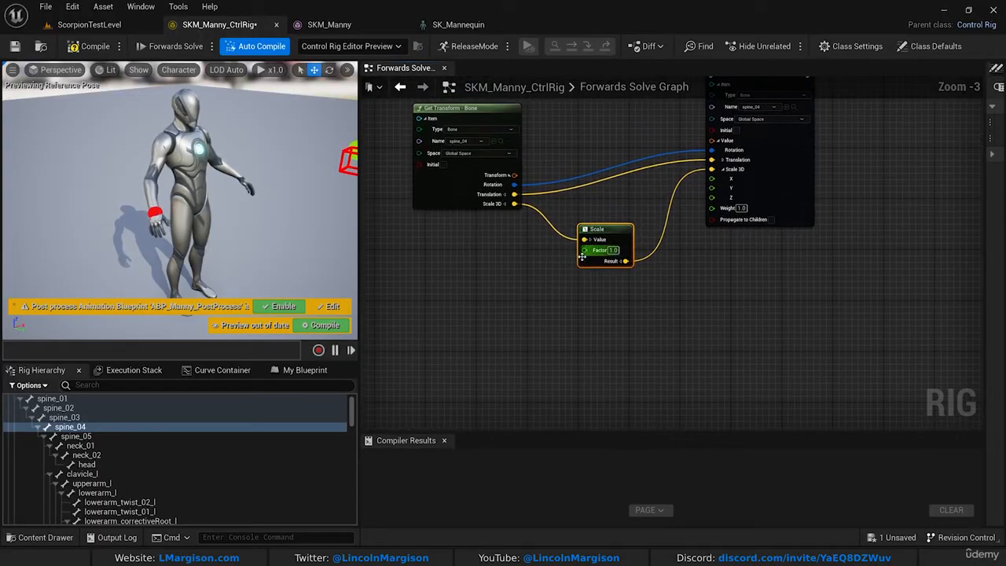
right_click(475, 277)
text(noise)
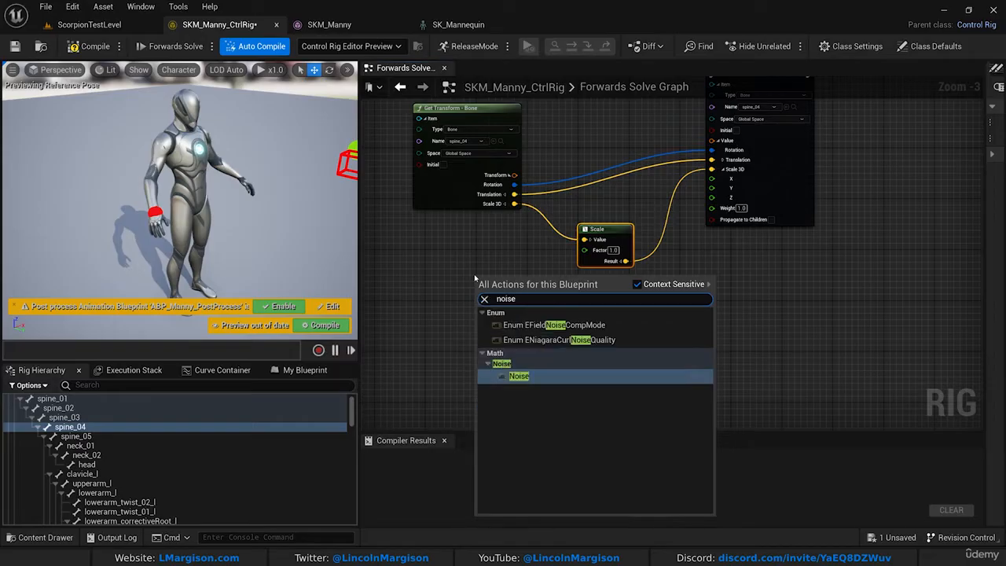
click(517, 376)
scroll(523, 276, up, 3)
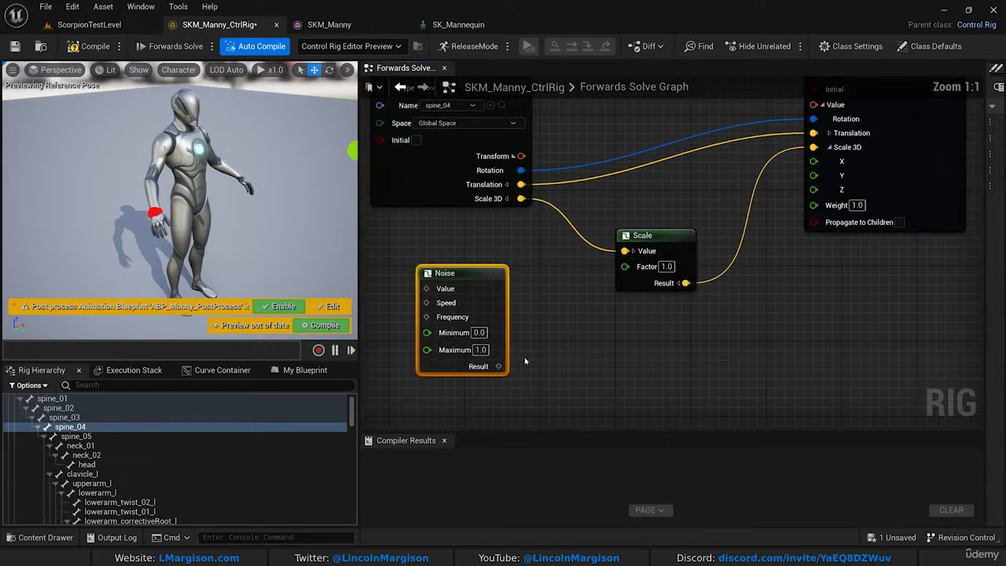
Connect the Noise Result to the Scale node's Factor through an Add node with B set to 1.0.
drag(499, 367, 625, 266)
text(+)
click(585, 162)
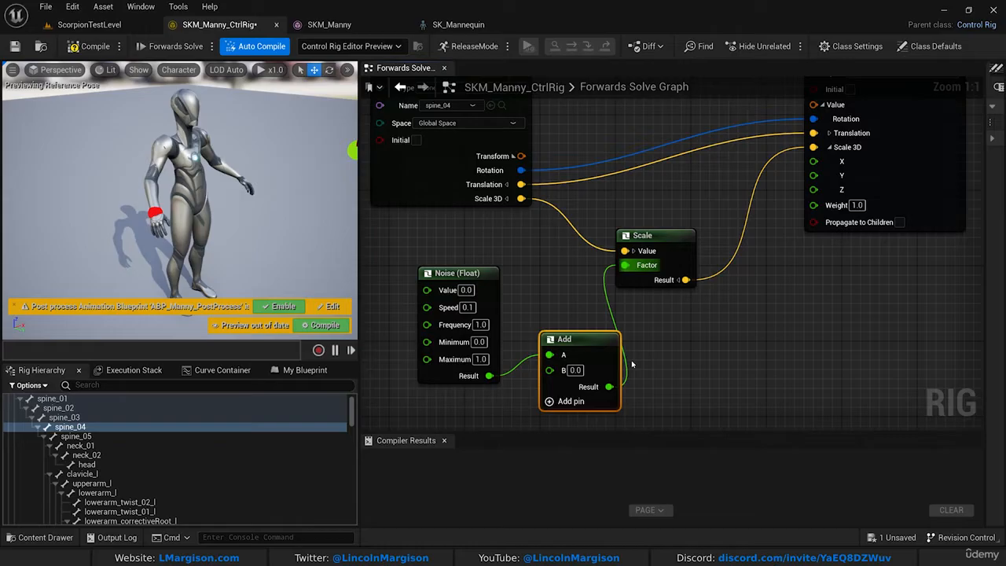
click(575, 369)
text(1)
click(543, 314)
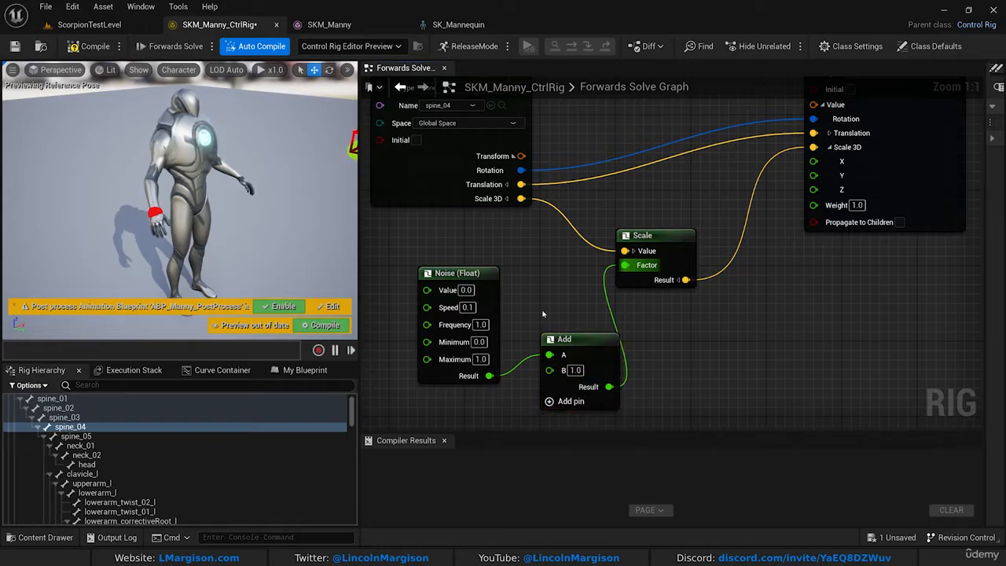
Rearrange the Noise and Add nodes neatly below the Get Transform and Scale nodes.
right_drag(542, 313, 587, 275)
click(534, 236)
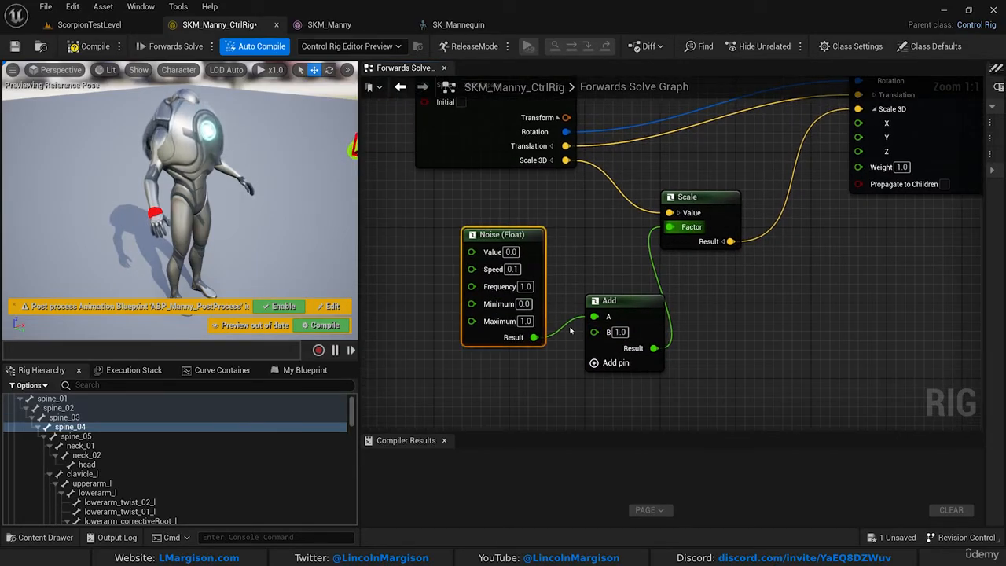
drag(538, 266, 550, 258)
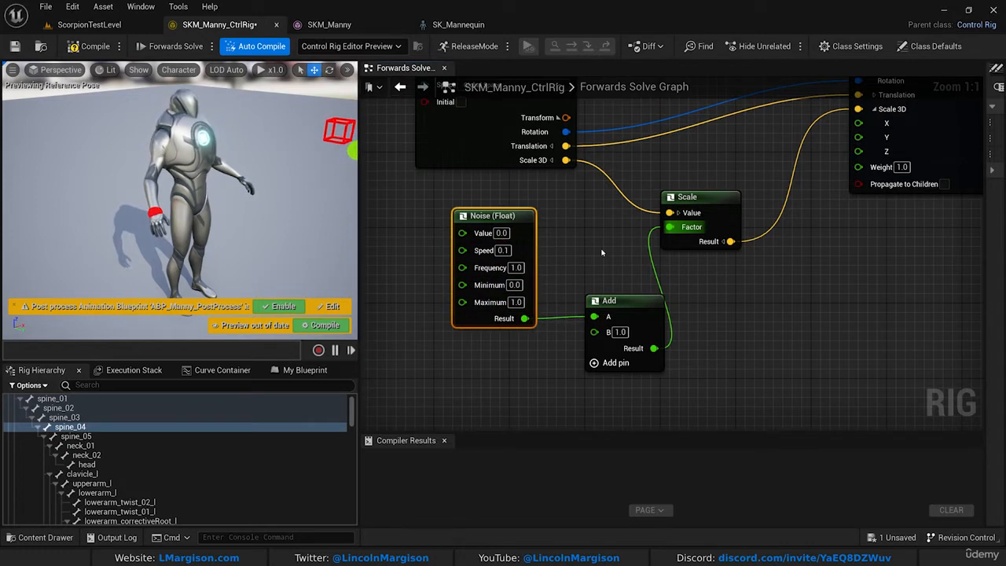
drag(625, 298, 615, 308)
drag(443, 188, 535, 353)
drag(602, 265, 628, 406)
drag(693, 154, 719, 289)
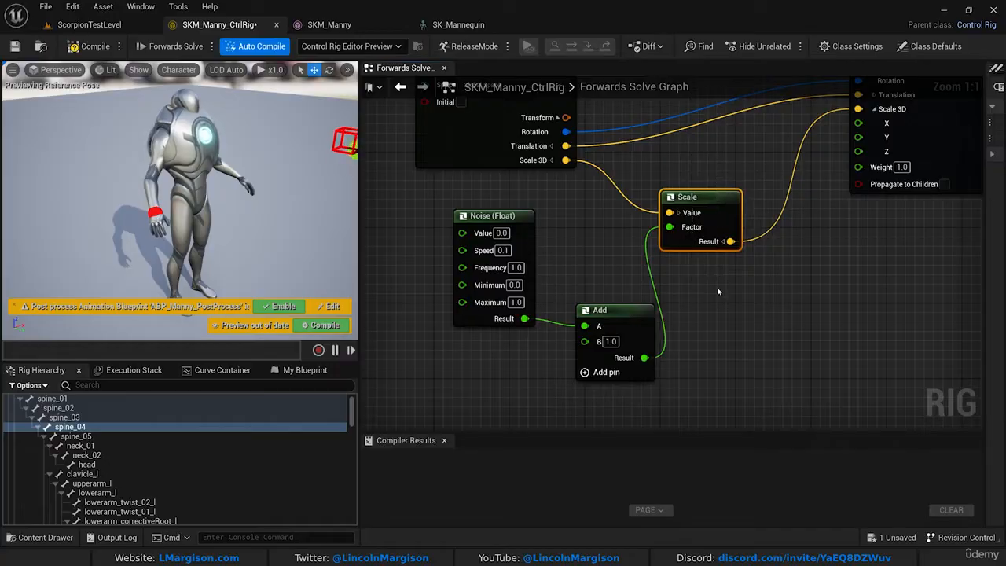
Set the Noise node's Maximum to 0.1.
right_drag(274, 219, 258, 183)
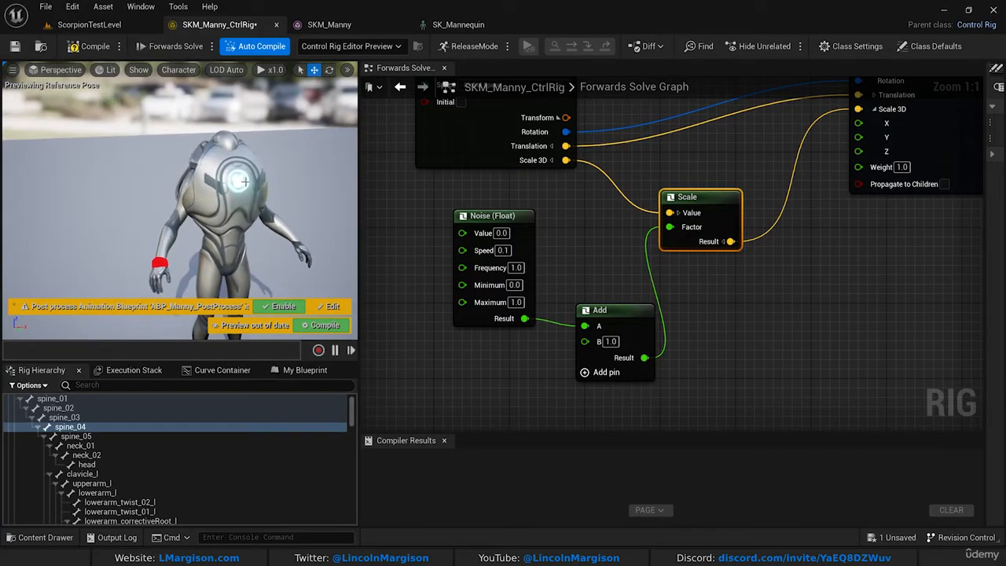
click(530, 371)
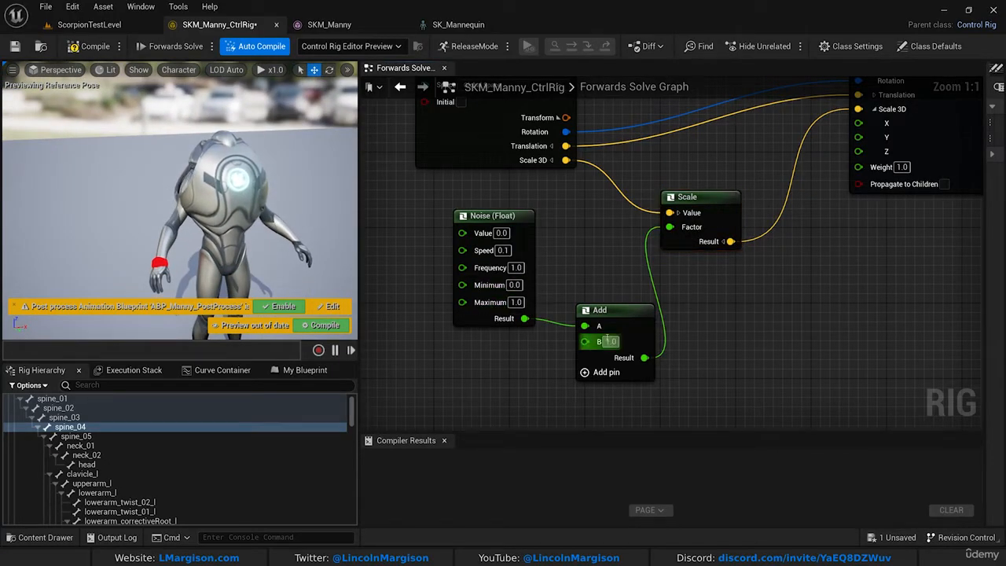
click(611, 341)
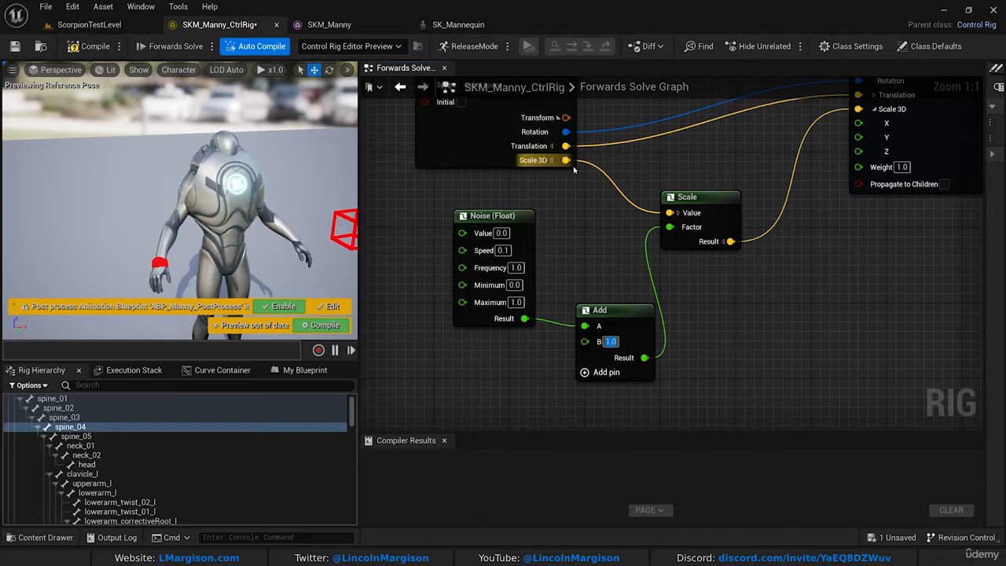
click(514, 285)
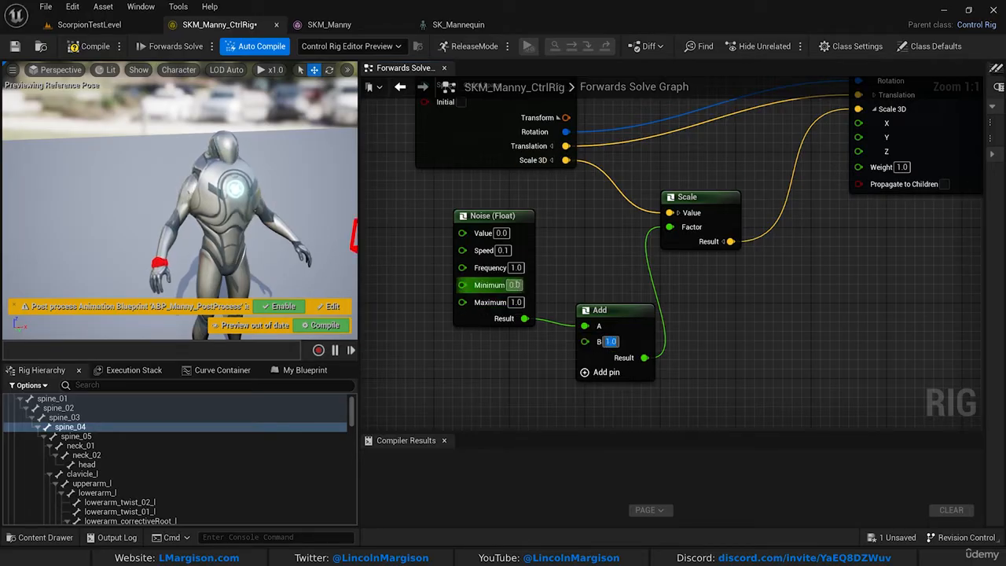
click(520, 303)
text(0.)
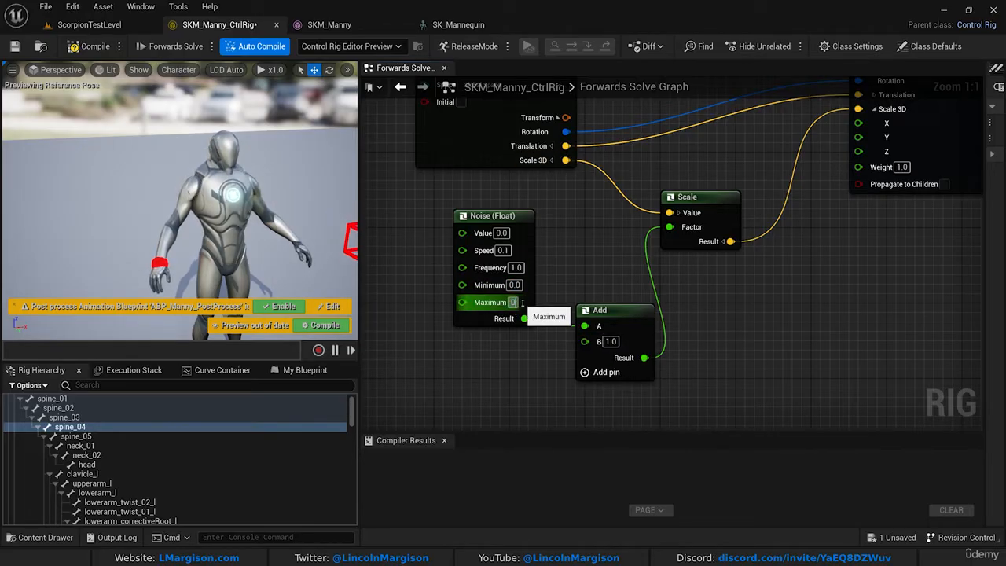
text(1)
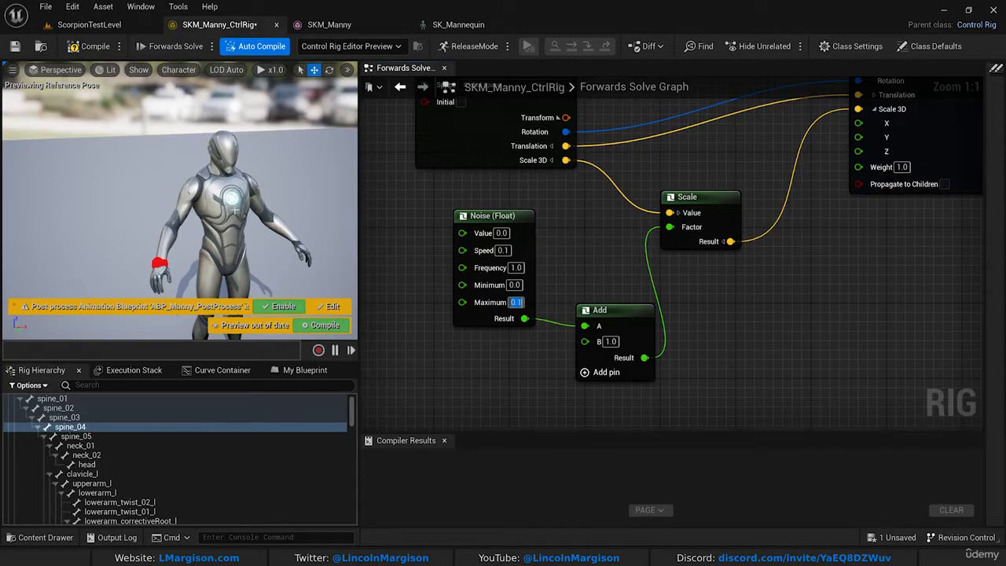
key(Return)
Inspect the mannequin's chest up close, and disconnect the Set Transform node's execution output from the Draw Transform node.
alt+drag(175, 218, 191, 228)
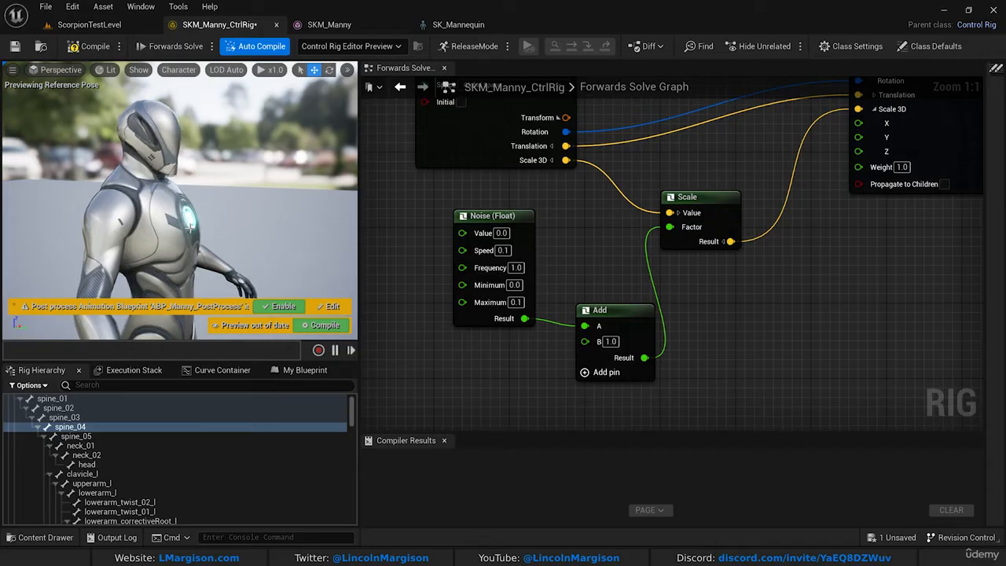
scroll(623, 233, down, 5)
scroll(623, 233, up, 3)
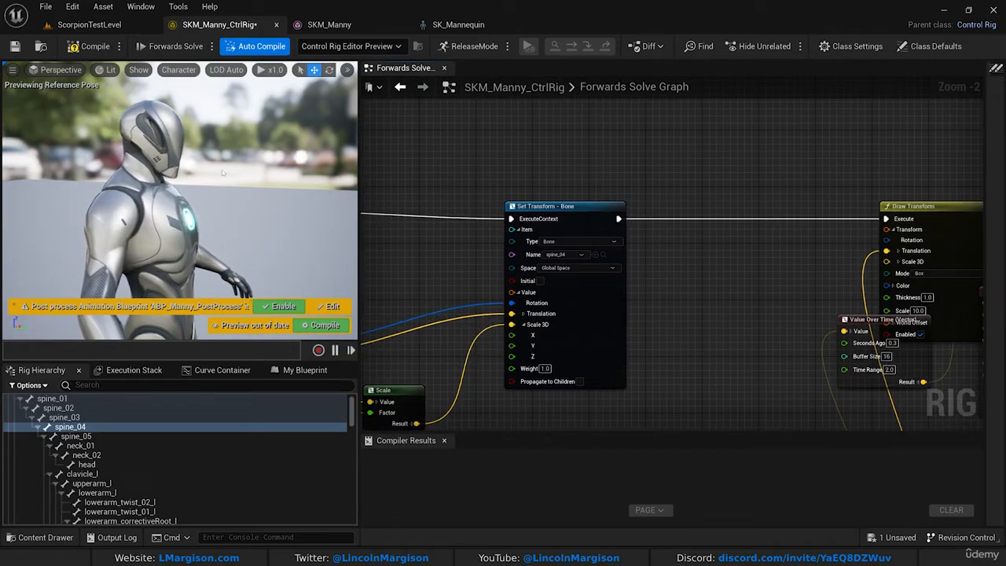
alt+click(619, 220)
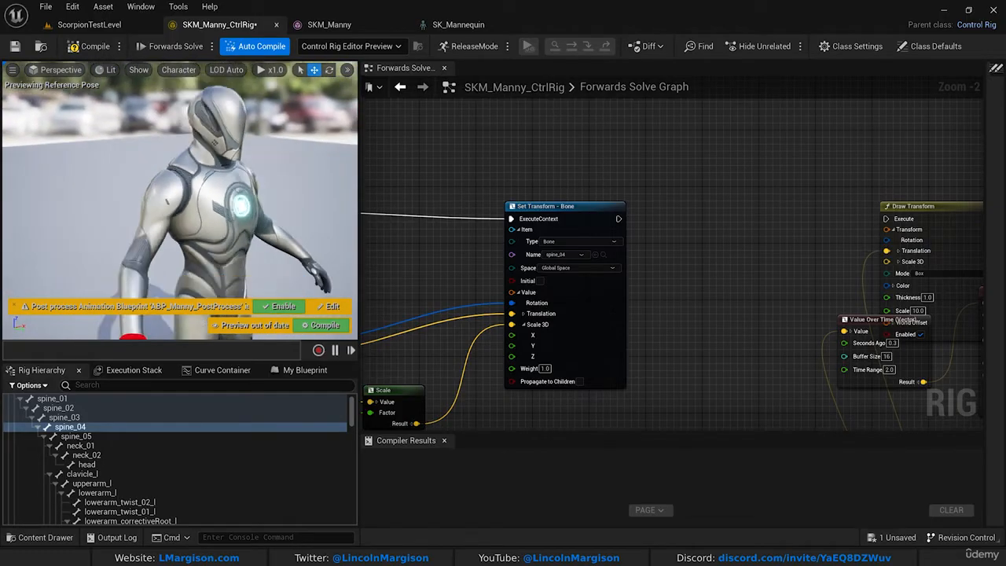
Set the Noise node's Maximum to 0.4 and check the chest movement from the side in the preview.
scroll(650, 197, down, 2)
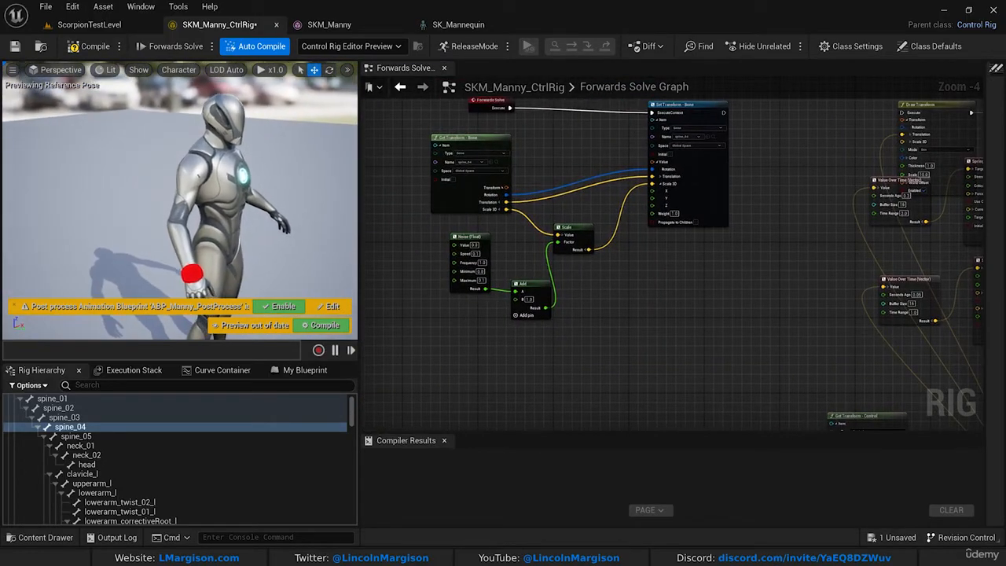
scroll(521, 280, up, 3)
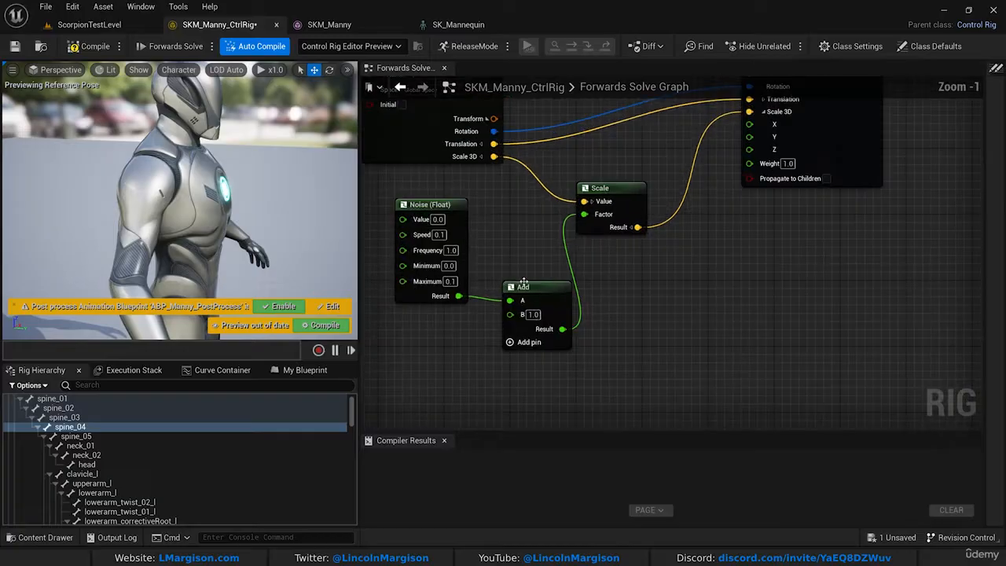
click(449, 282)
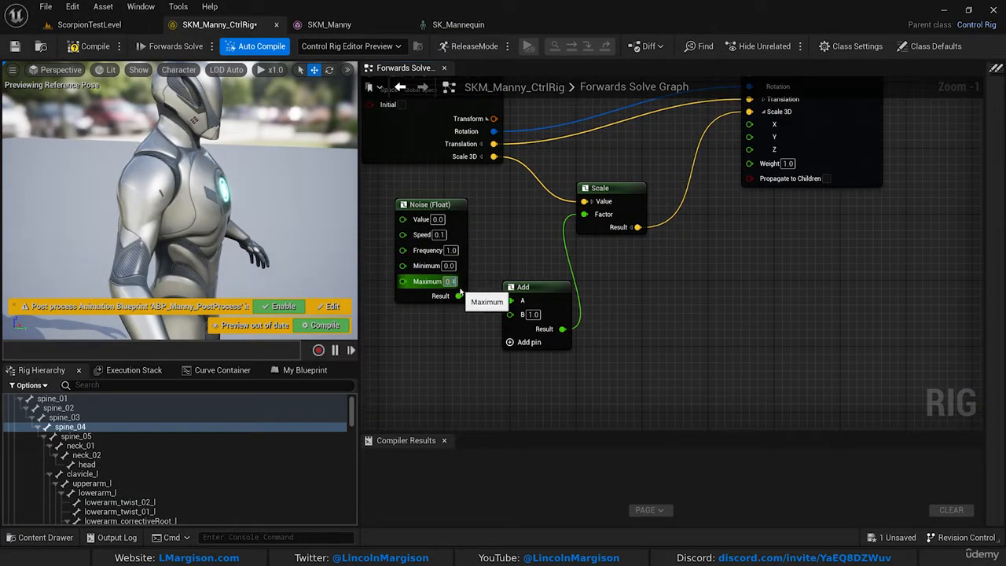
alt+drag(225, 183, 293, 172)
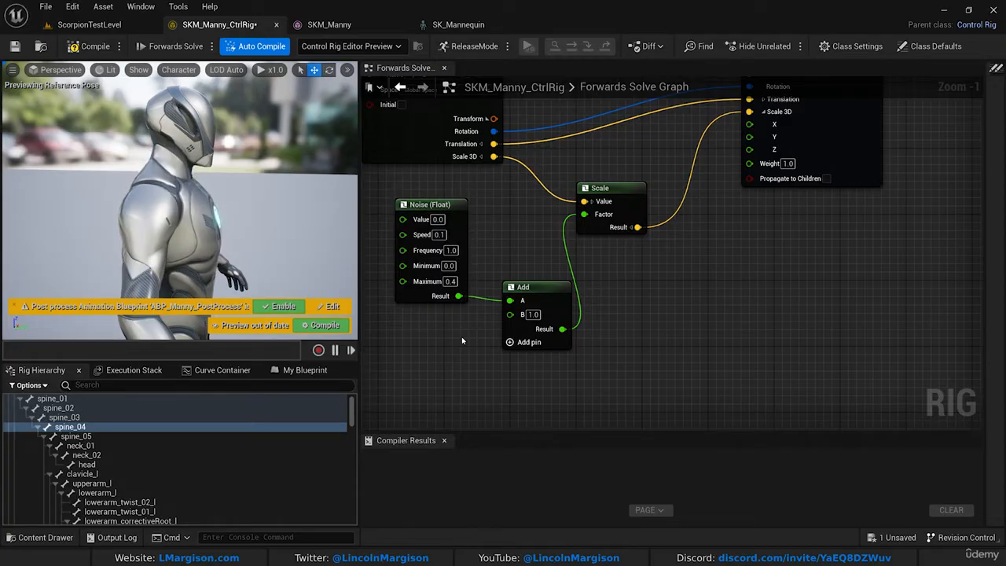
right_drag(461, 336, 474, 294)
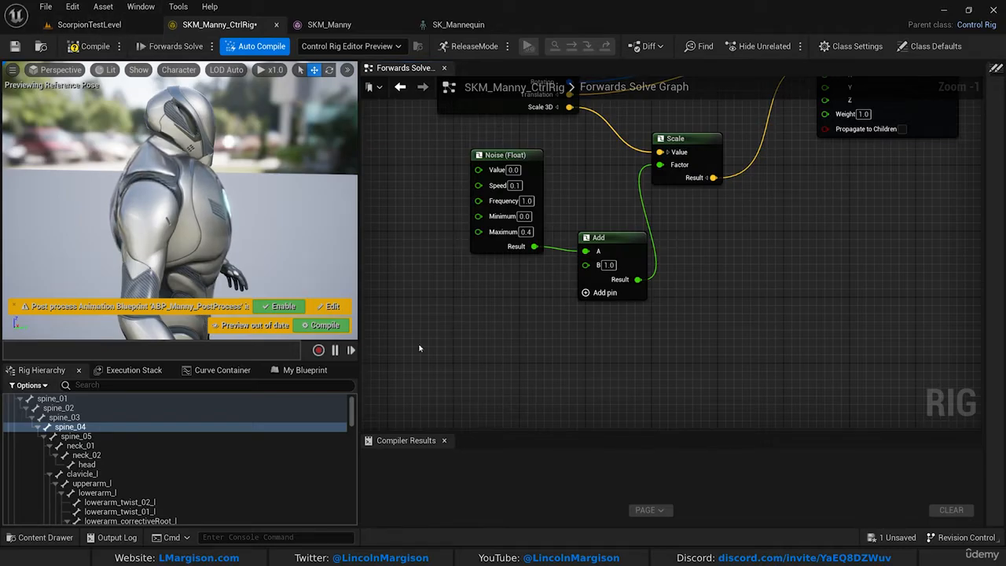
Add an Evaluate Curve node to the graph in the free space below the Noise and Add nodes.
right_drag(525, 299, 596, 269)
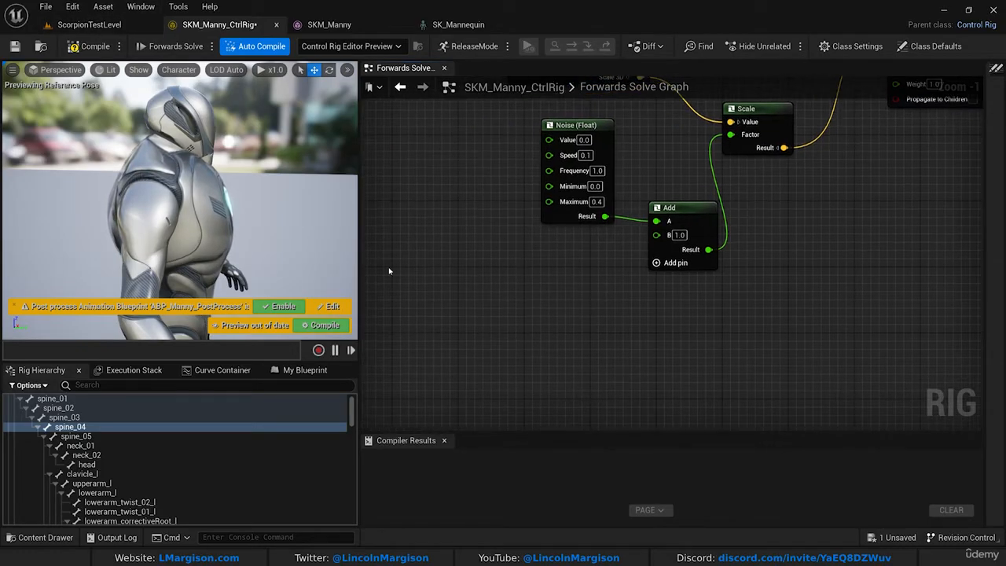
right_click(486, 287)
text(curve)
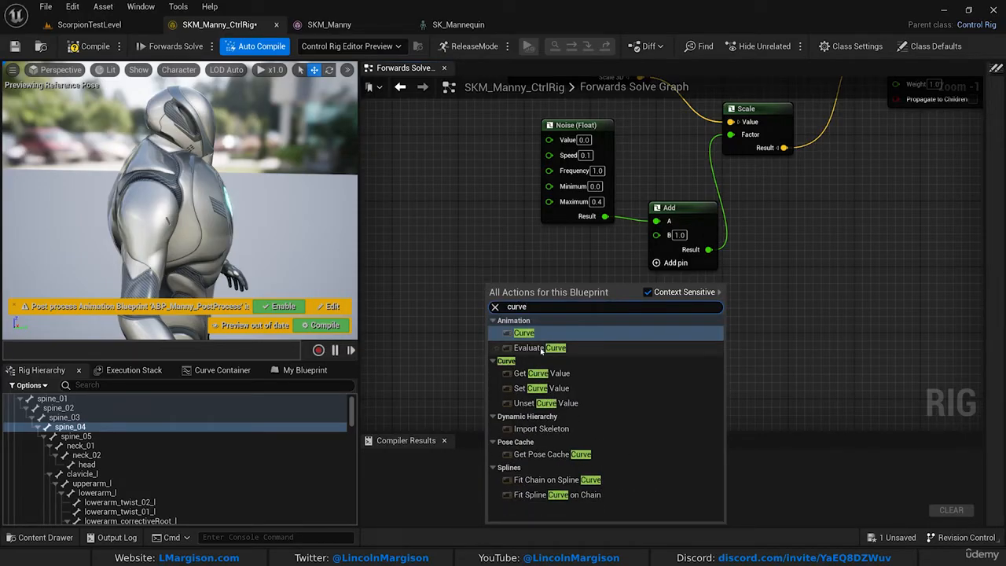
click(535, 348)
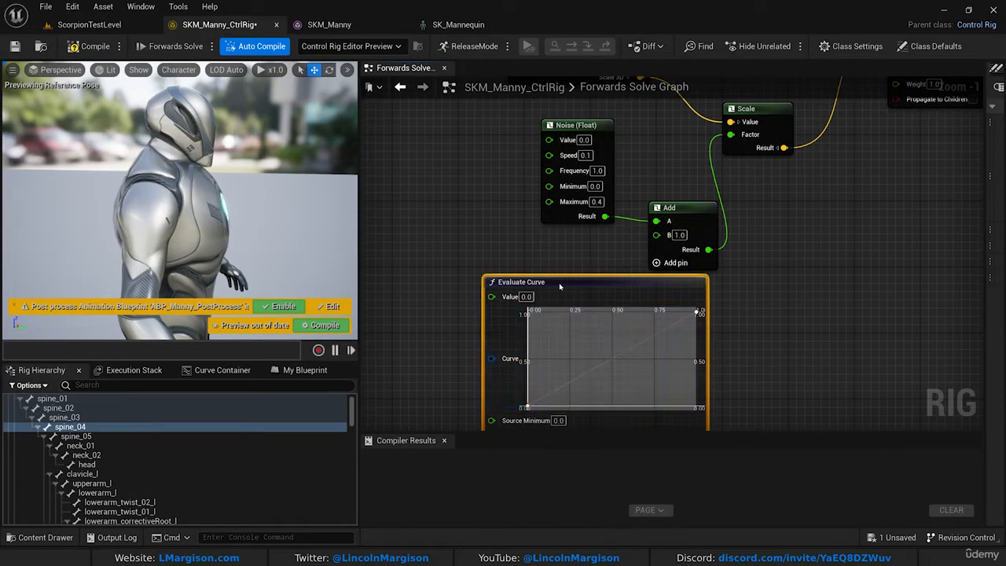
scroll(550, 232, down, 3)
scroll(663, 299, up, 1)
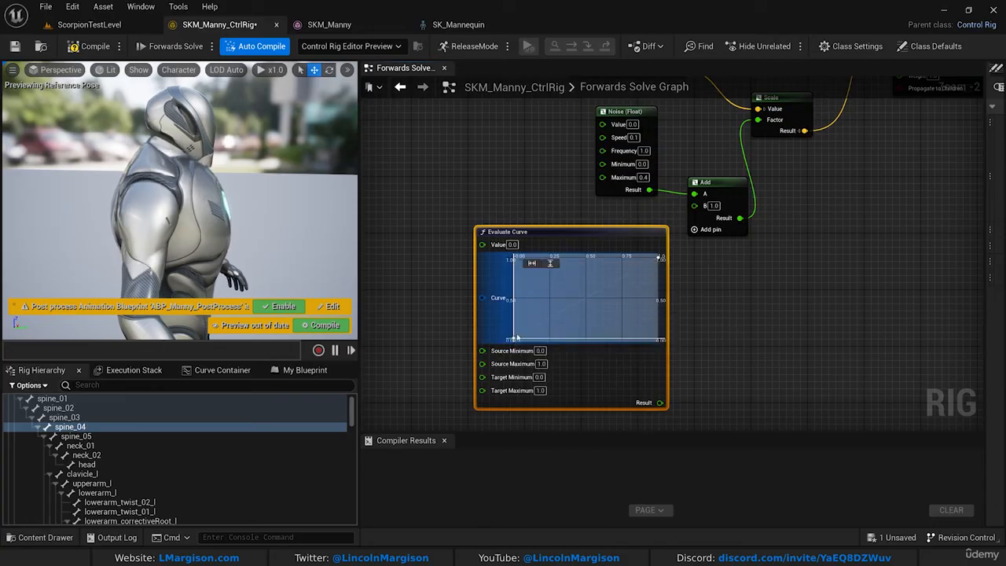
Set the value of the end key in the Evaluate Curve node's curve to 0, matching the start key.
right_click(550, 335)
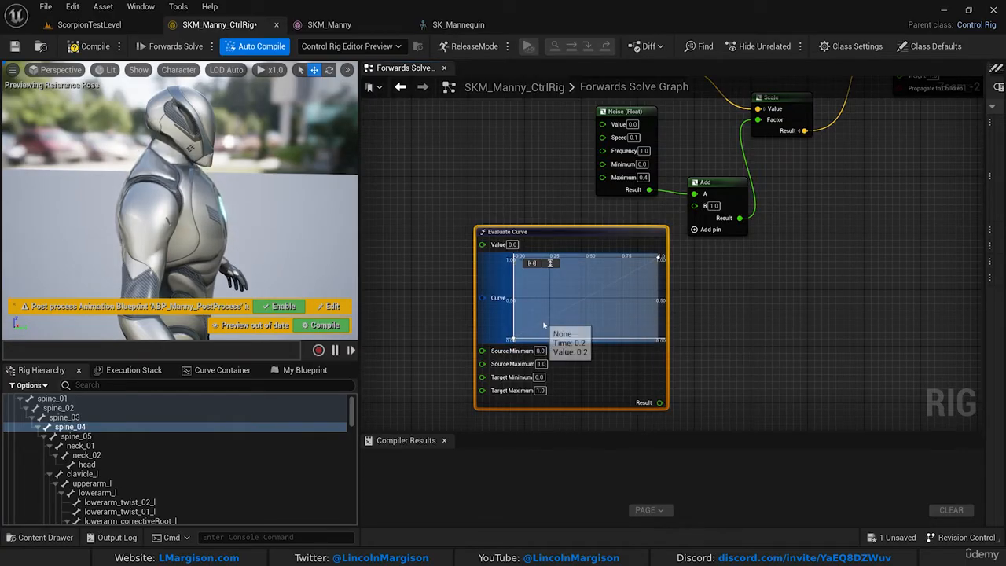
click(577, 310)
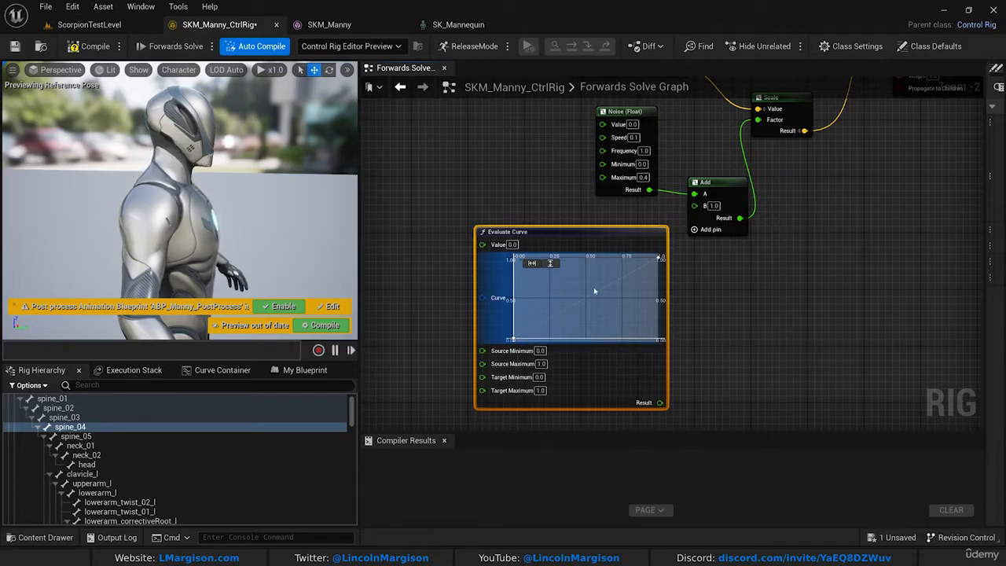
mouse_move(527, 338)
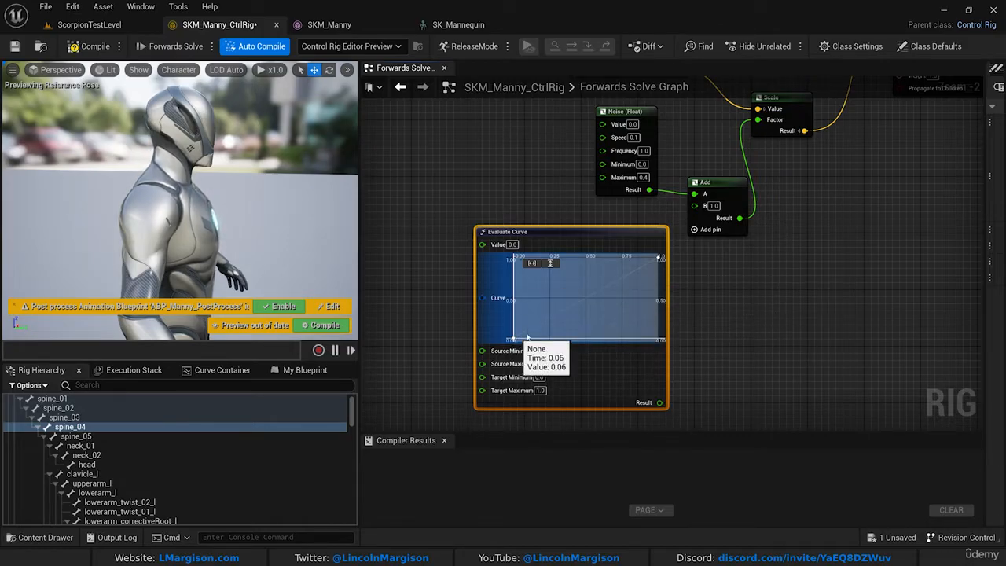
click(660, 259)
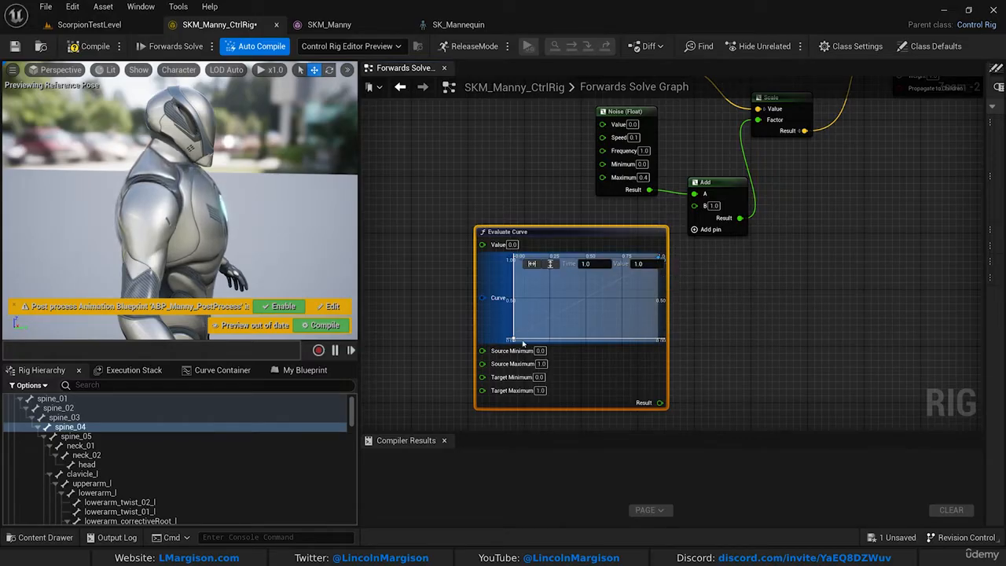
mouse_move(516, 340)
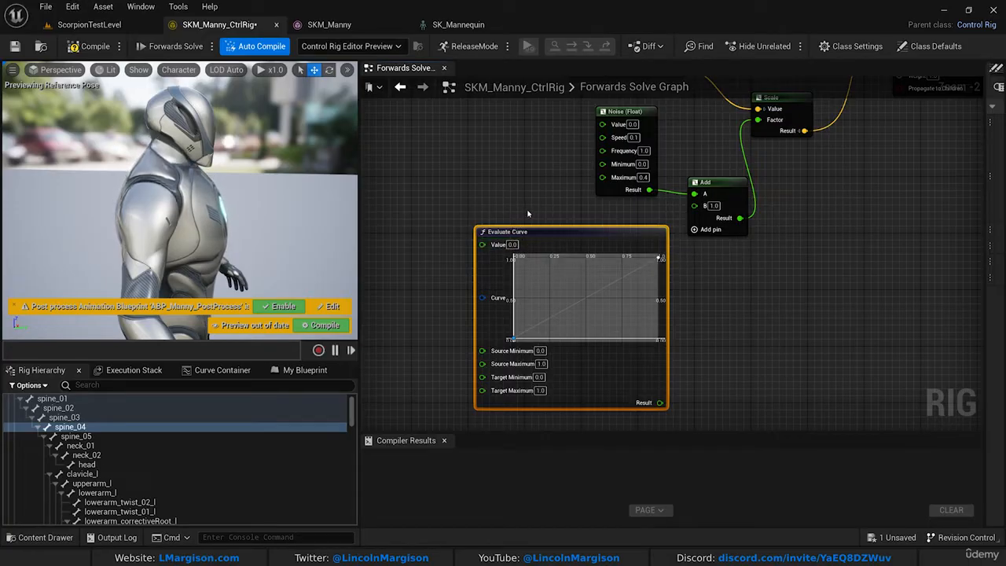
right_drag(558, 243, 532, 233)
click(675, 308)
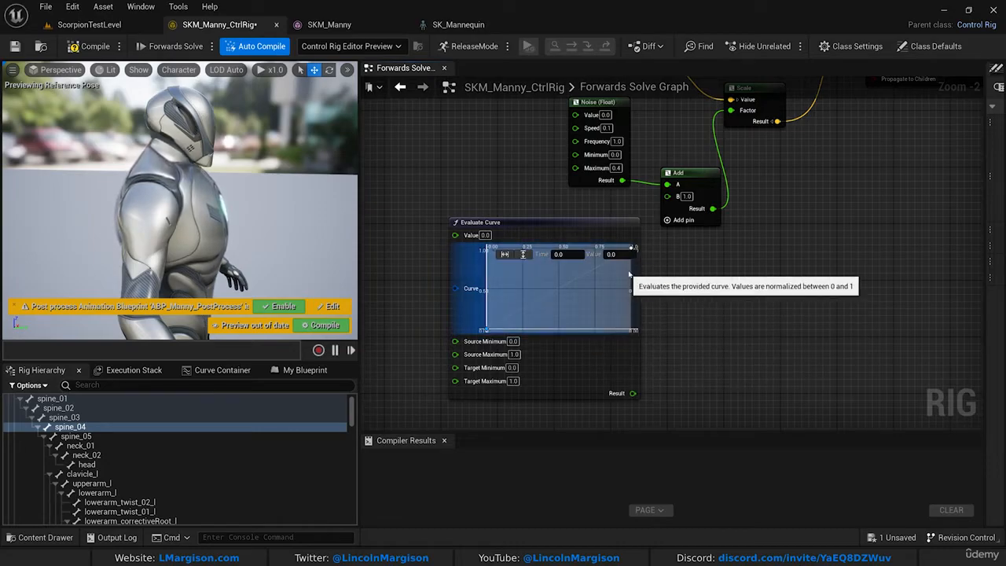
mouse_move(632, 249)
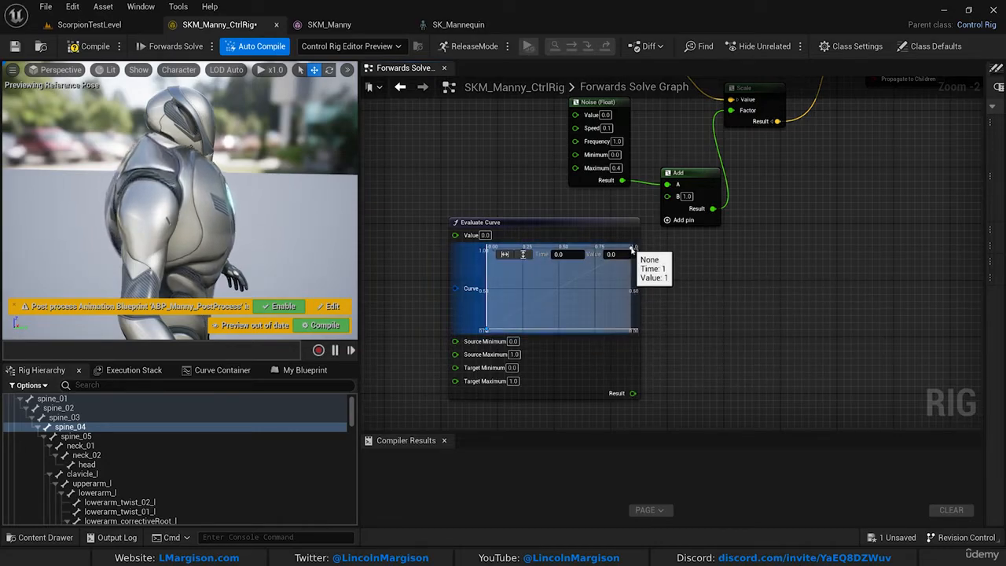
click(632, 248)
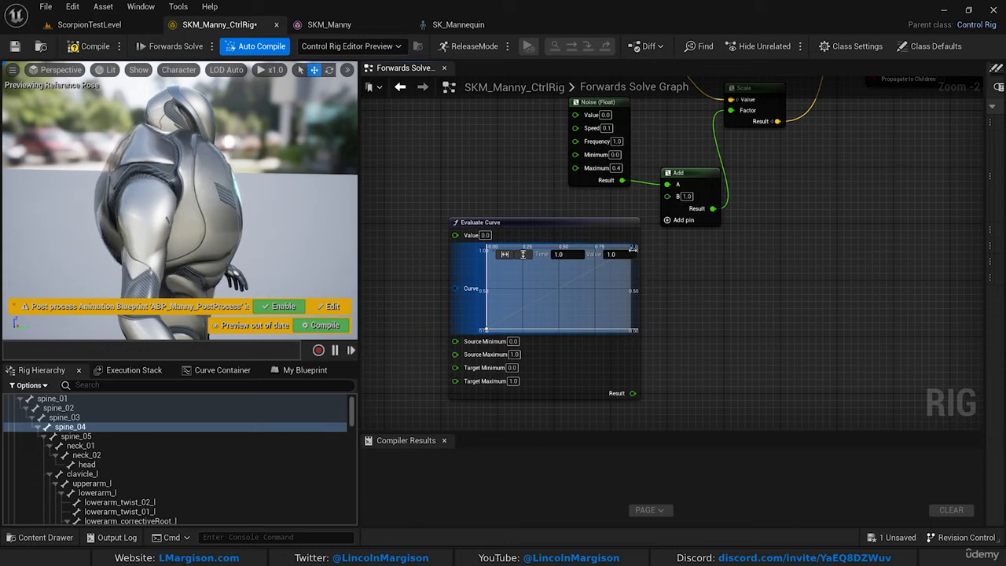
click(613, 255)
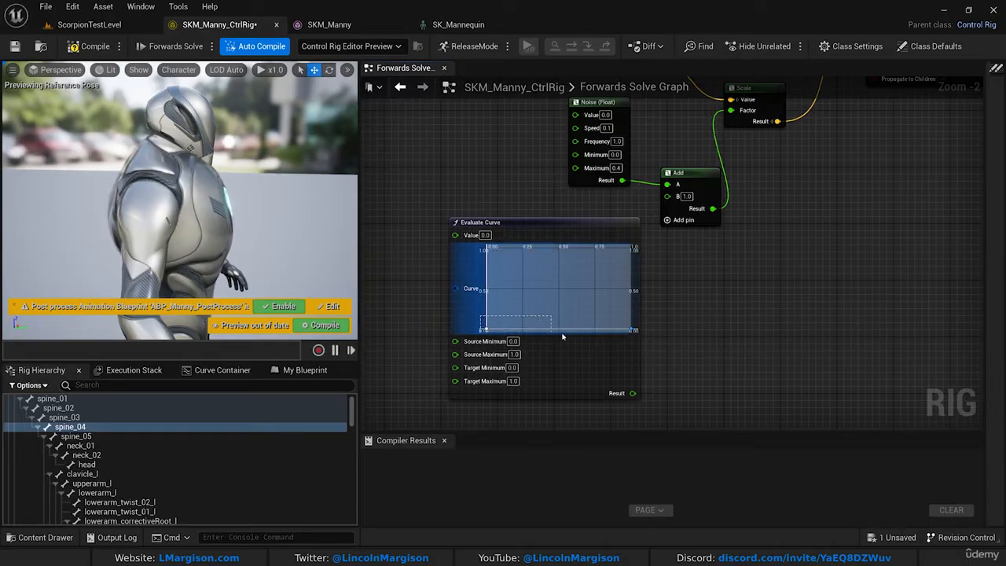
drag(481, 318, 644, 339)
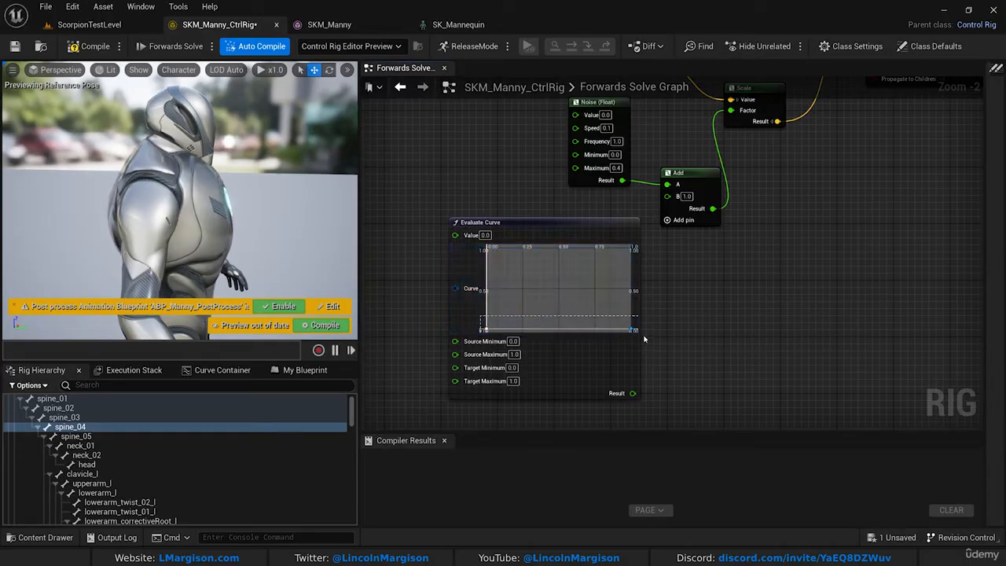
Add a key just past the curve's midpoint and raise it to form a peak.
right_click(567, 329)
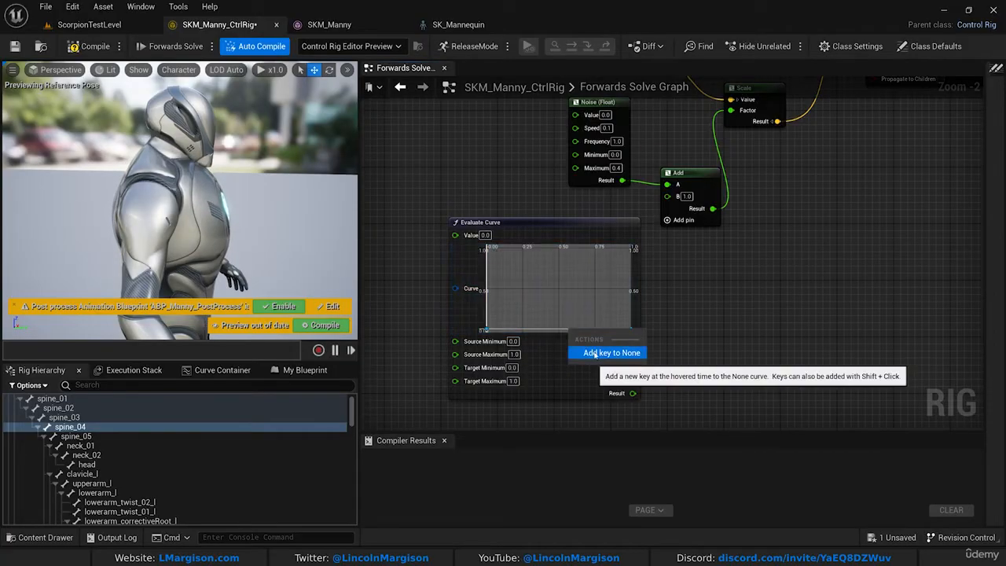
click(595, 353)
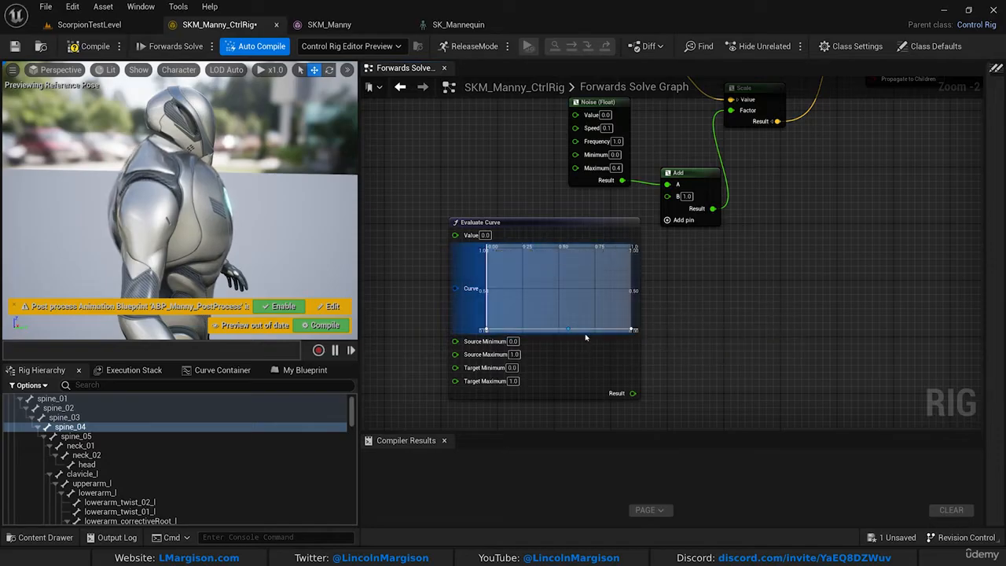
drag(570, 328, 575, 264)
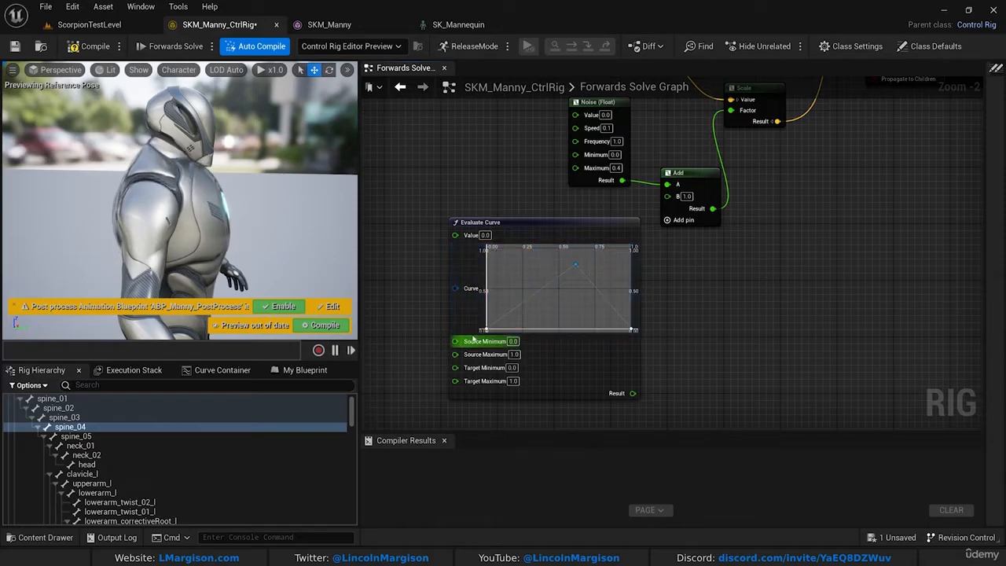
Set the interpolation of the curve's peak key and start key to Auto.
right_click(582, 269)
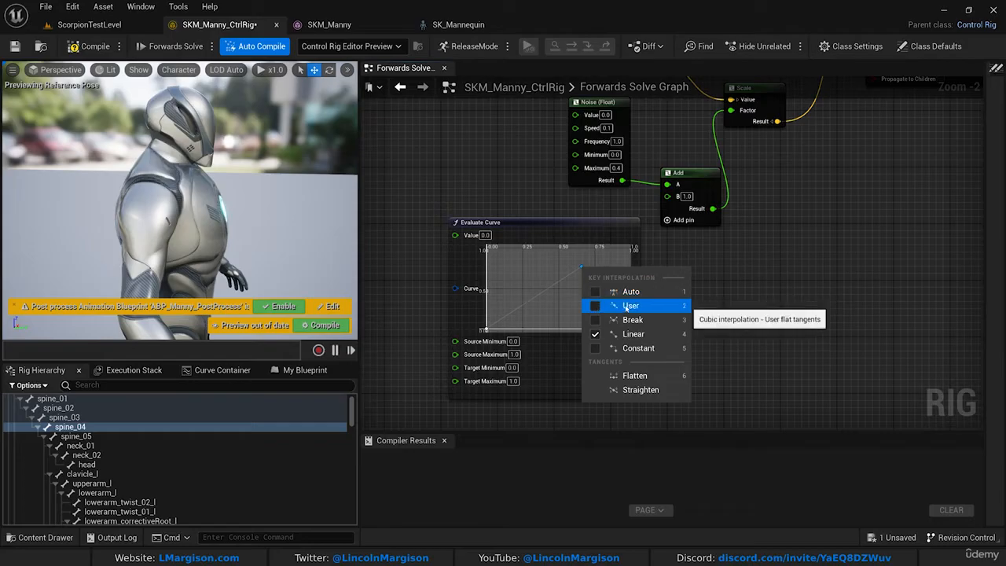
click(598, 294)
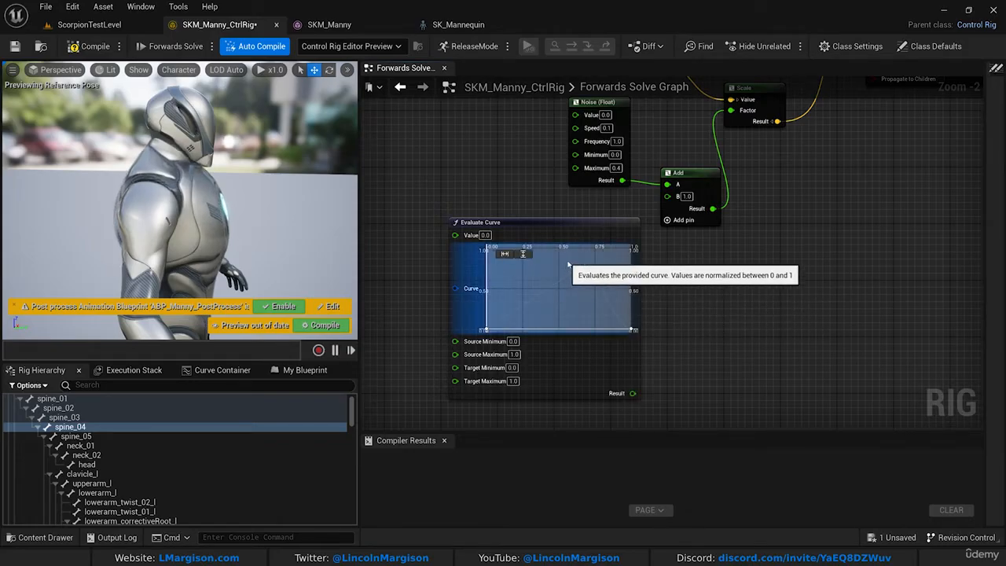
right_click(488, 330)
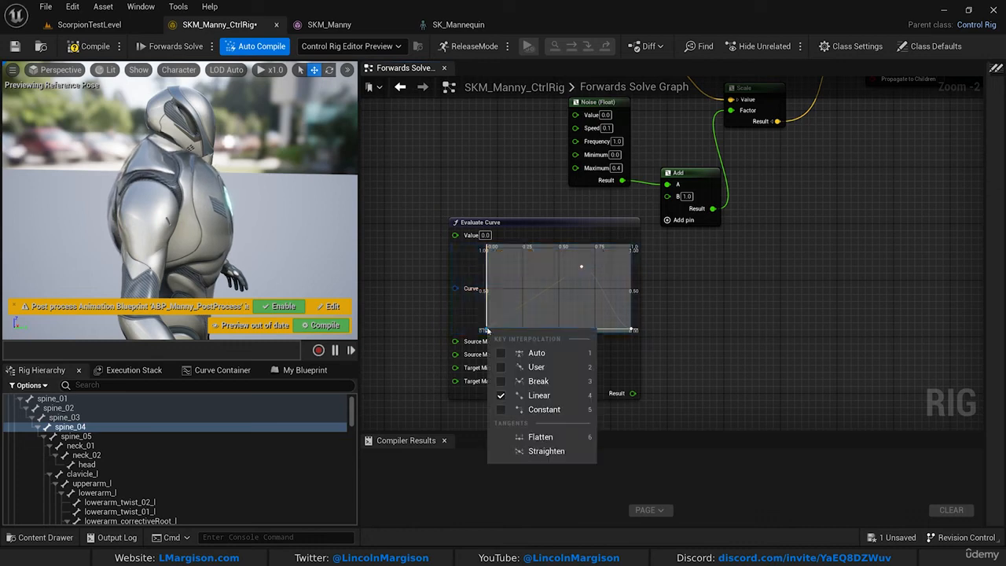
click(542, 355)
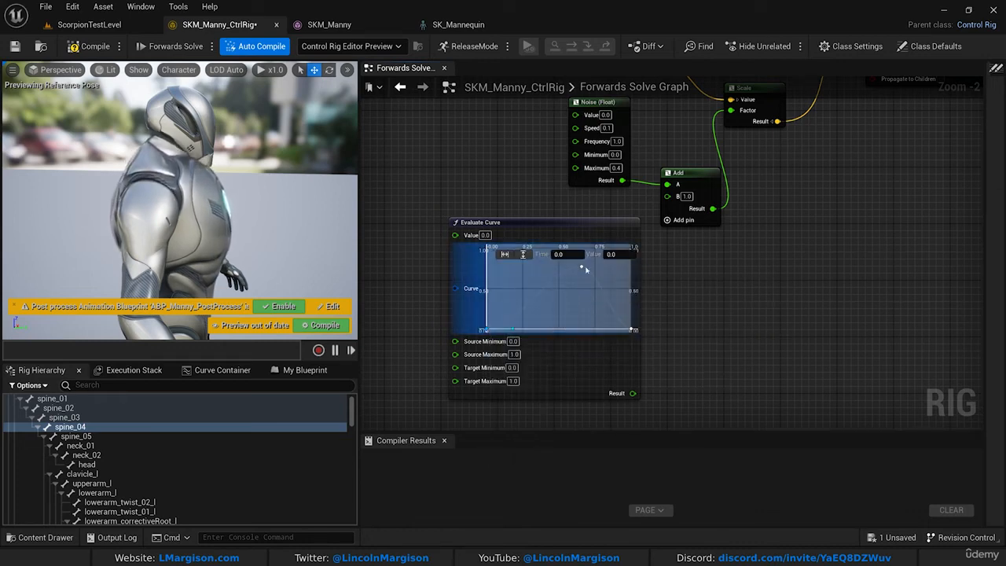
click(546, 305)
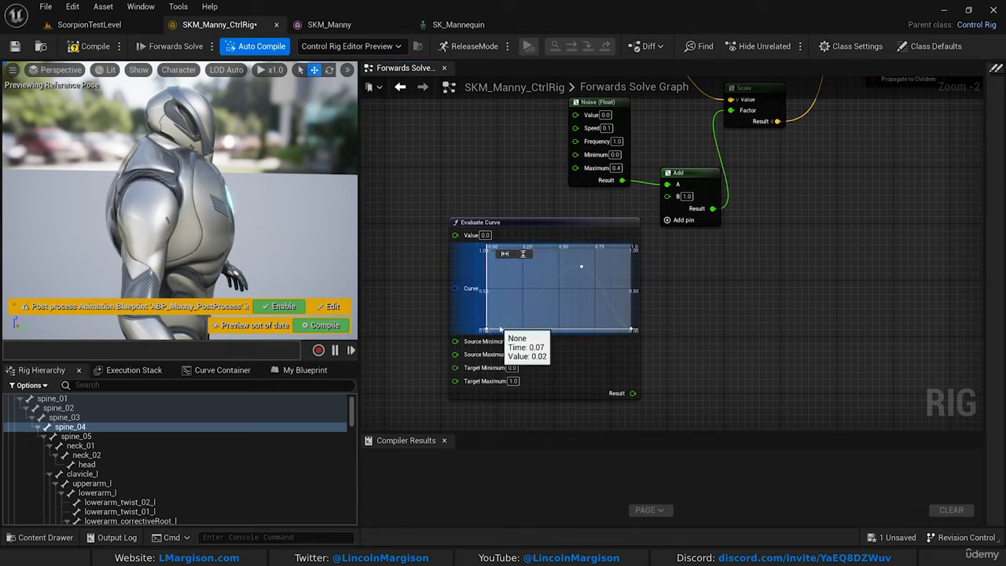
Raise the curve's peak key to a value of about 0.96 at about time 0.65.
drag(581, 268, 580, 253)
right_drag(575, 293, 573, 300)
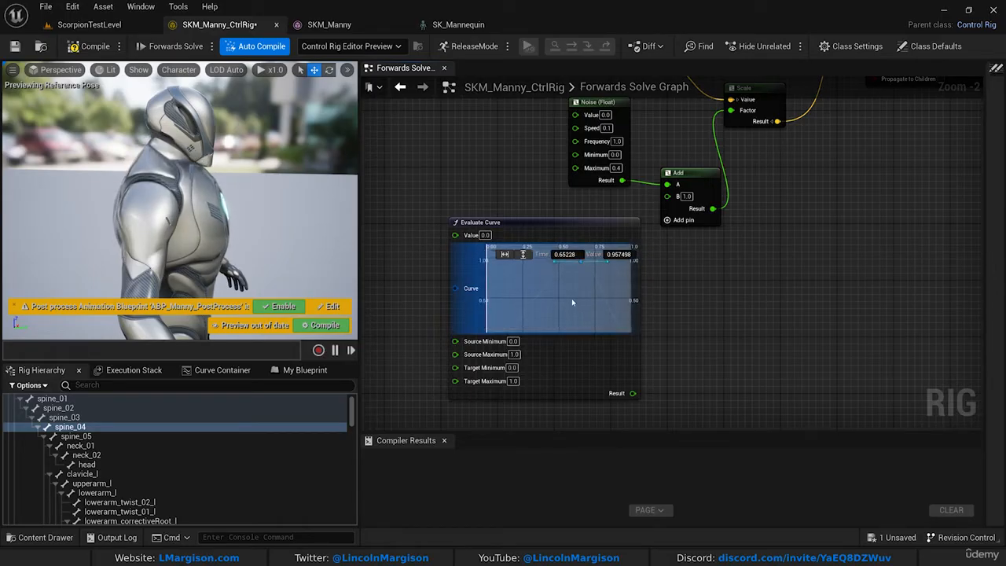
scroll(573, 299, down, 1)
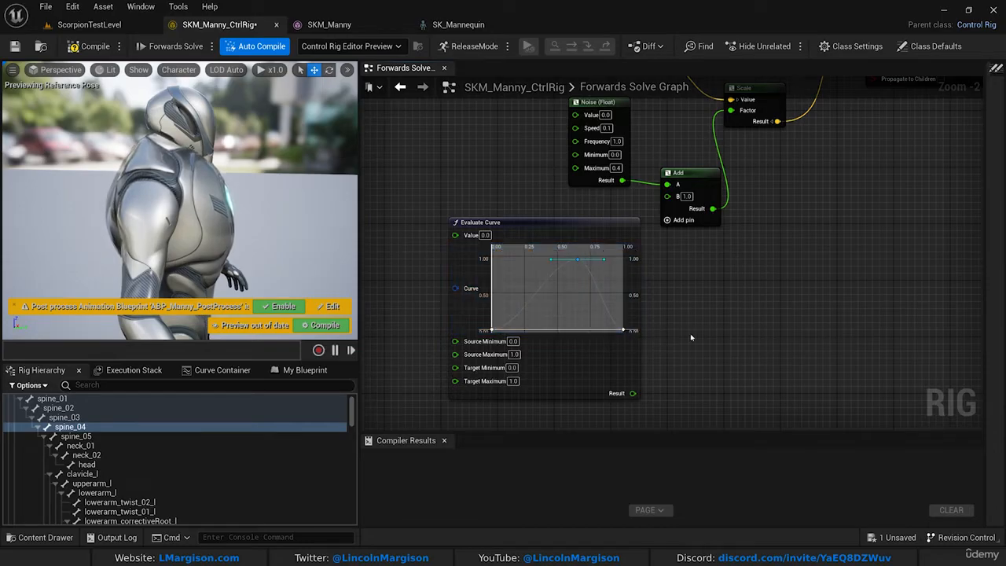
Move the Add node slightly farther away from the Noise node.
right_drag(689, 315, 698, 317)
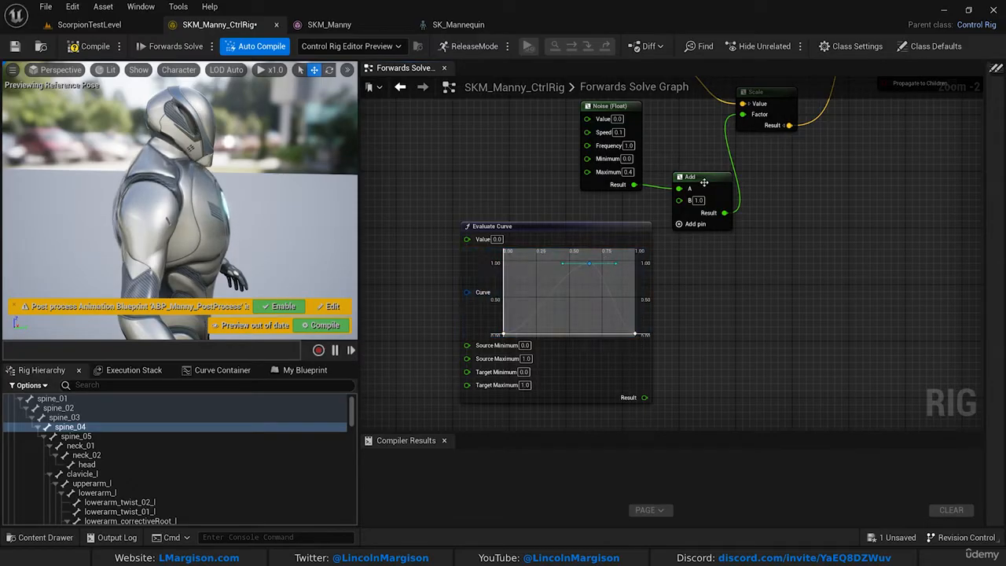
drag(704, 183, 728, 183)
right_drag(701, 354, 737, 347)
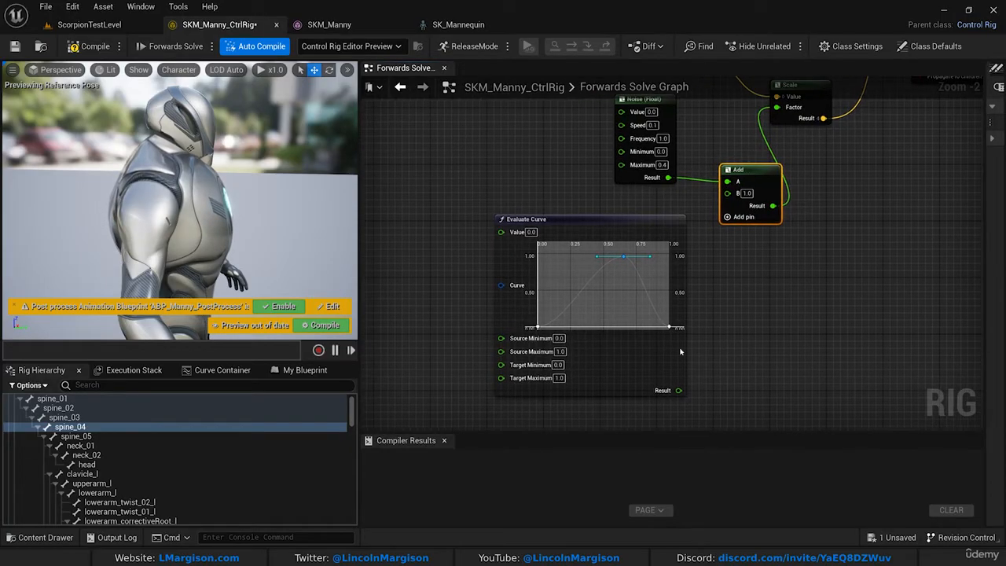
Add an Accumulated Time node in the free space ahead of the Evaluate Curve node.
right_drag(434, 291, 502, 319)
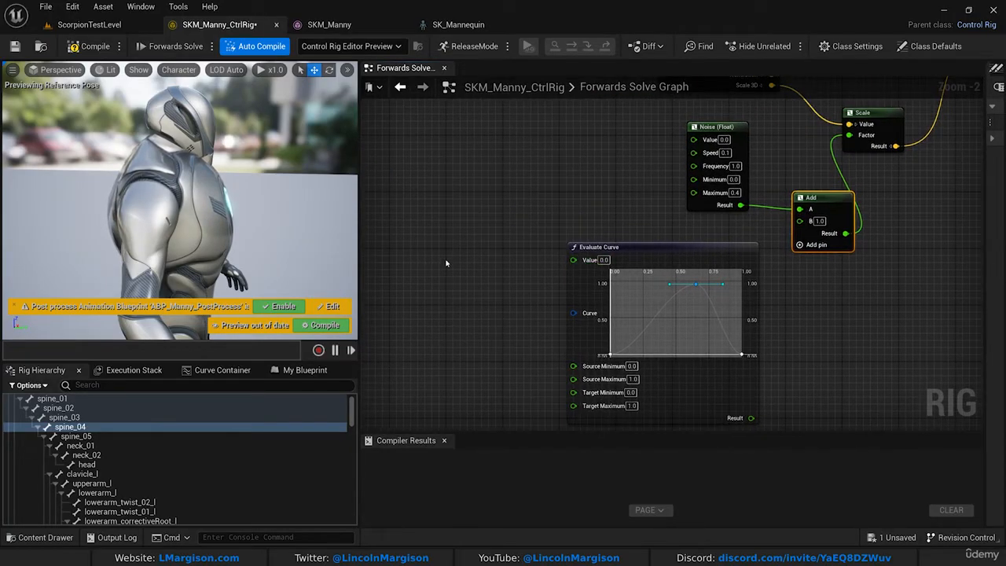
click(417, 269)
text(accum)
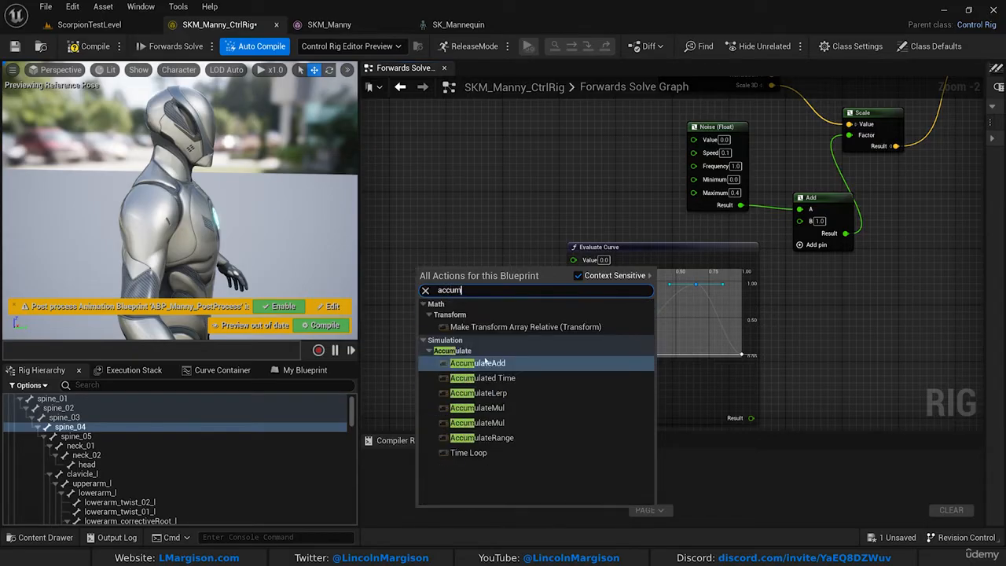
click(482, 378)
right_drag(449, 264, 536, 274)
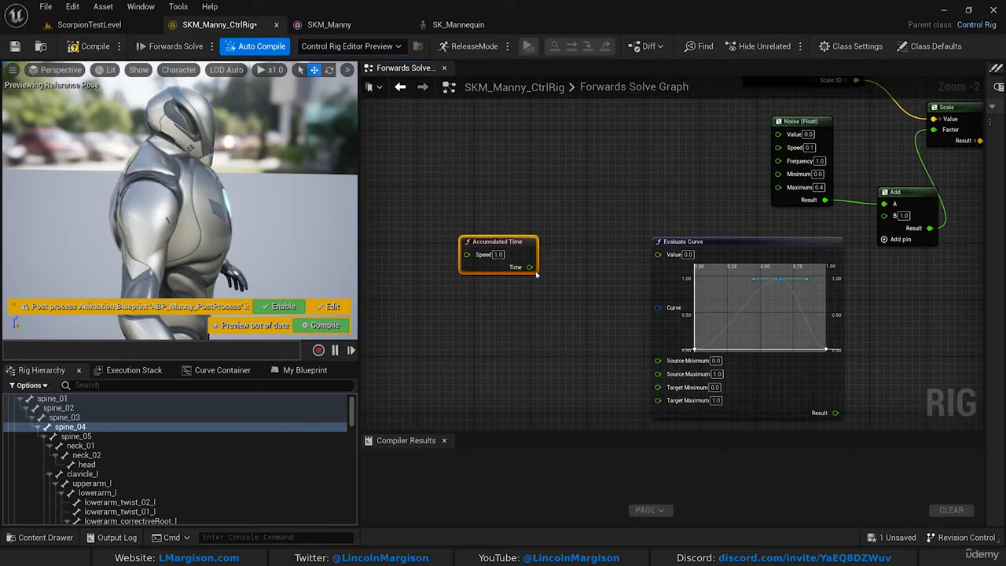
Add a Modulo node fed by the Accumulated Time node's Time output, and arrange the two nodes side by side.
drag(531, 268, 590, 298)
text(%)
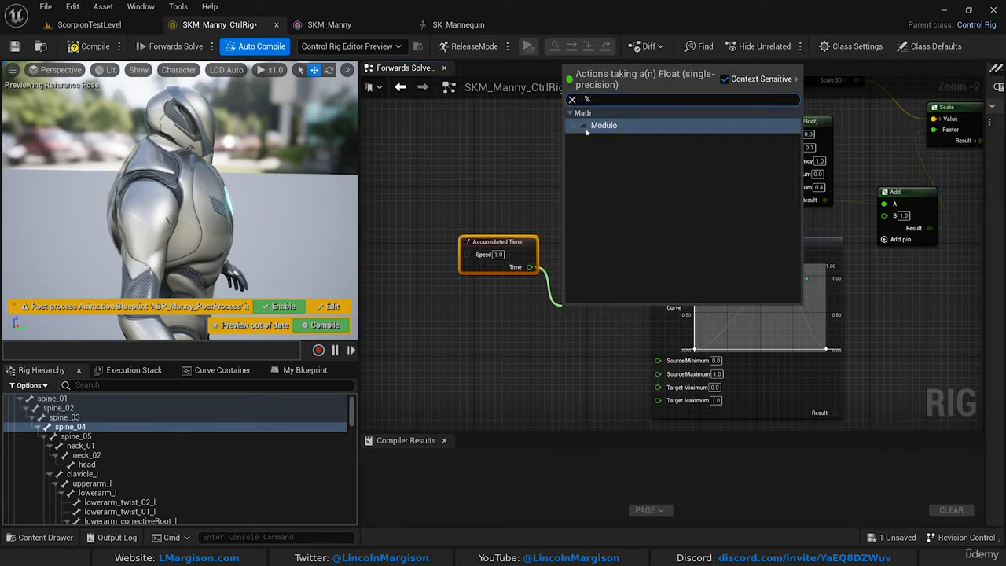
click(606, 126)
drag(513, 249, 465, 242)
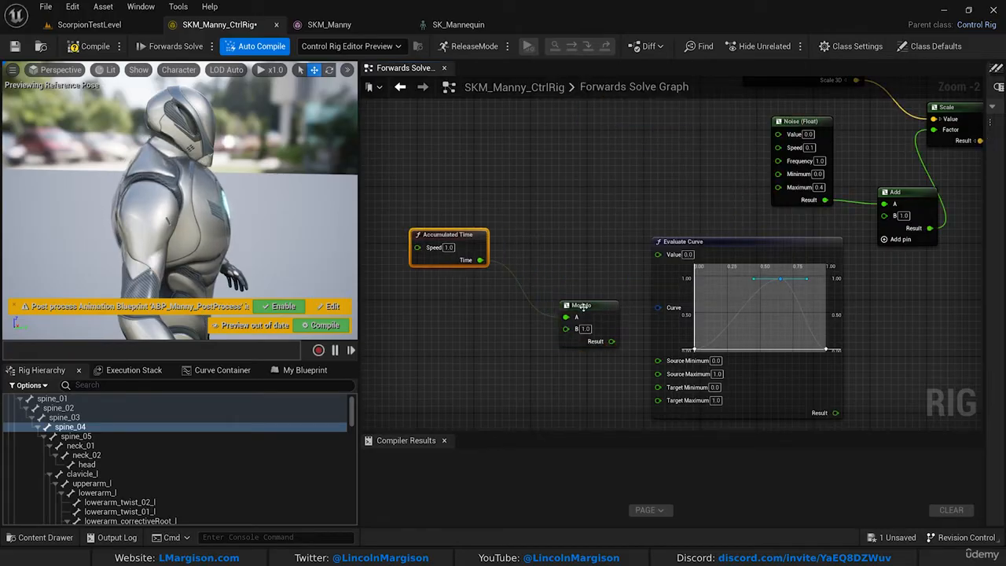
drag(598, 310, 556, 267)
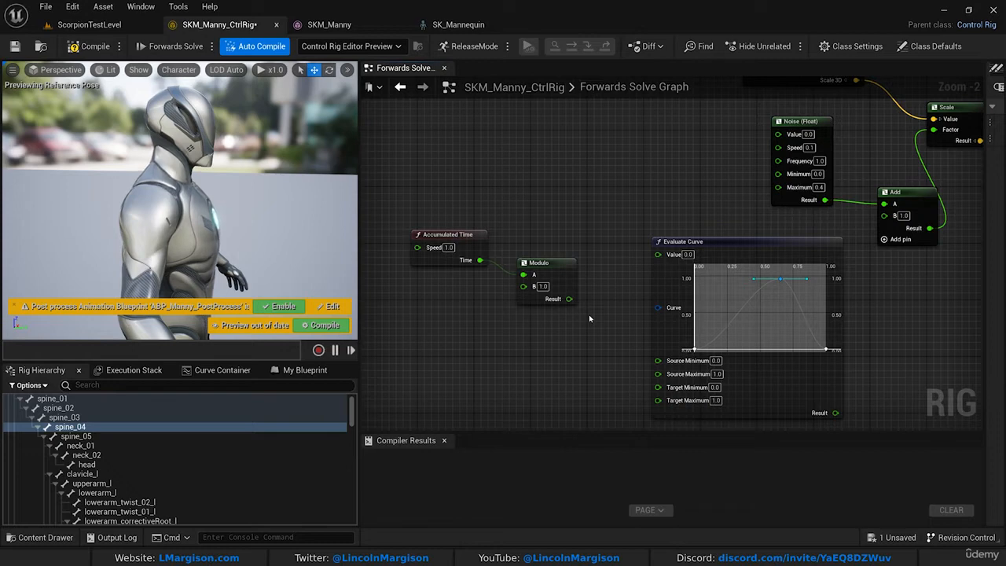
Connect the Modulo node's Result to the Evaluate Curve node's Value input.
drag(570, 298, 669, 256)
right_drag(608, 190, 528, 162)
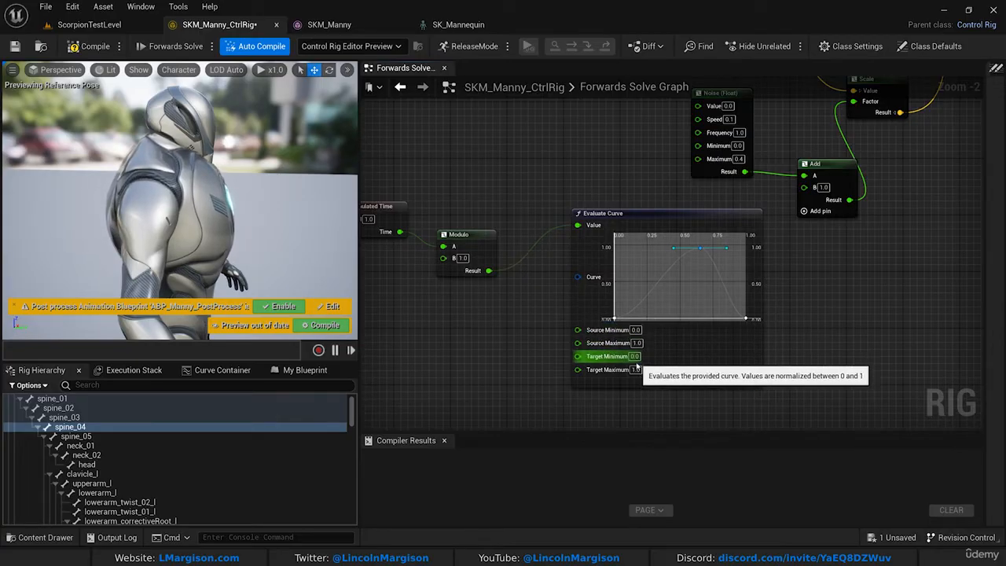
right_drag(615, 335, 565, 318)
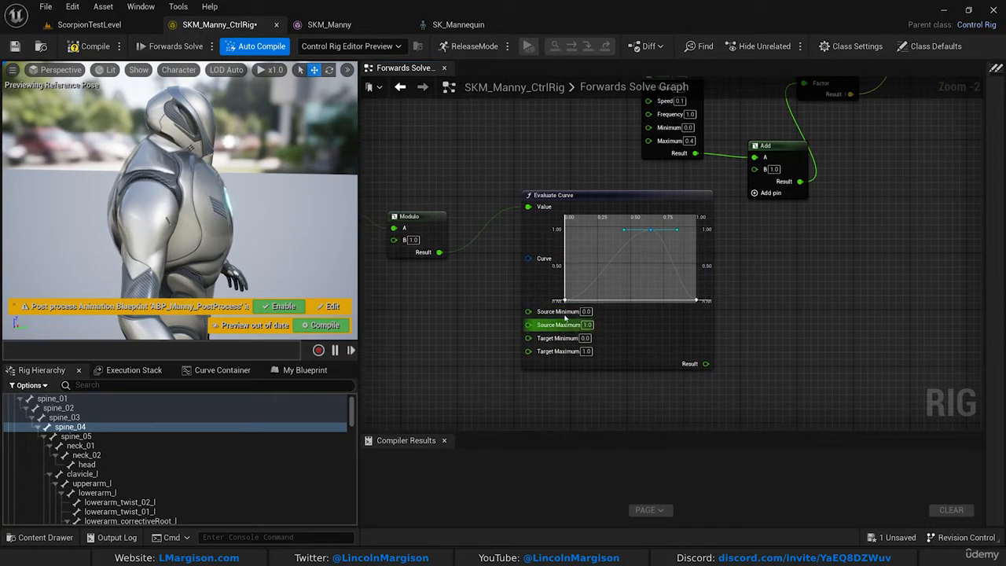
right_drag(470, 272, 555, 272)
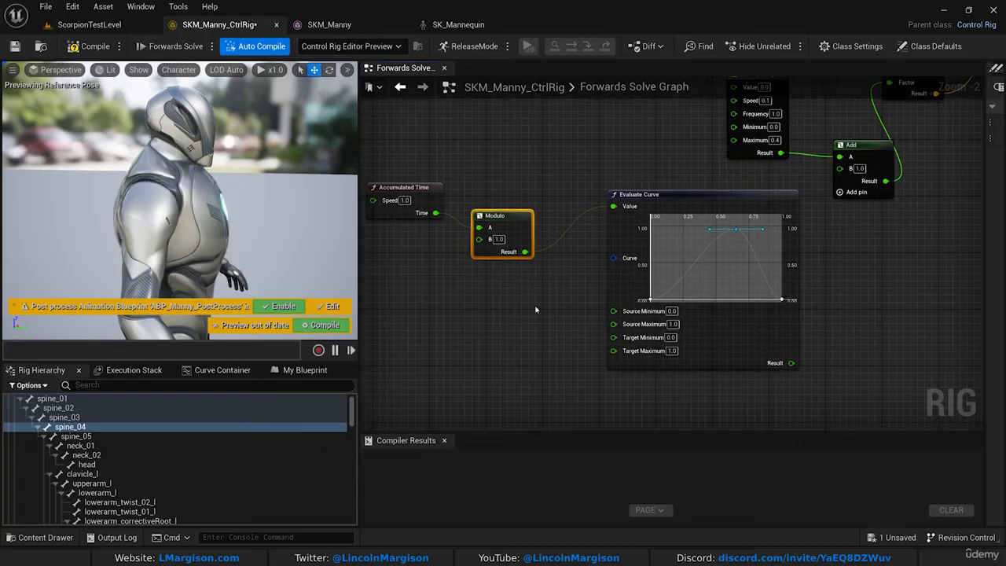
Move the Noise node farther away from the Add node, leaving a wider gap between them.
right_drag(537, 310, 419, 318)
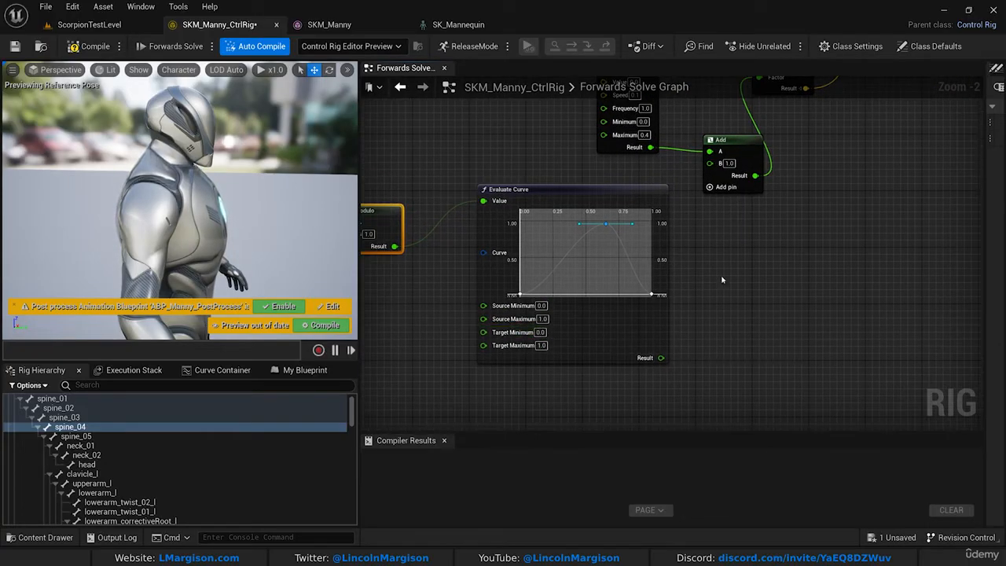
right_drag(723, 280, 732, 302)
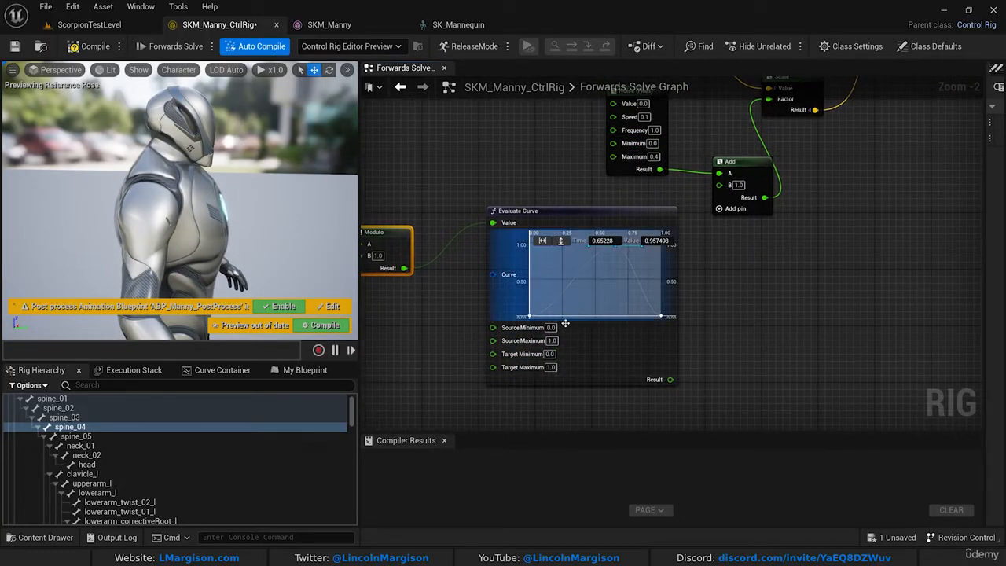
right_drag(750, 294, 686, 341)
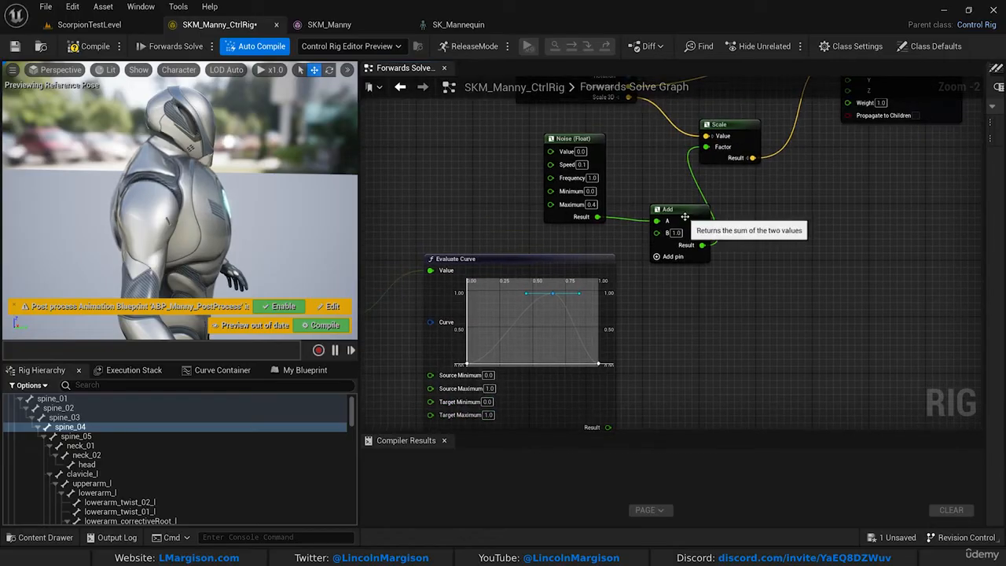
click(685, 218)
right_drag(597, 432, 580, 380)
right_drag(663, 250, 659, 266)
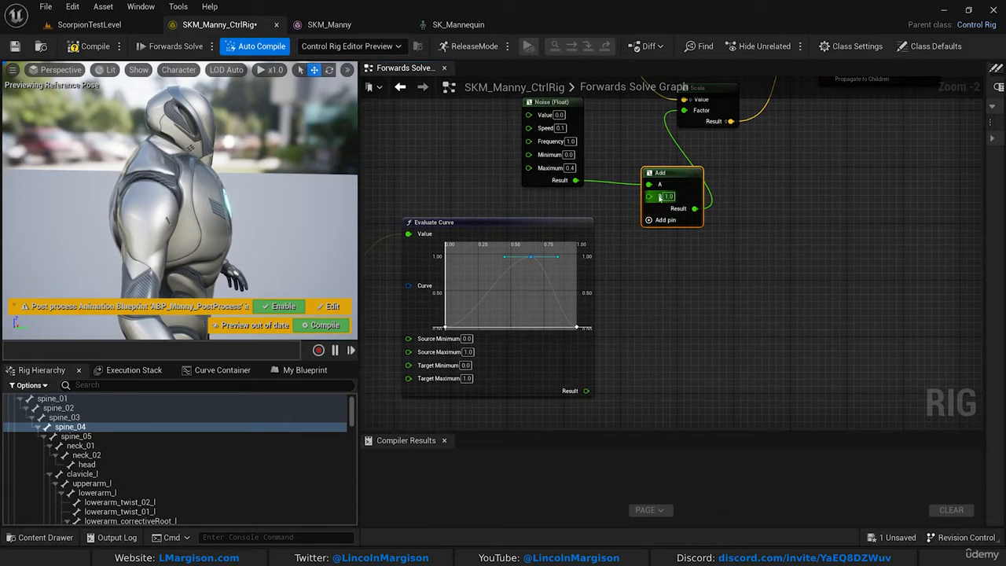
right_drag(719, 197, 723, 289)
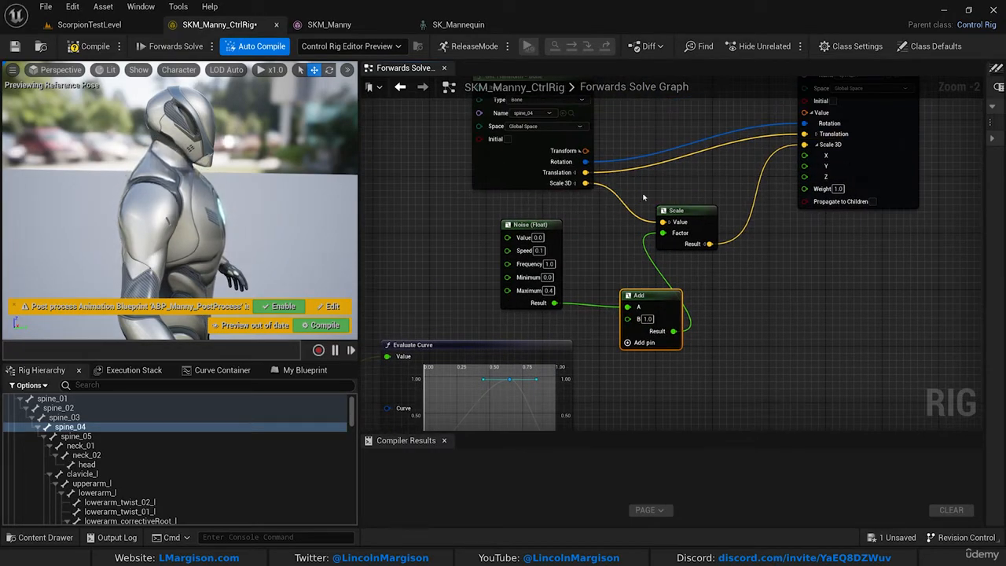
right_drag(759, 355, 759, 315)
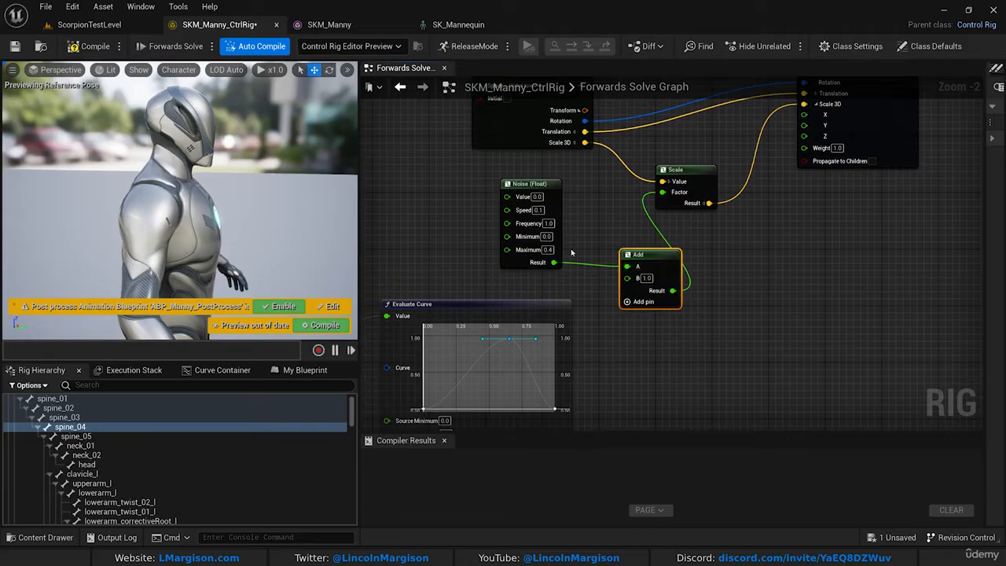
click(549, 187)
drag(465, 277, 464, 278)
drag(545, 186, 503, 185)
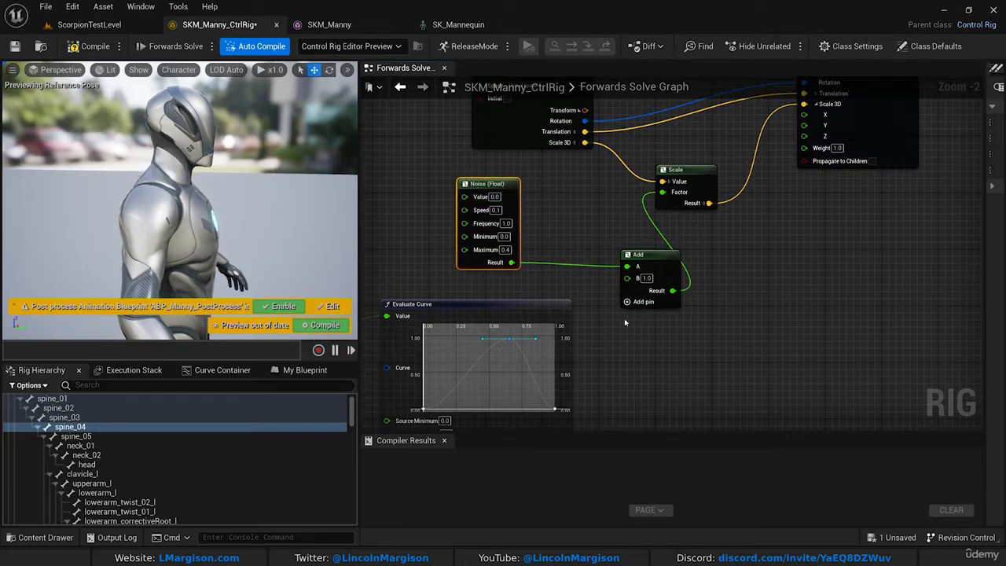
Connect the Evaluate Curve node's Result to the Add node's A input in place of the Noise result, and compile the rig.
right_drag(624, 321, 622, 247)
drag(562, 400, 625, 194)
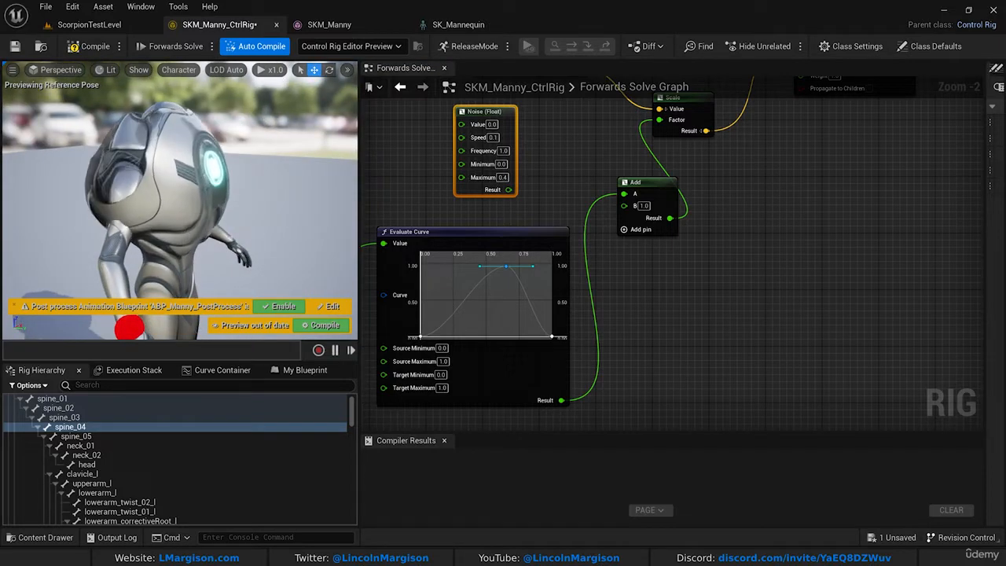
click(88, 45)
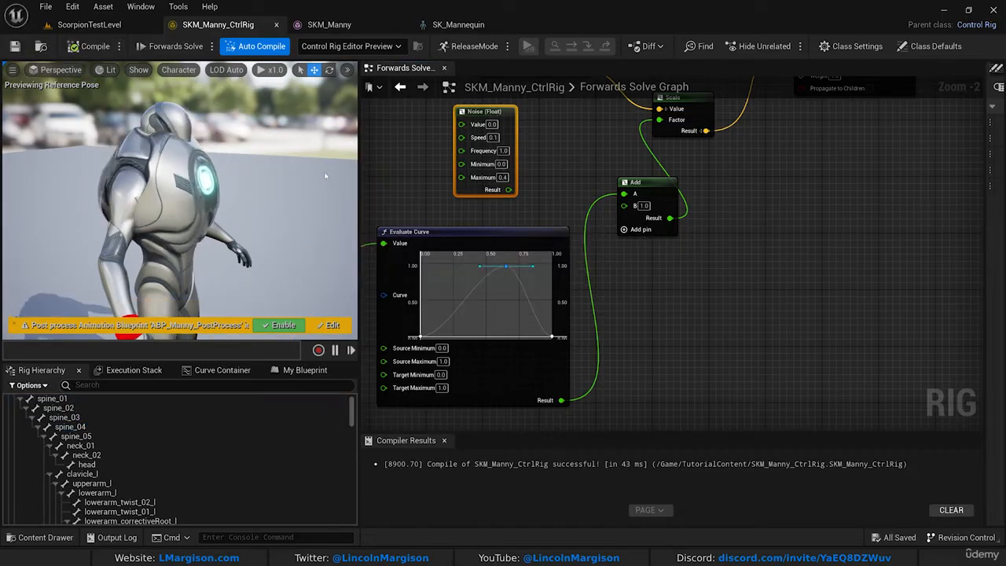
Shift the Evaluate Curve node slightly and move its curve's peak key to about time 0.06, value 0.98, checking the mannequin preview.
drag(519, 232, 540, 239)
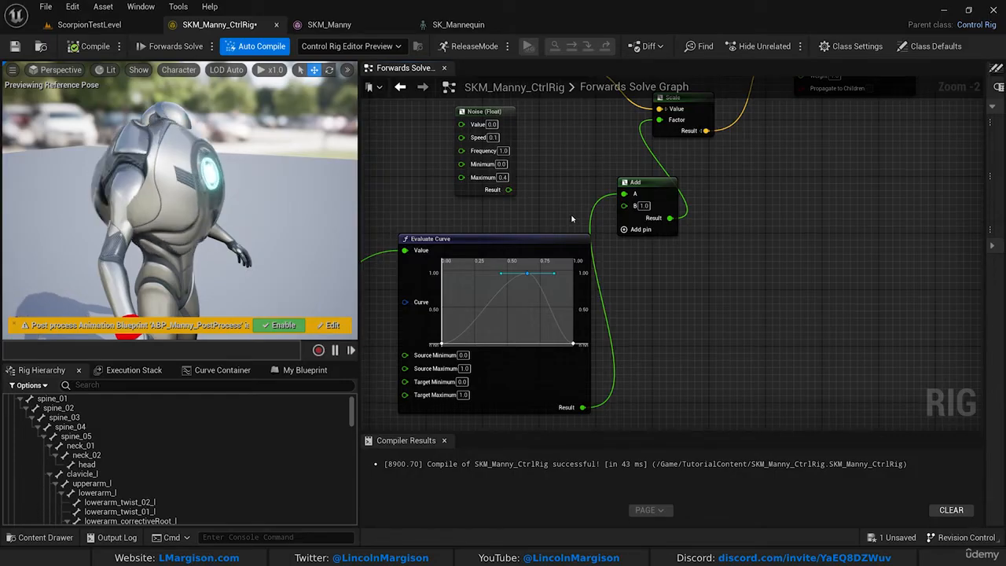
right_drag(684, 336, 716, 277)
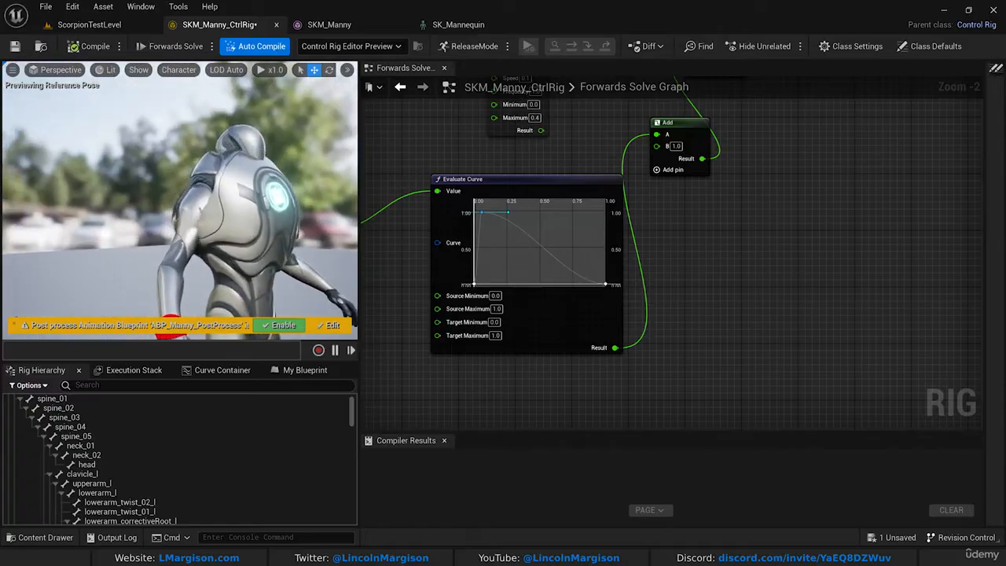
alt+drag(272, 225, 335, 245)
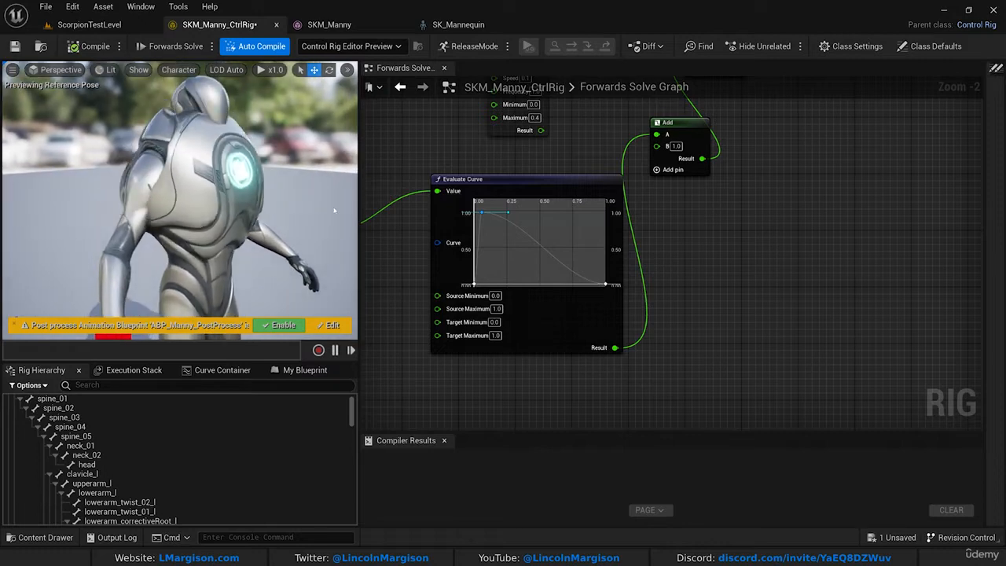
drag(282, 164, 282, 164)
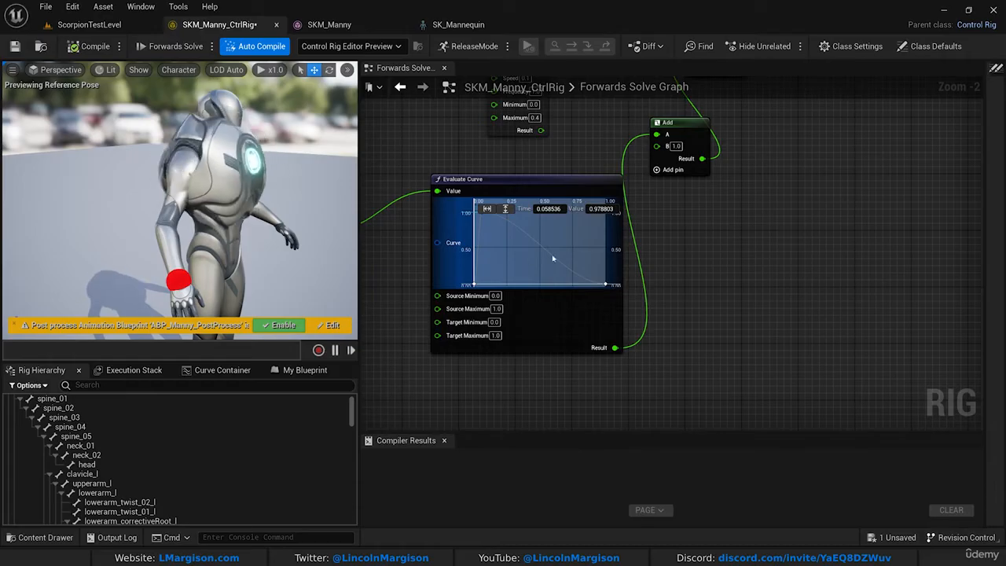
Try two extra keys on the curve, at about time 0.43, value 0.23 and time 0.71, value 0.79, and undo them.
click(513, 203)
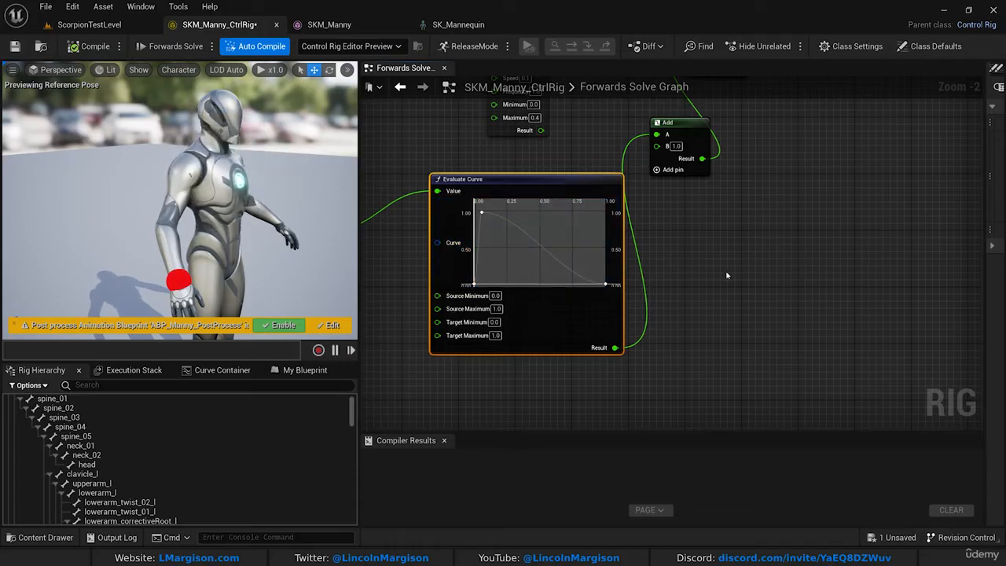
right_click(534, 268)
click(573, 272)
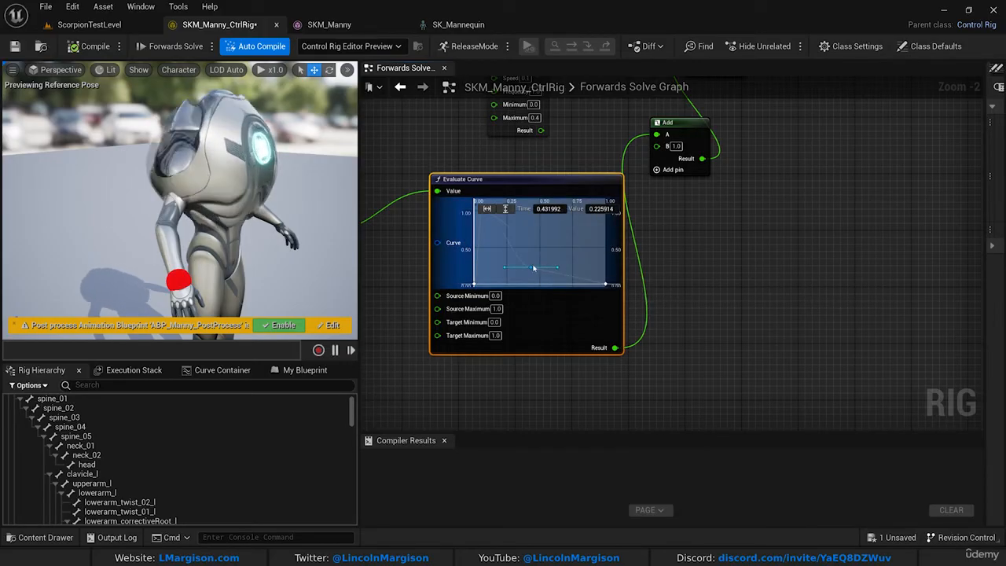
right_click(566, 274)
click(604, 296)
drag(567, 272, 569, 229)
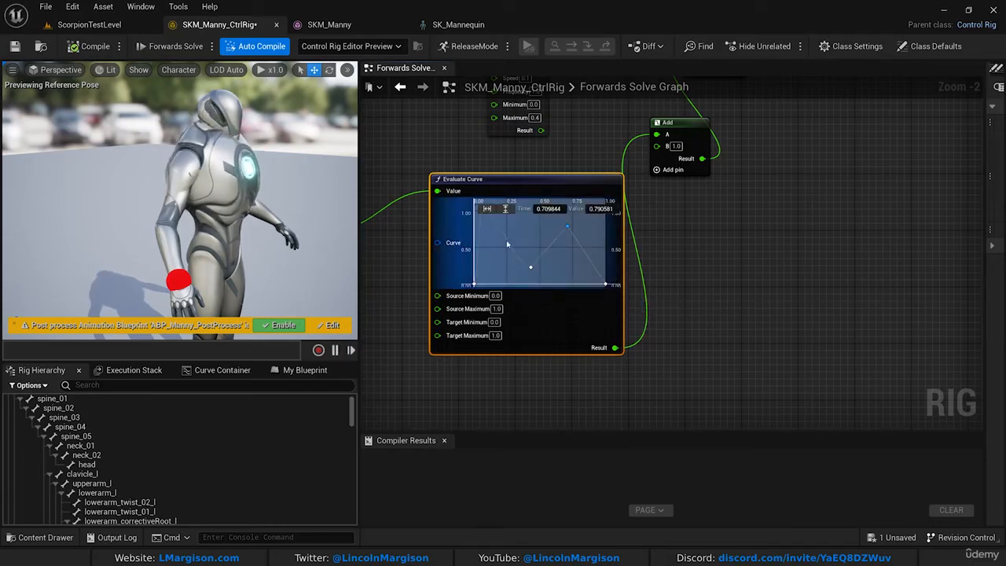
right_drag(464, 250, 578, 231)
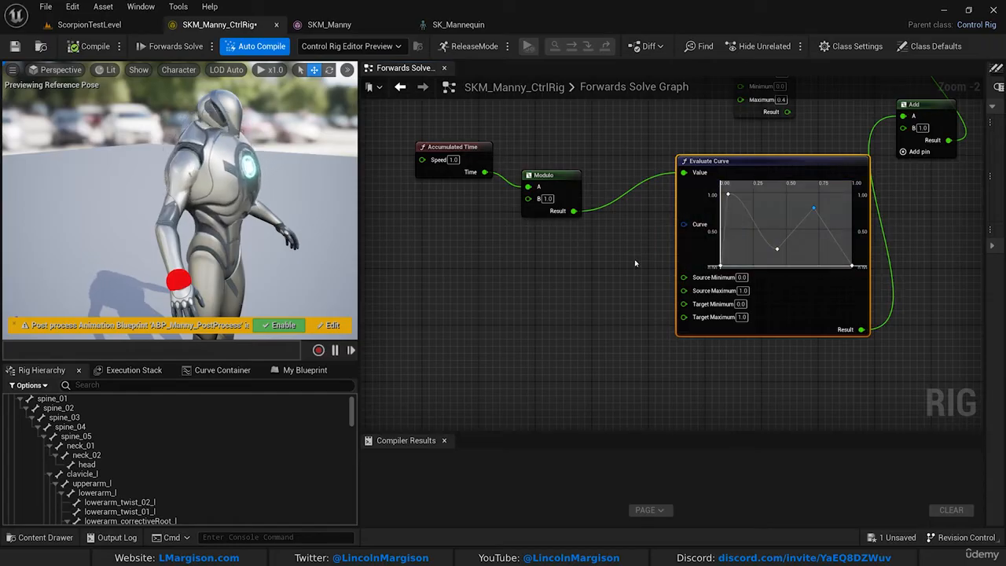
right_drag(636, 264, 613, 370)
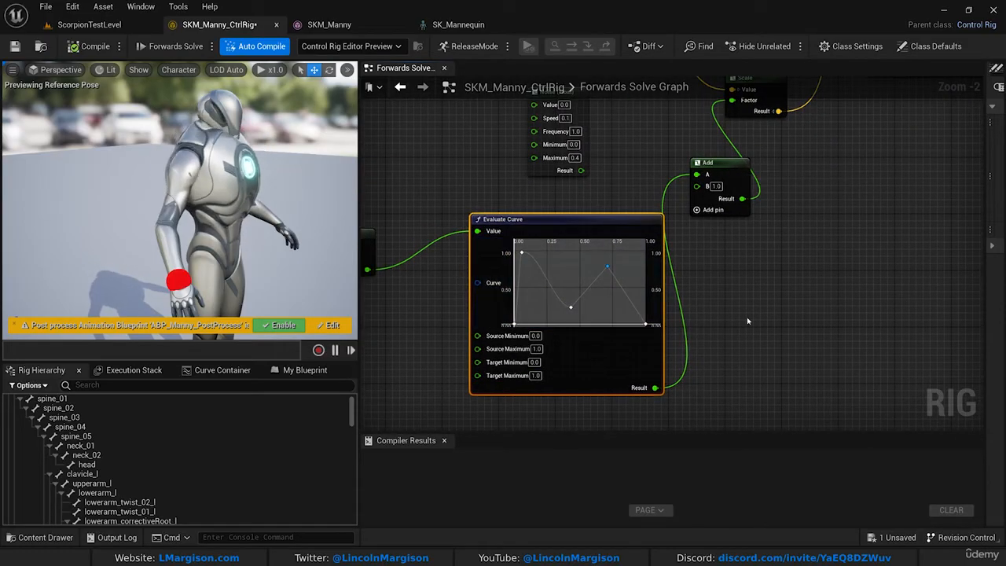
key(ctrl+z)
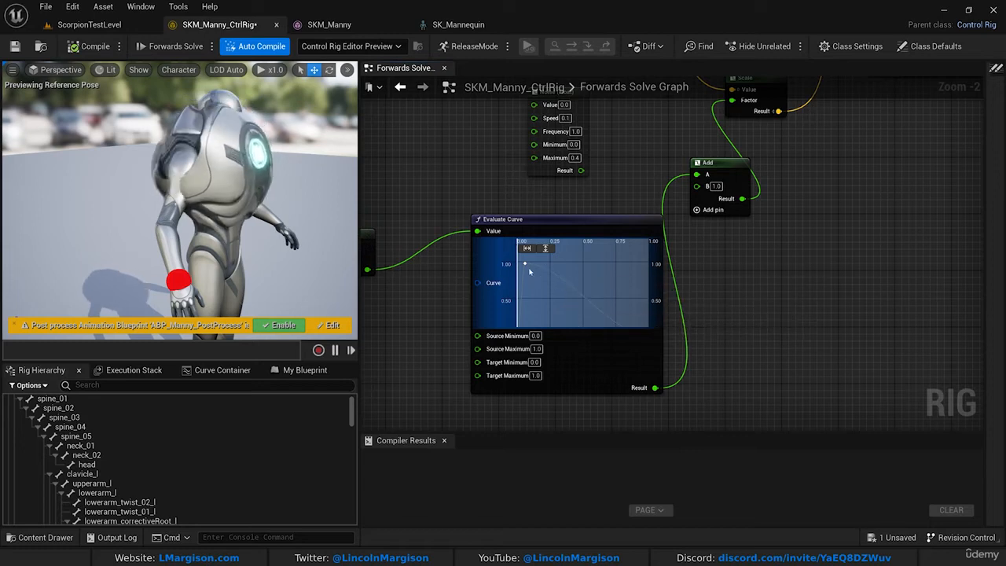
Move the curve's peak key back toward the middle, ending at about time 0.35, value 0.97.
drag(526, 266, 614, 267)
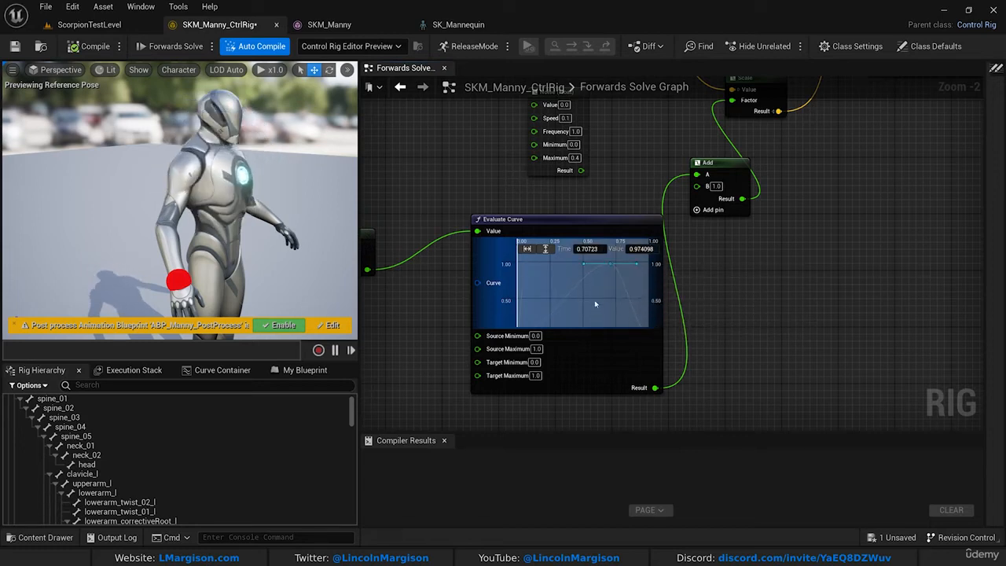
click(610, 258)
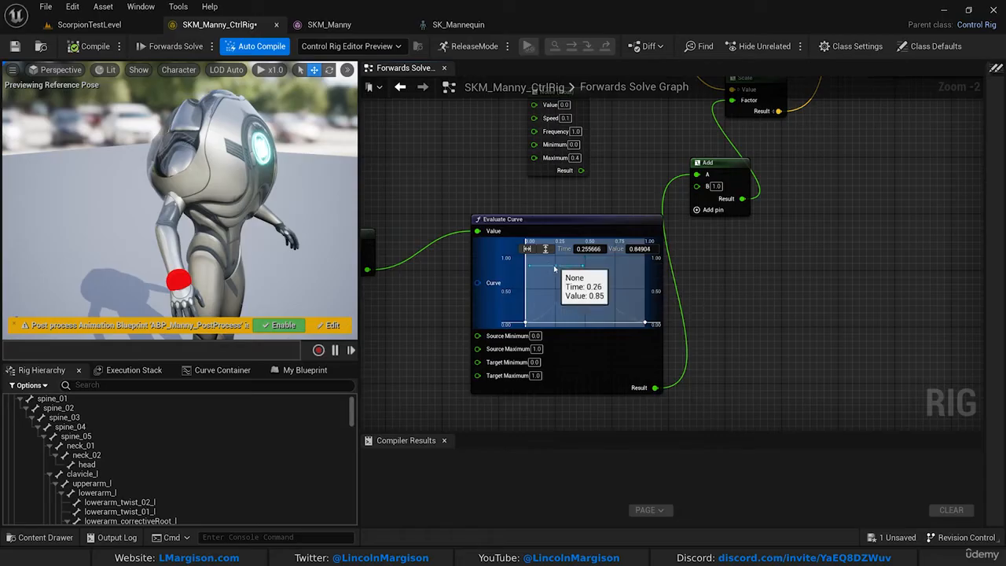
drag(610, 260, 568, 263)
right_drag(748, 318, 745, 266)
right_drag(738, 219, 738, 280)
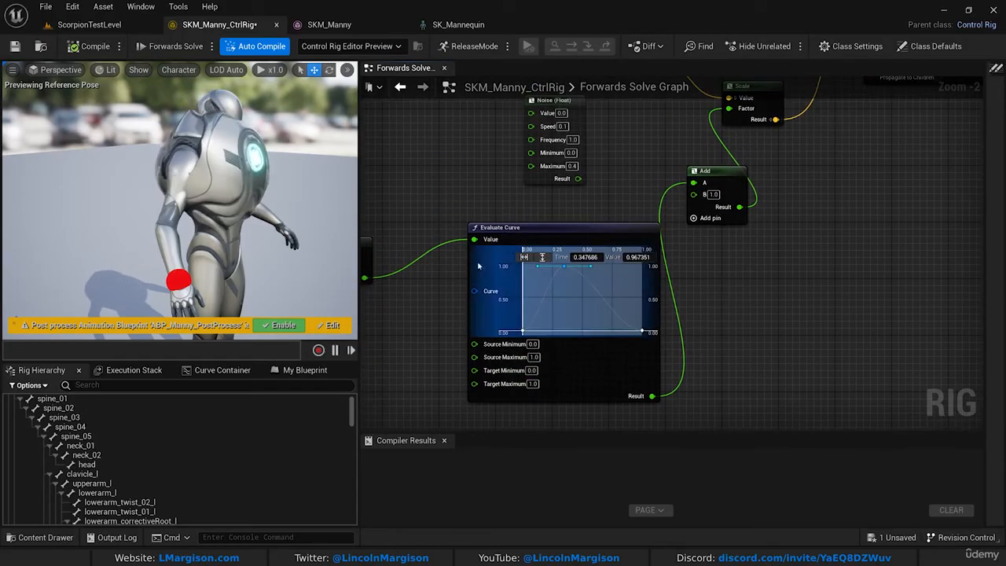
Nudge the Add node slightly farther below the Scale node and deselect it.
drag(710, 181, 710, 189)
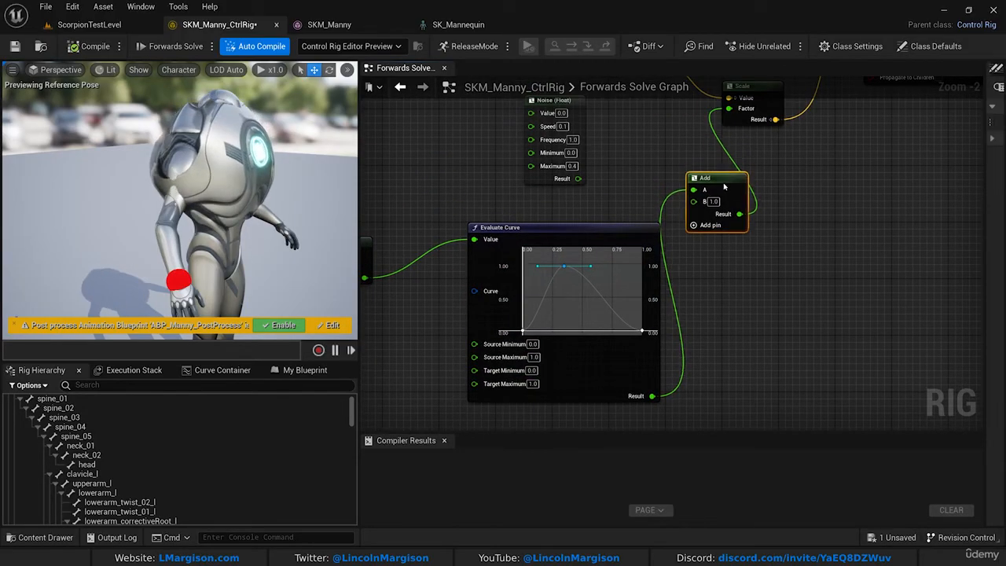
right_drag(718, 159, 704, 187)
right_drag(739, 276, 682, 309)
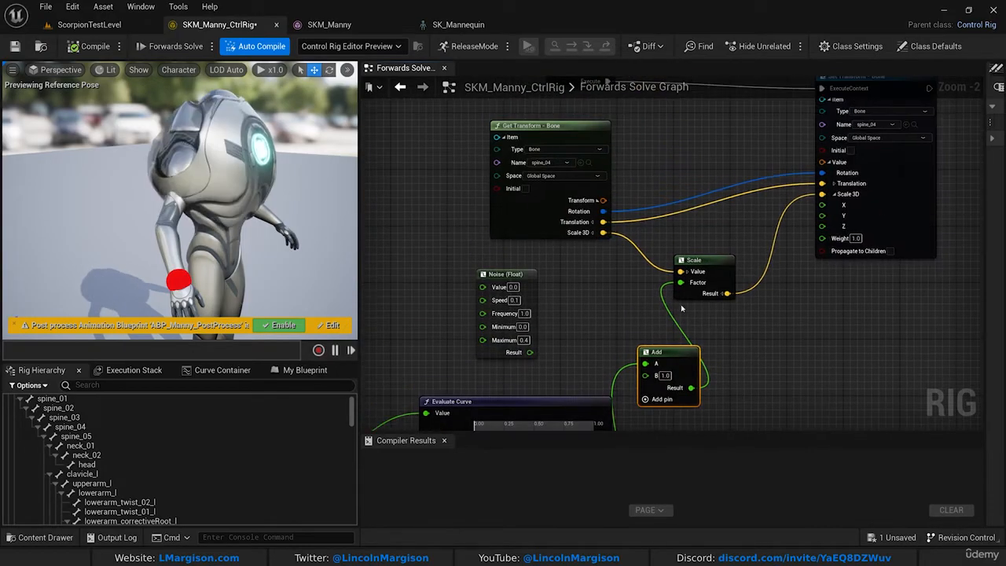
click(537, 200)
Set the Evaluate Curve node's Target Maximum to 0.2 and inspect the mannequin's chest in the preview.
right_drag(607, 324, 600, 98)
scroll(600, 98, down, 1)
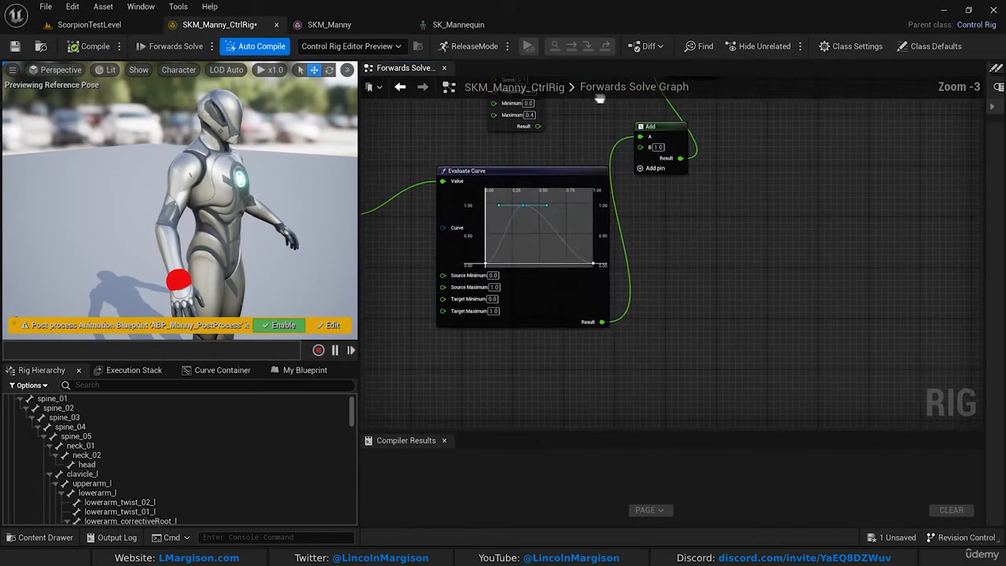
scroll(464, 298, up, 3)
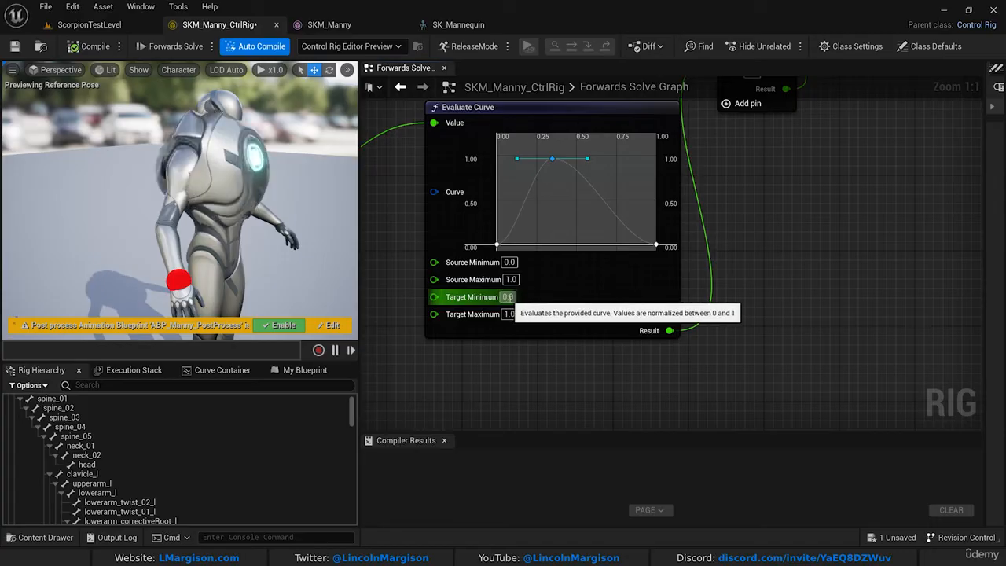
click(509, 314)
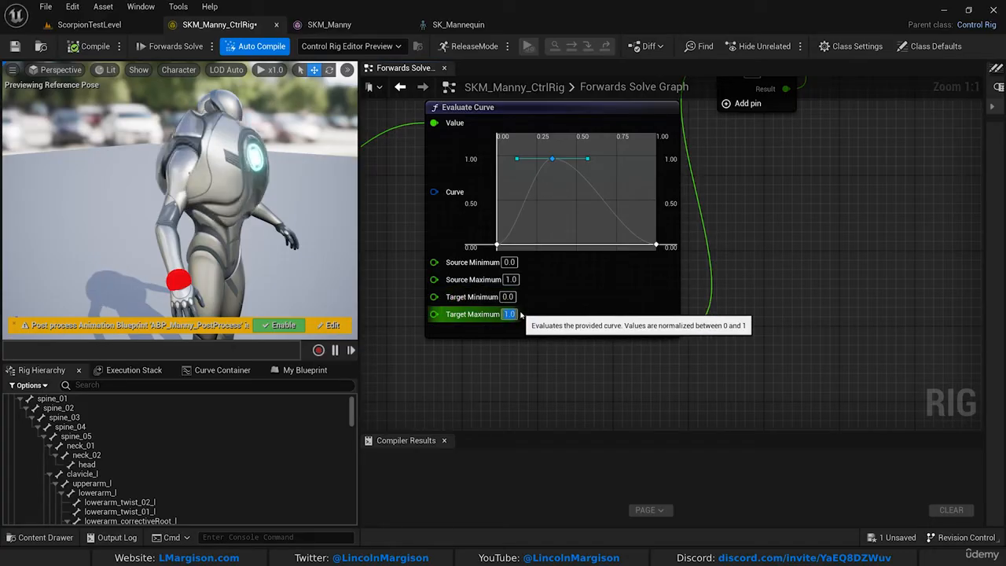
text(0)
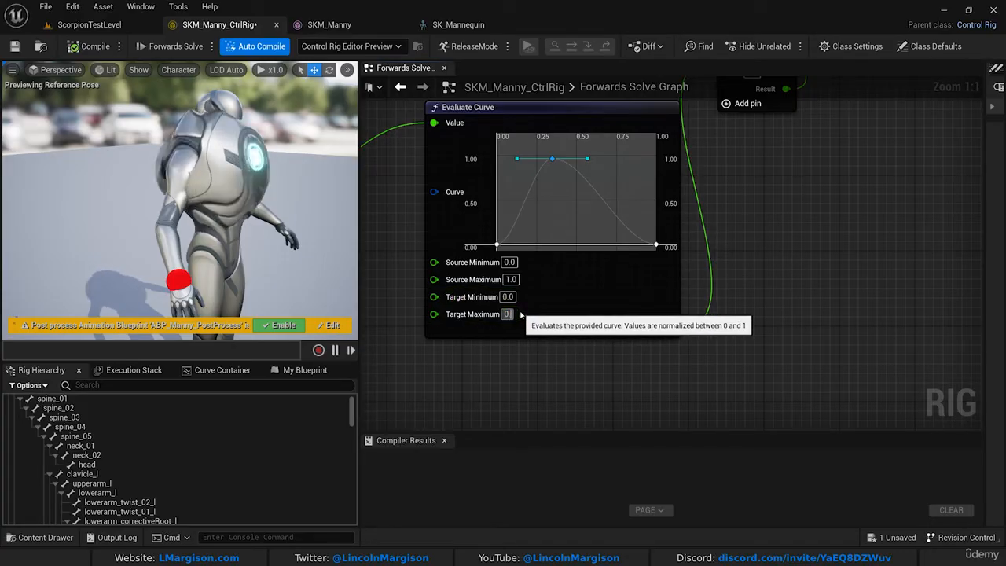
text(.2)
right_drag(198, 202, 211, 189)
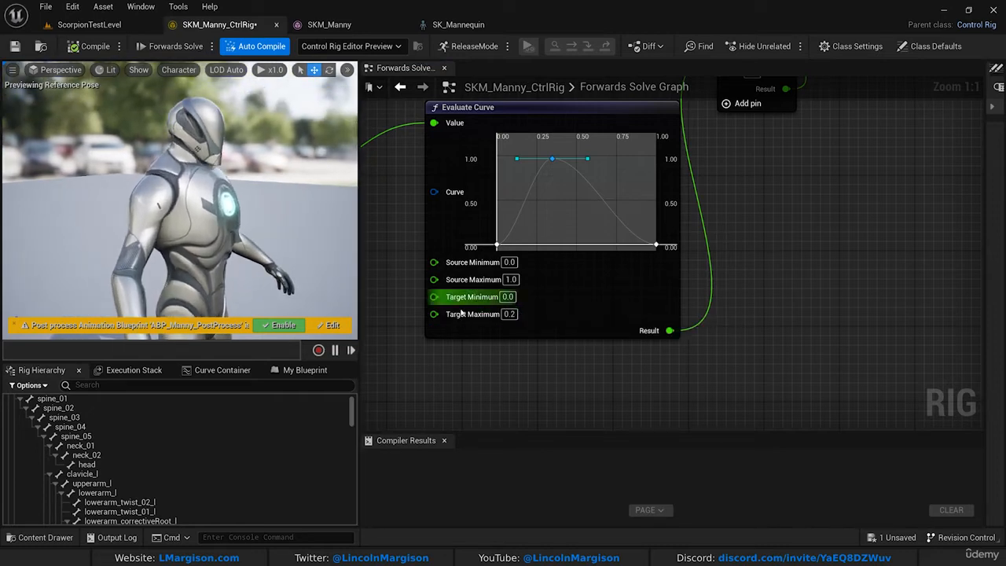
Reduce the Evaluate Curve node's Target Maximum to 0.1 and finally to 0.04, checking the breathing motion in the preview.
click(510, 313)
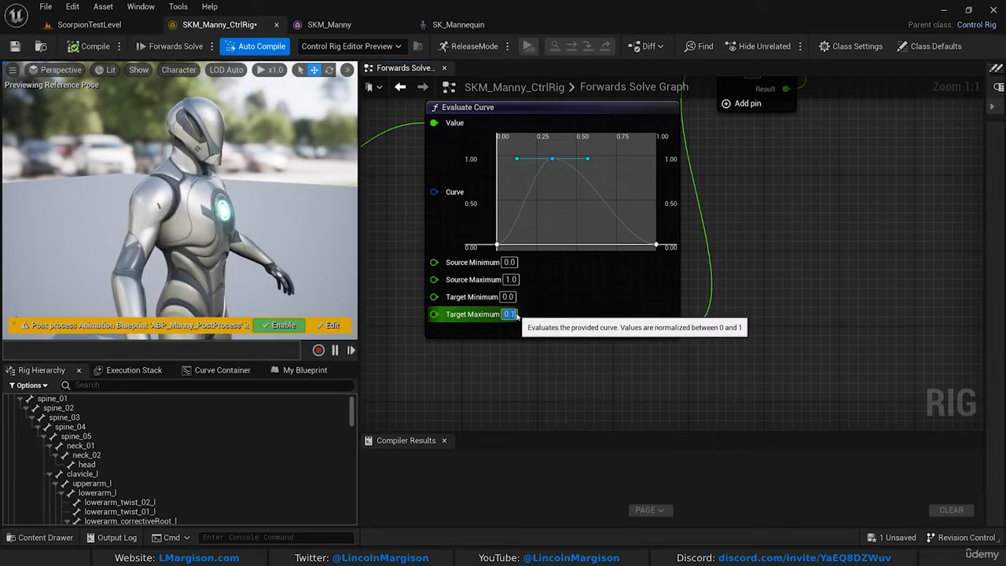
key(Return)
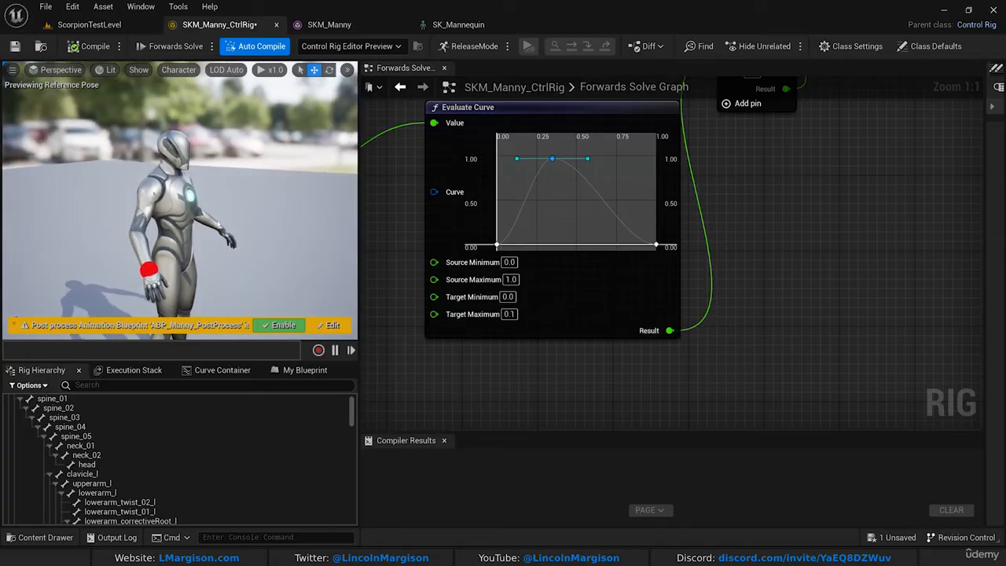
click(516, 314)
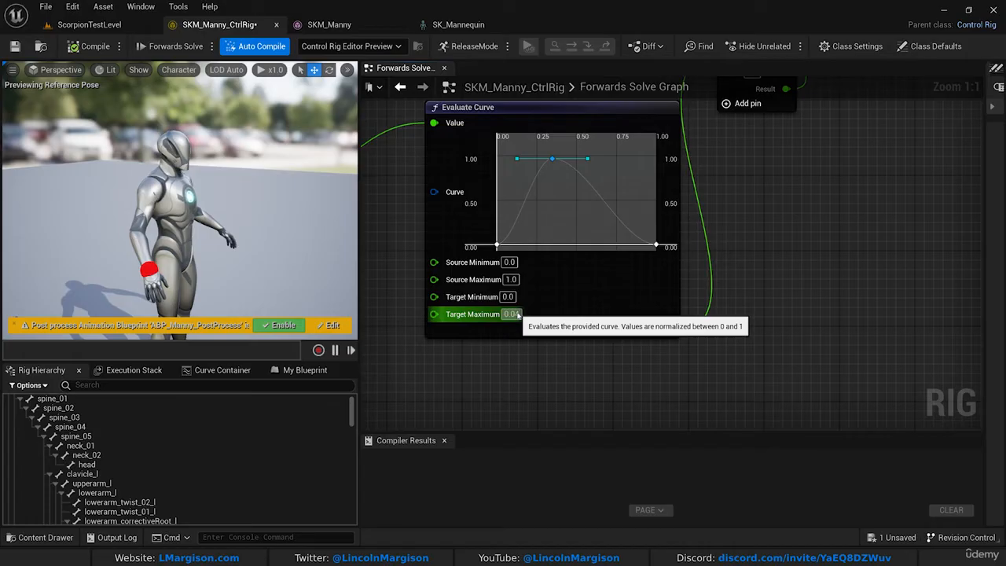
right_drag(265, 221, 265, 221)
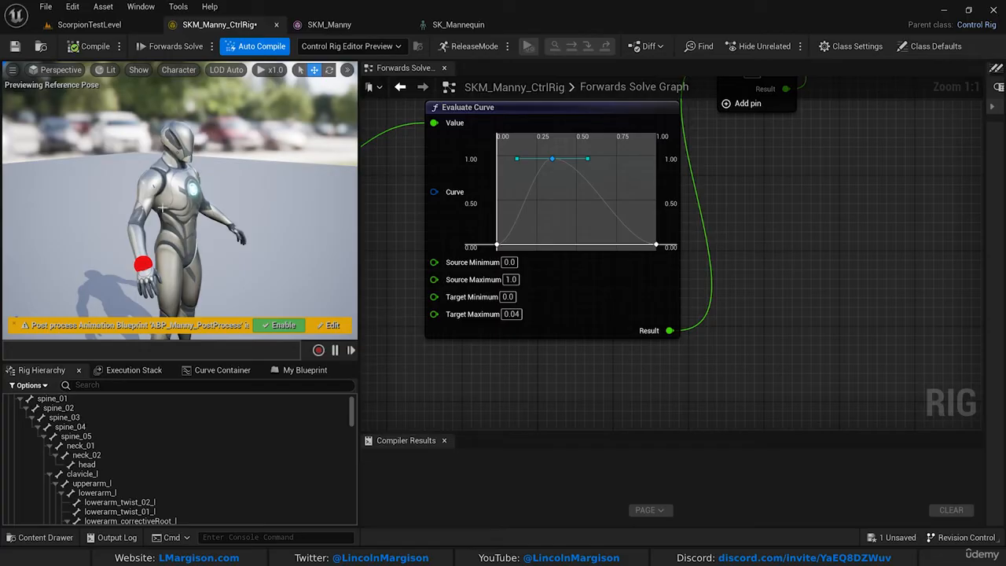
Set the Accumulated Time node's Speed to 0.5 and check the slower breathing on the mannequin's chest in the preview.
scroll(403, 212, down, 1)
right_drag(403, 212, 541, 261)
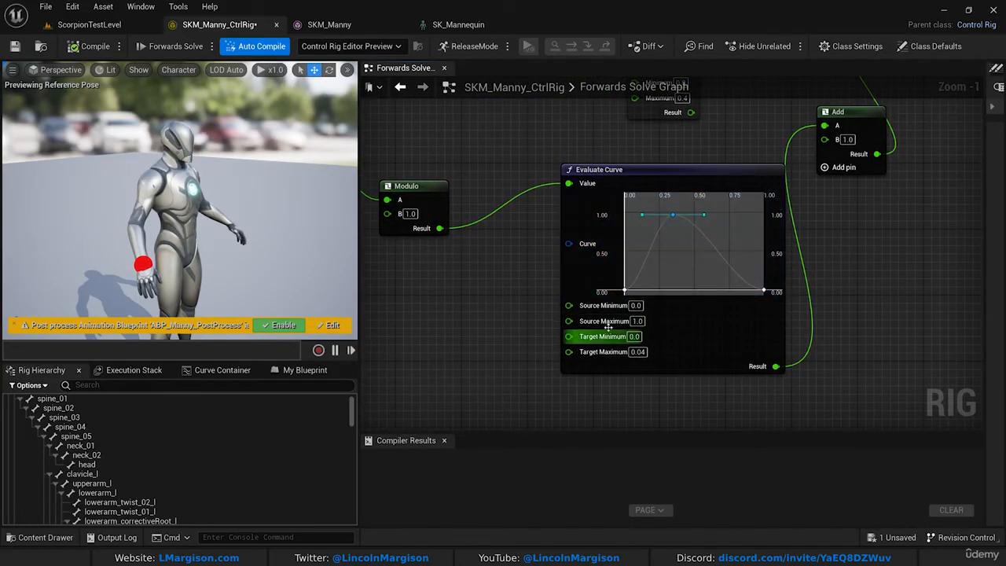
right_drag(409, 180, 598, 246)
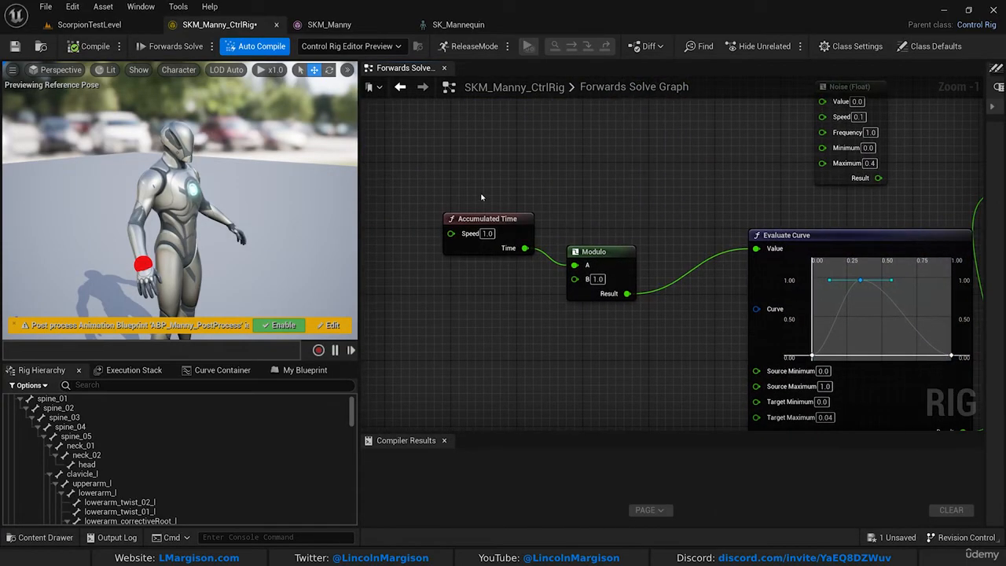
scroll(432, 222, up, 1)
click(434, 209)
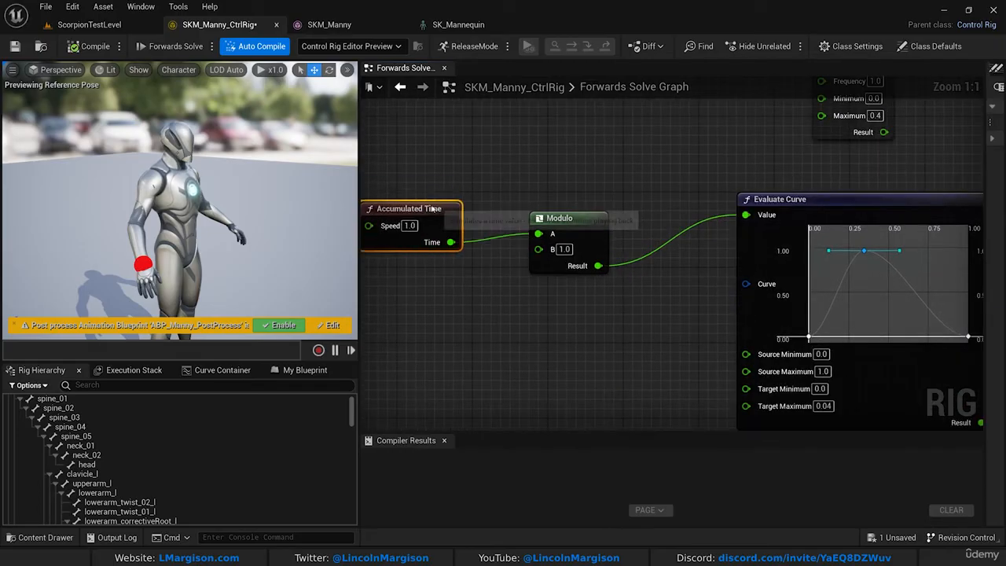
drag(433, 209, 433, 201)
right_drag(434, 200, 474, 208)
click(451, 226)
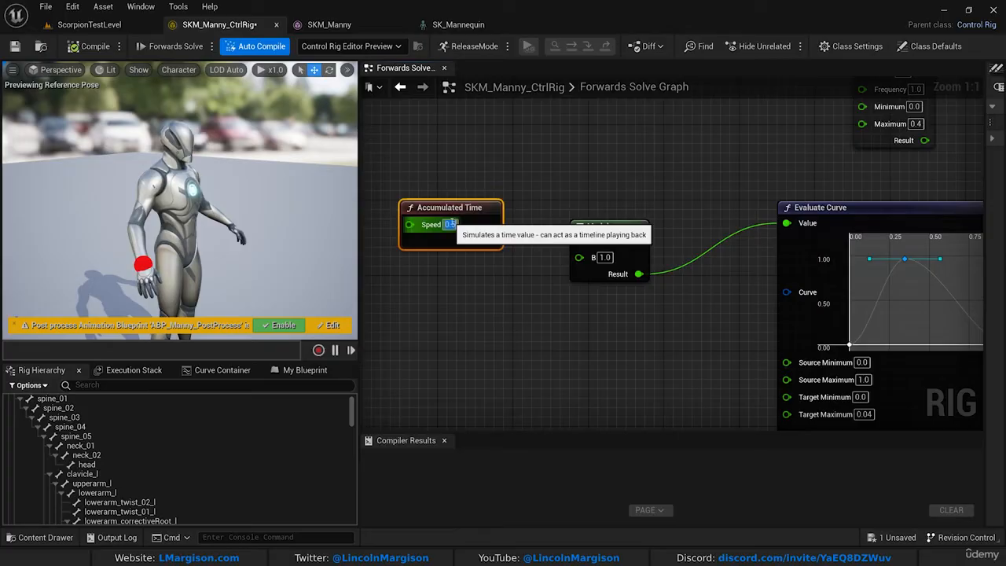
click(414, 202)
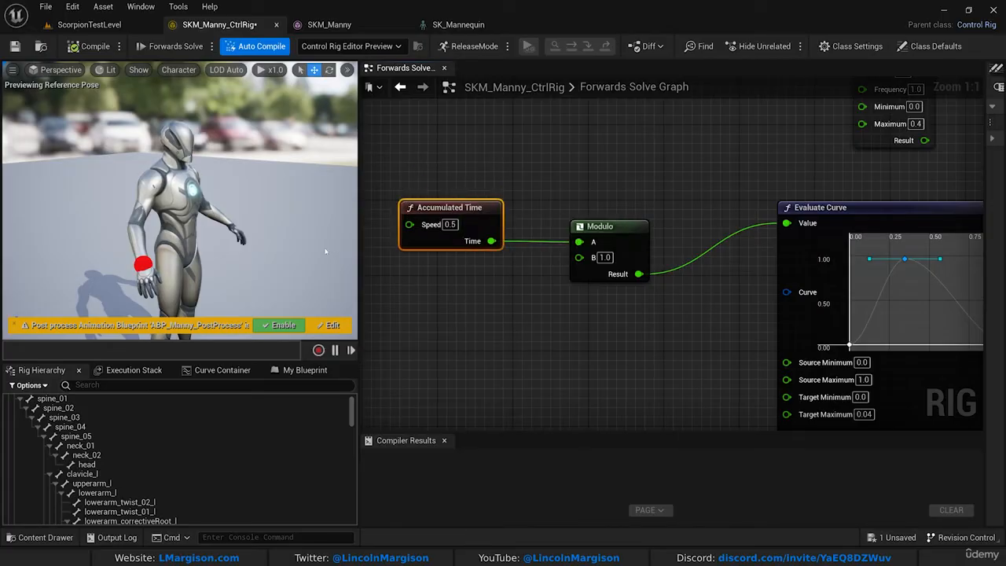
scroll(244, 193, up, 10)
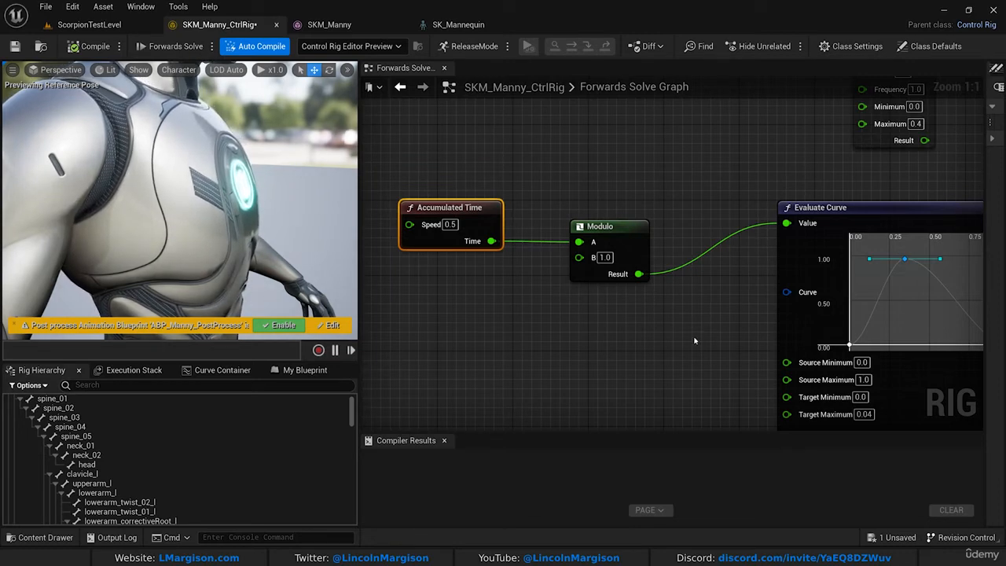
Move the Evaluate Curve node's peak key slightly past the middle of the timeline, keeping its height, and check the breathing in the preview.
right_drag(714, 344, 481, 329)
mouse_move(673, 251)
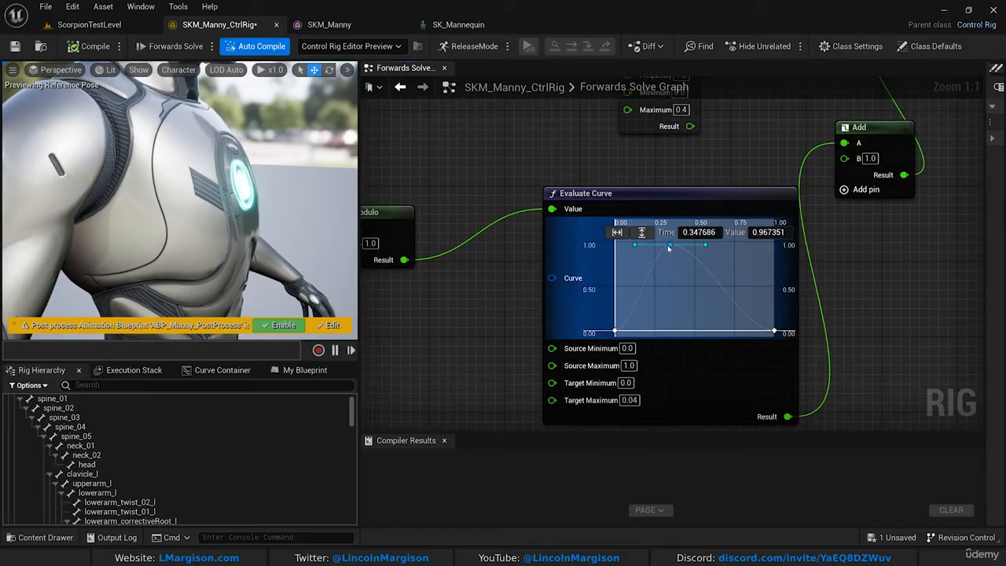
drag(669, 247, 707, 247)
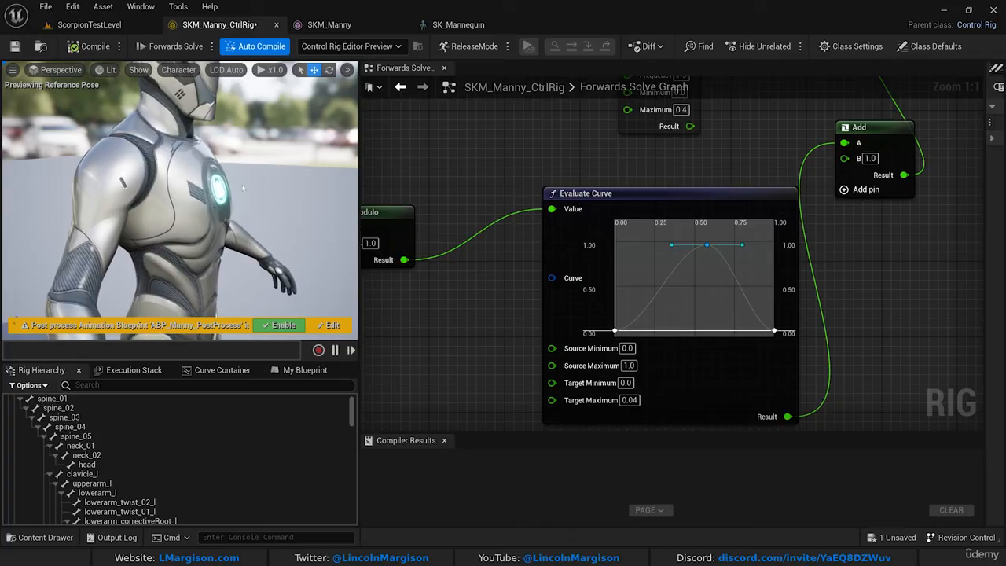
scroll(243, 188, down, 5)
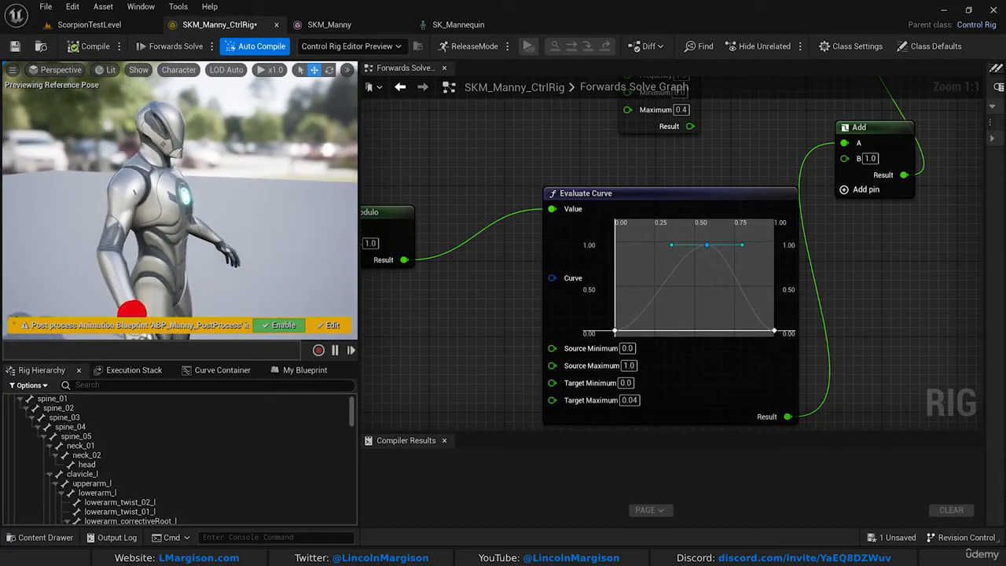
Review the Forwards Solve graph from the breathing scale nodes through Set Transform to the Draw Transform and Aim nodes.
scroll(464, 290, down, 2)
right_drag(464, 289, 378, 393)
scroll(425, 314, down, 4)
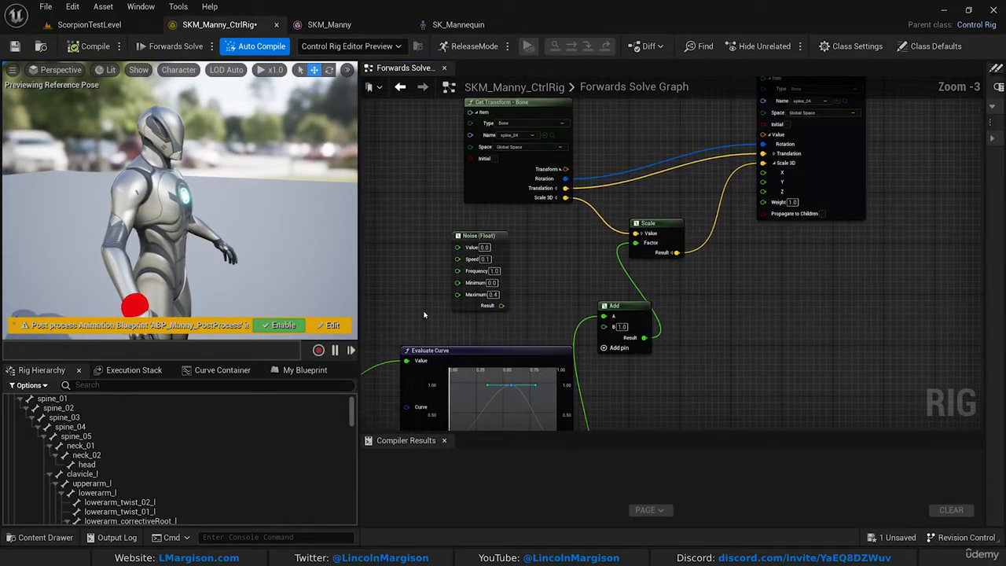
right_drag(421, 342, 426, 377)
scroll(627, 272, up, 2)
scroll(625, 274, up, 1)
right_drag(586, 316, 484, 318)
scroll(535, 312, down, 2)
right_drag(542, 303, 492, 251)
scroll(461, 256, up, 2)
mouse_move(464, 249)
mouse_down()
mouse_move(696, 245)
mouse_move(689, 239)
mouse_up()
right_drag(605, 290, 584, 264)
scroll(585, 264, down, 1)
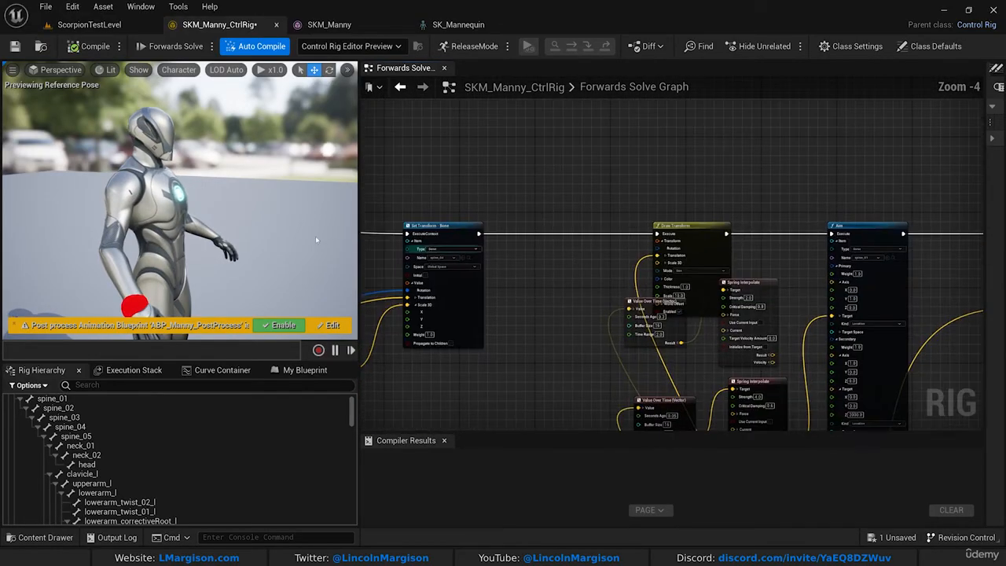
Inspect the look target and the mannequin's head and chest motion from several angles in the preview.
right_drag(218, 193, 315, 172)
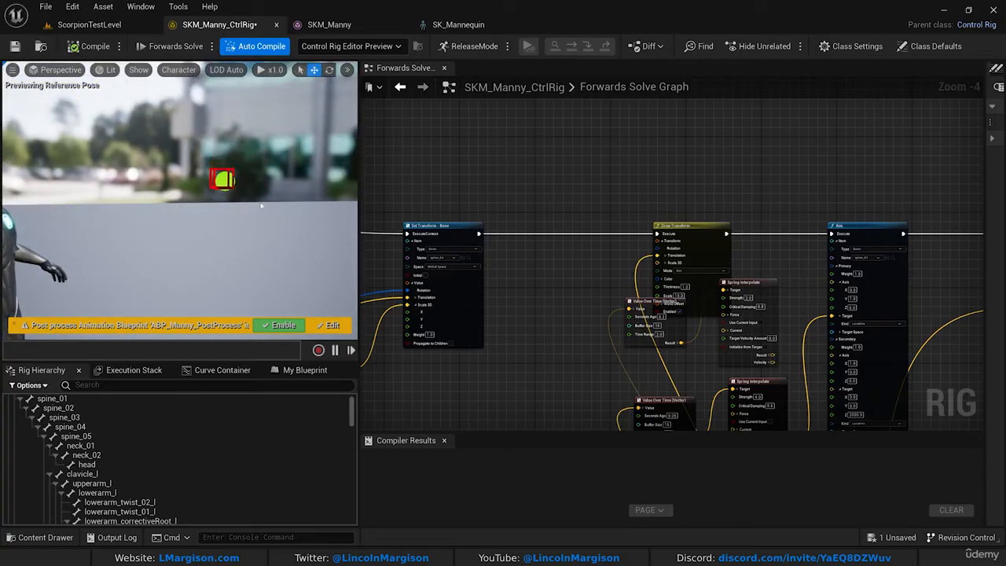
key(w)
right_drag(245, 185, 168, 201)
drag(194, 189, 167, 188)
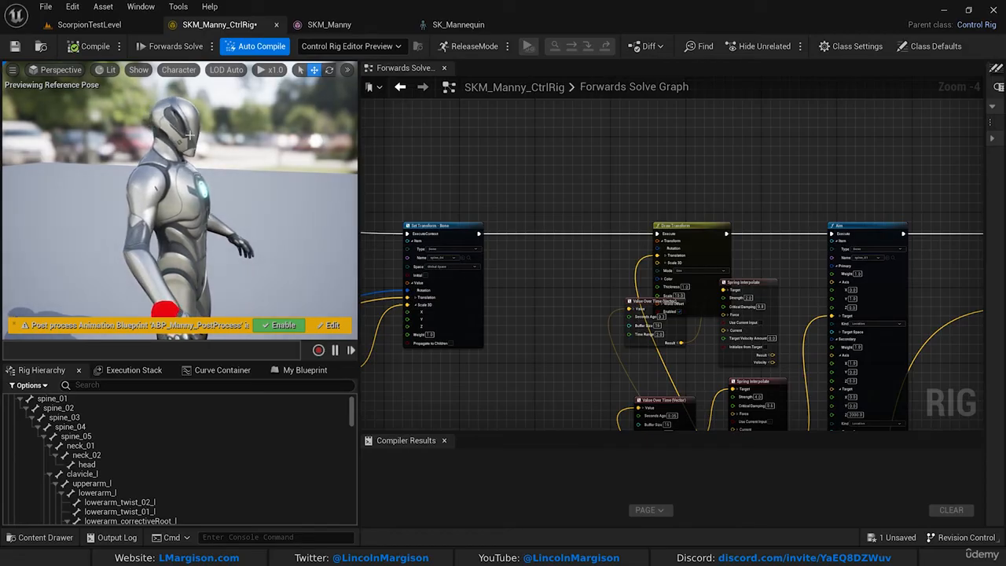
drag(266, 187, 321, 189)
right_drag(179, 197, 90, 175)
key(w)
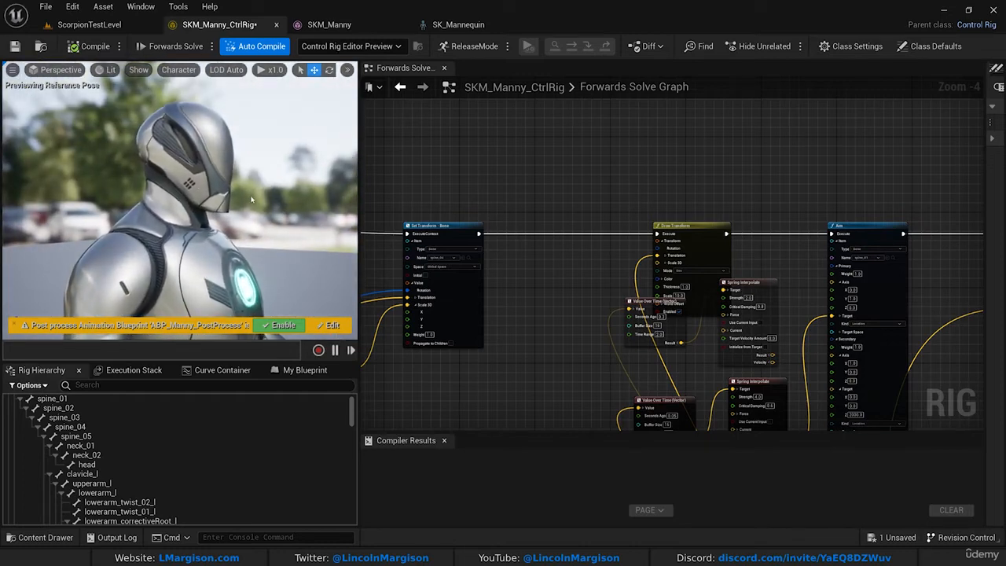
Set the Minimum to -5 and the Maximum to 5 on the Noise (Vector) node feeding the look target's Add node.
right_drag(552, 336, 514, 146)
right_drag(553, 250, 488, 86)
right_drag(484, 164, 507, 125)
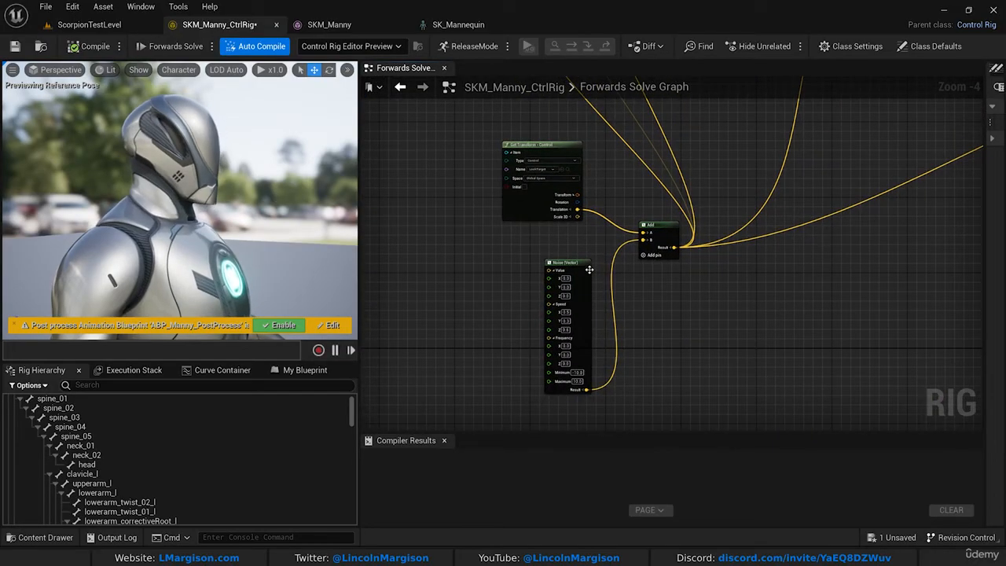
click(568, 359)
scroll(566, 362, up, 2)
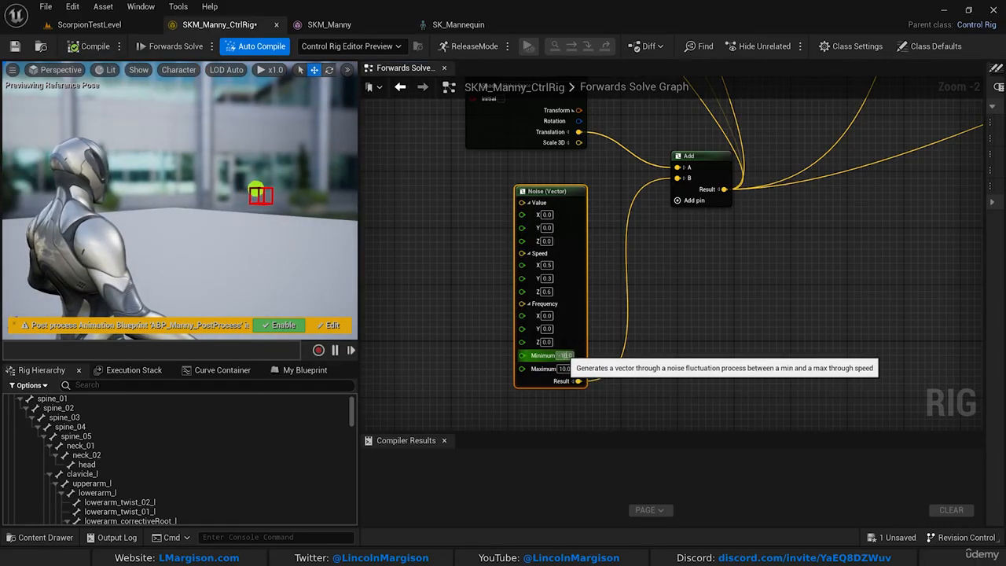
click(565, 356)
text(-5)
click(564, 369)
text(5)
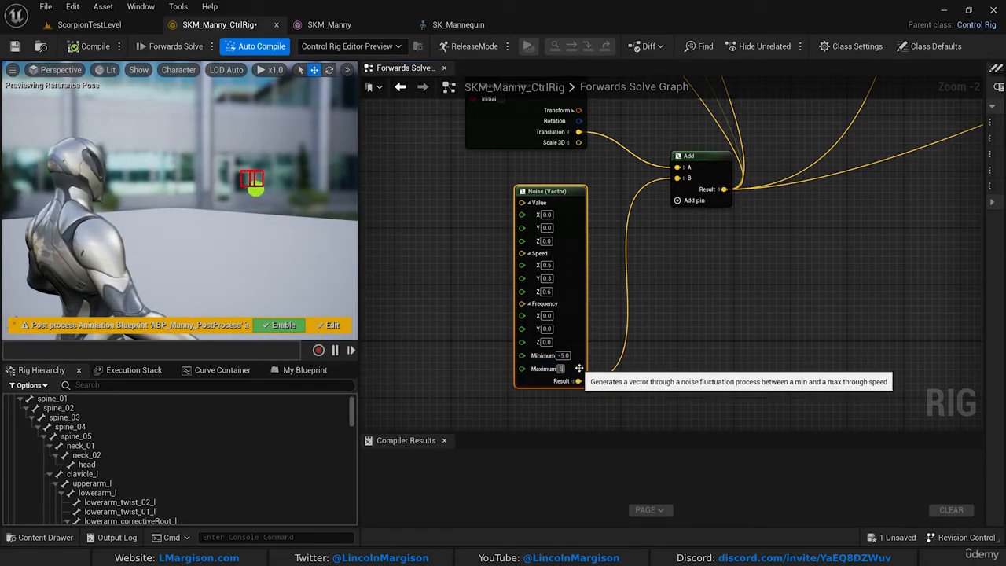
key(Return)
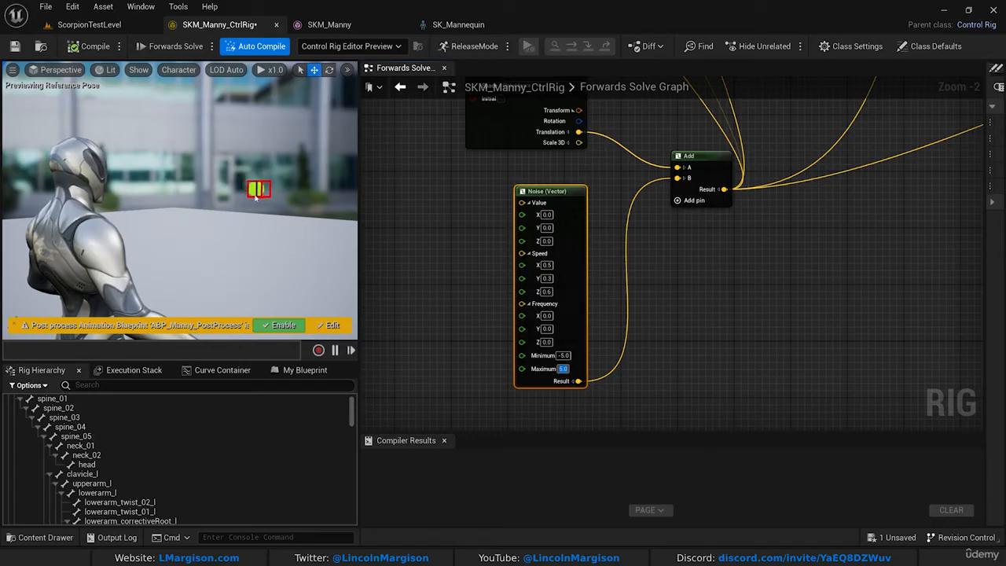
Set the Noise (Vector) node's Speed to X 0.3, Y 0.2 and Z 0.1.
scroll(459, 229, down, 1)
right_click(458, 228)
click(418, 189)
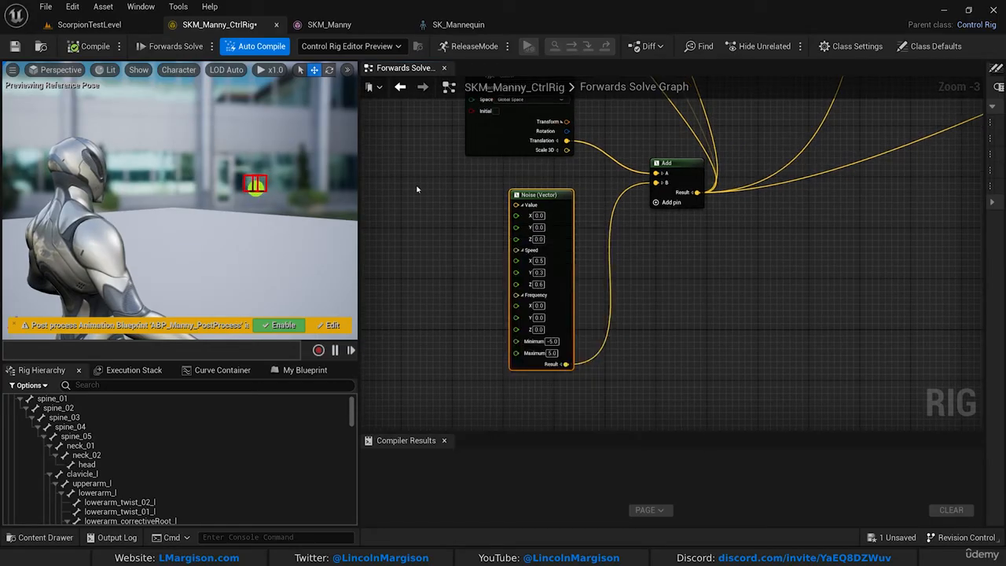
scroll(530, 270, up, 3)
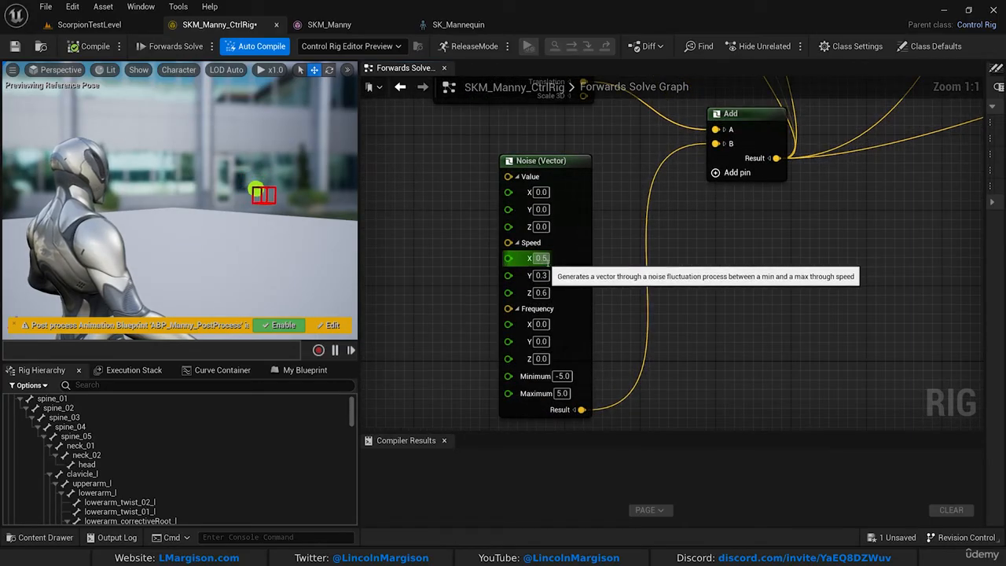
click(541, 258)
text(0.3)
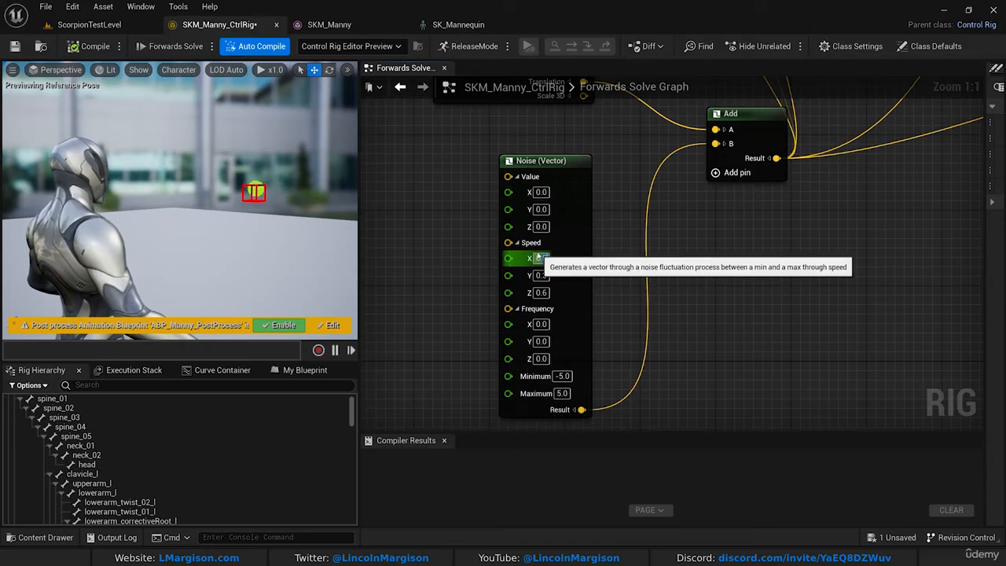
key(Tab)
text(0.2)
key(Tab)
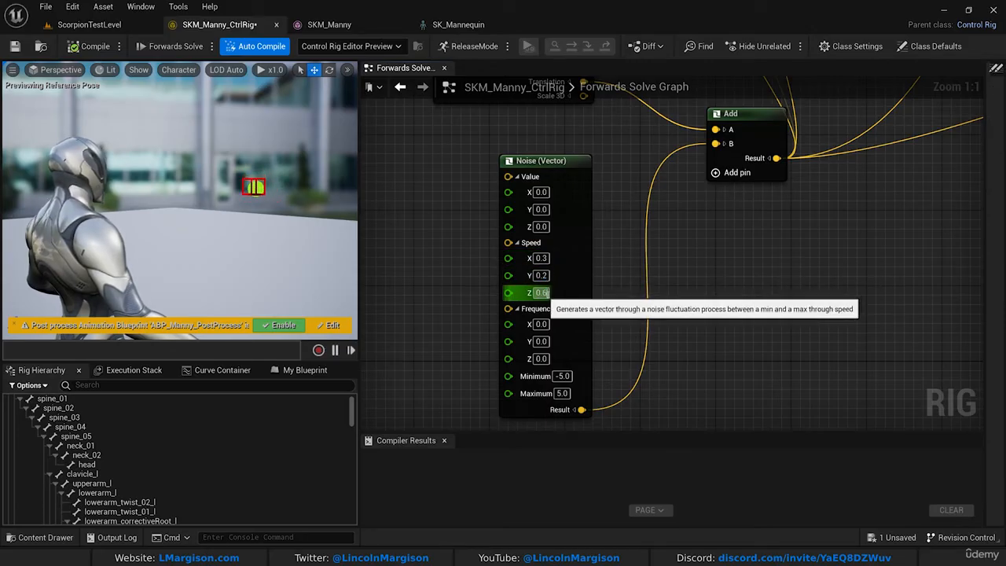
text(0.1)
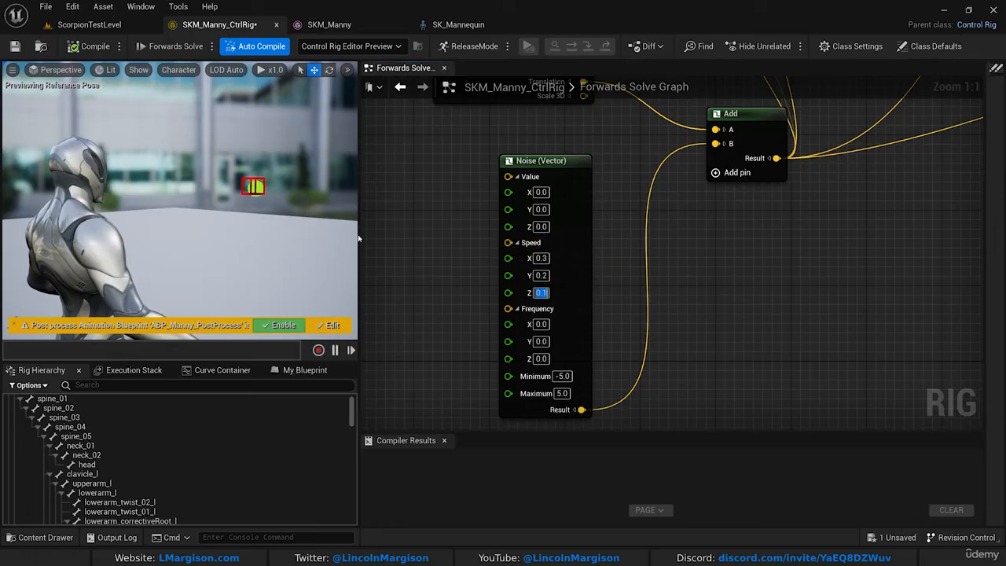
Examine the noise-driven look target box and the mannequin's response in the preview.
mouse_move(223, 165)
right_down()
mouse_move(230, 161)
mouse_move(206, 162)
mouse_move(222, 165)
right_up()
key(w)
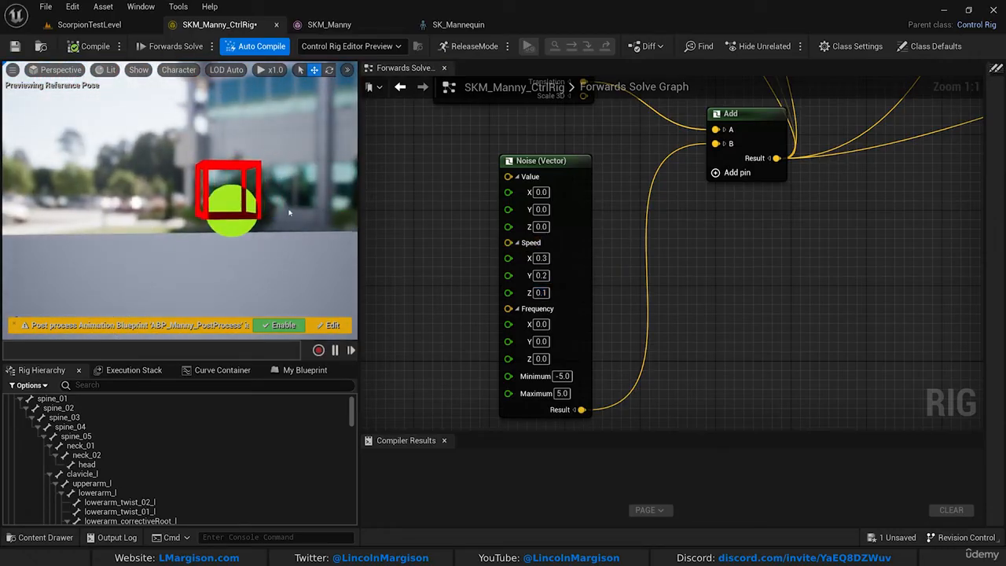
key(s)
right_drag(289, 212, 196, 158)
key(w)
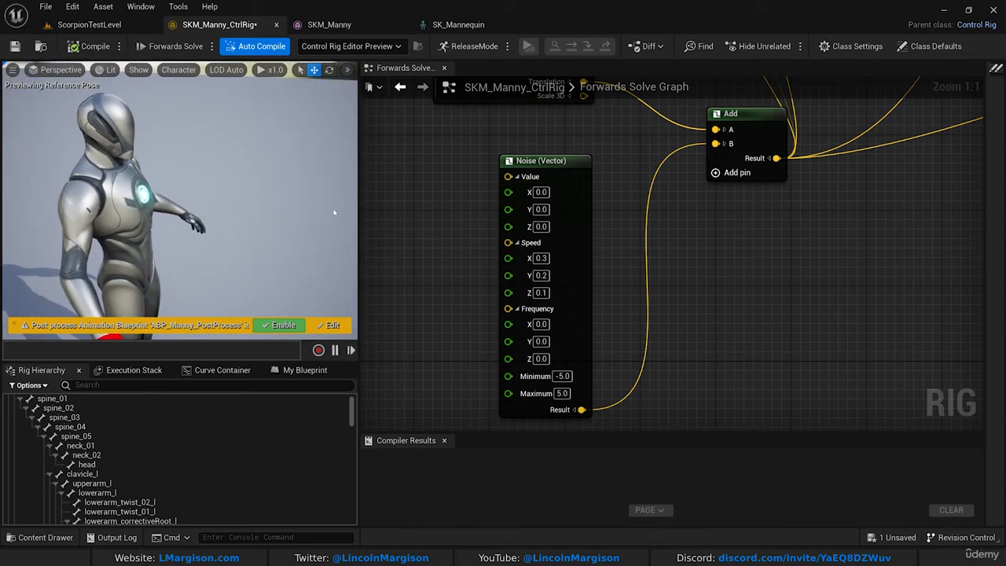
key(f)
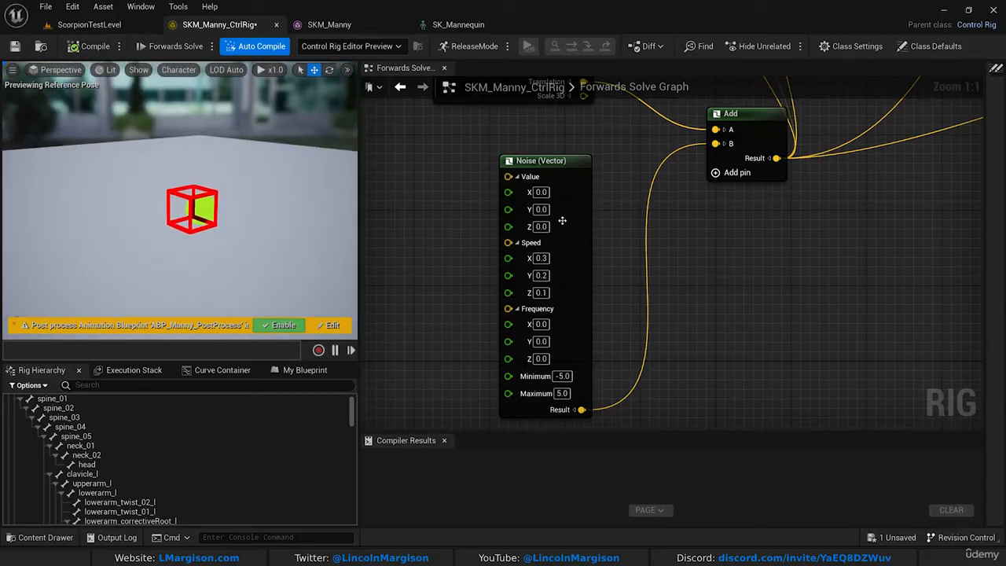
Nudge the Noise (Vector) node slightly farther from the Add node and compile the Control Rig.
click(541, 209)
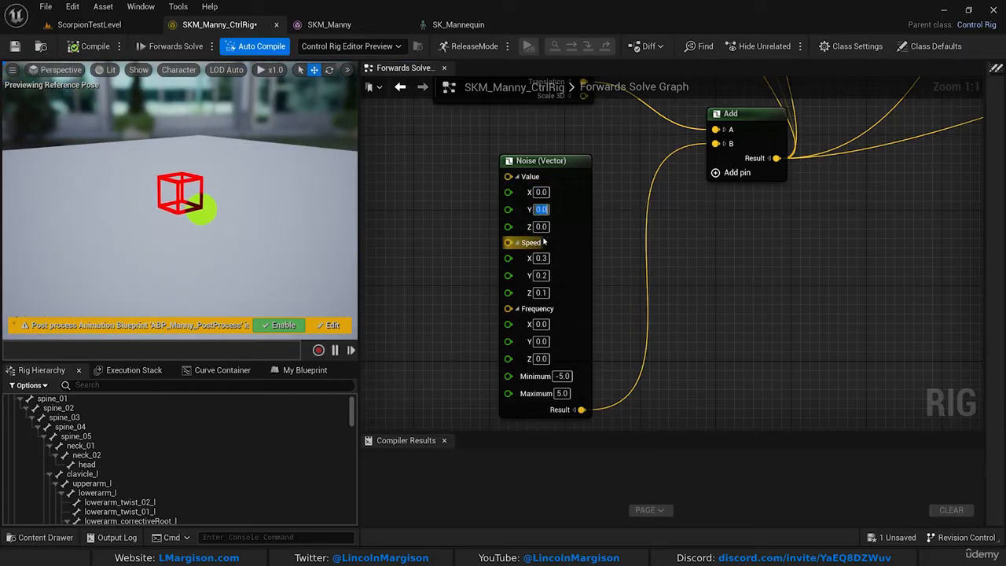
click(545, 242)
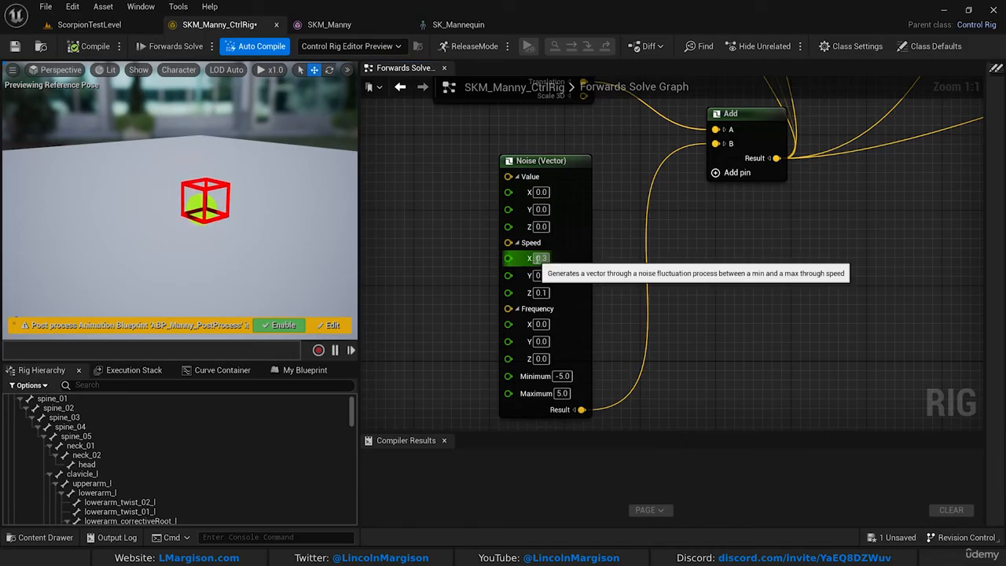
click(541, 324)
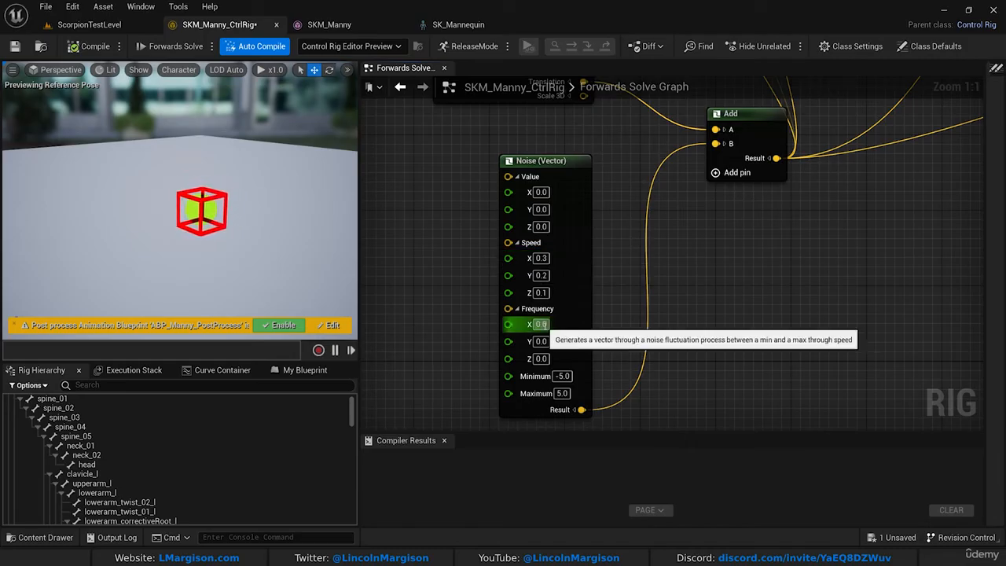
click(584, 226)
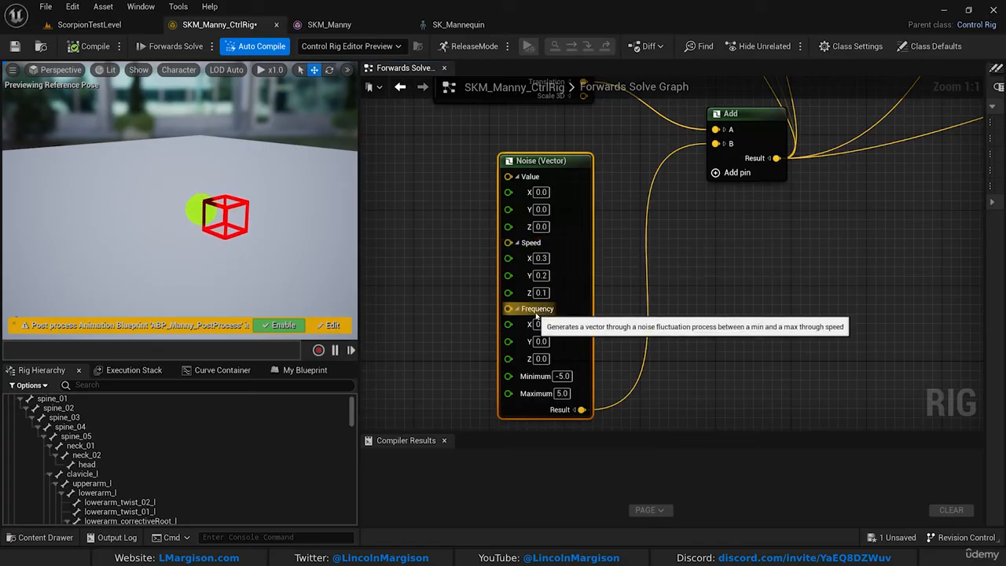
drag(577, 198, 559, 185)
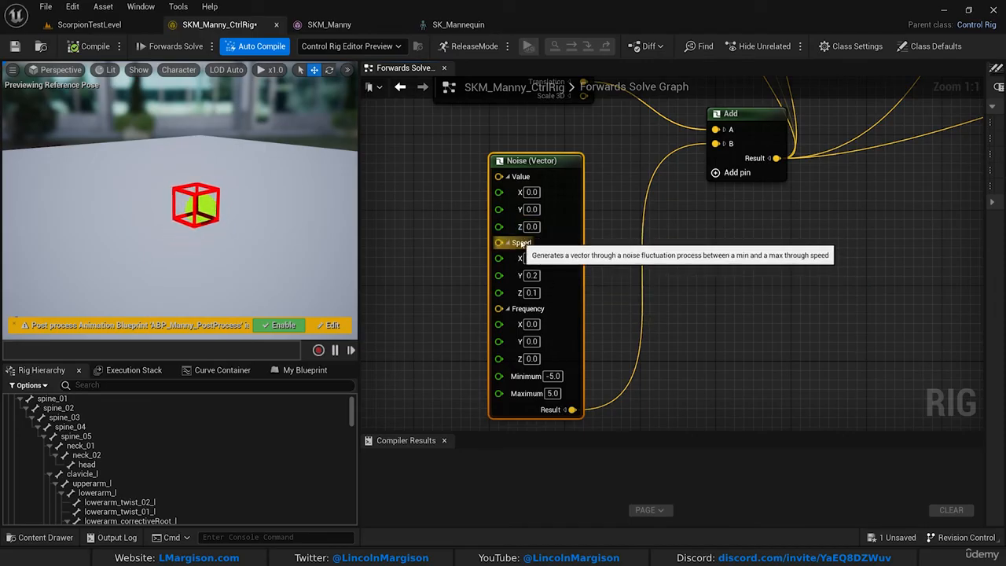
click(98, 49)
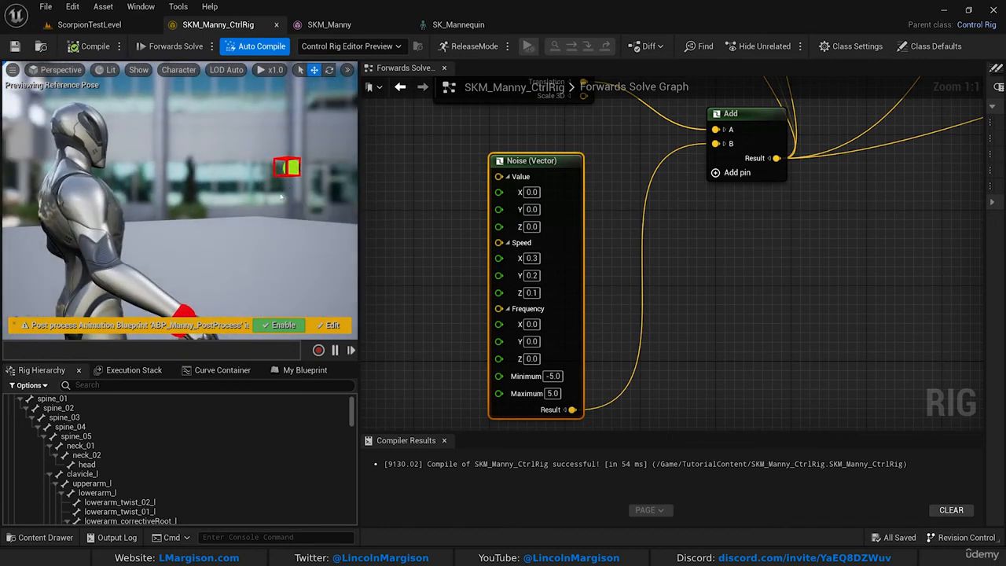
Set the Noise (Vector) node's Minimum to -10 and Maximum to 10, and check the mannequin's upper body in the preview.
click(559, 377)
text(-10)
key(Tab)
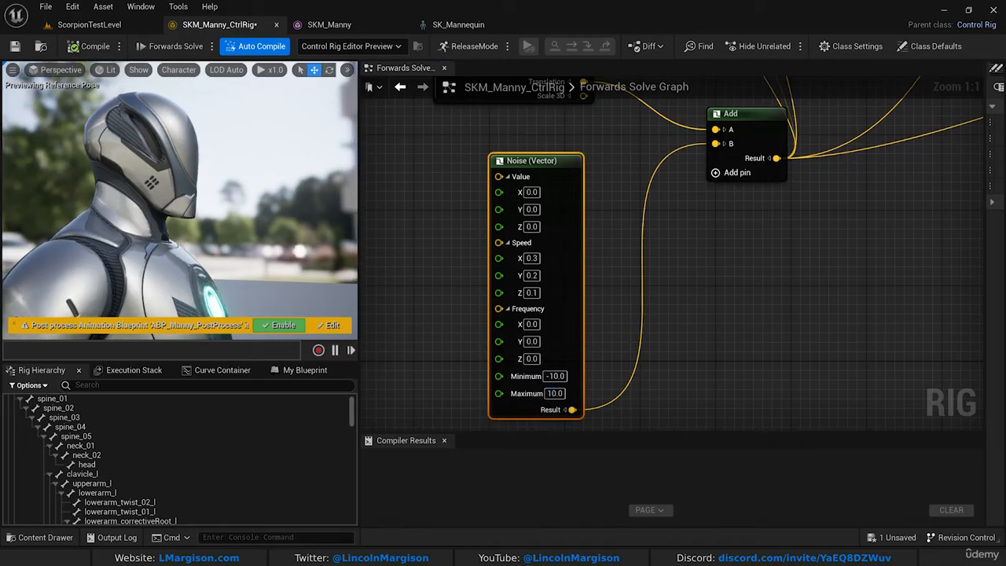
click(535, 259)
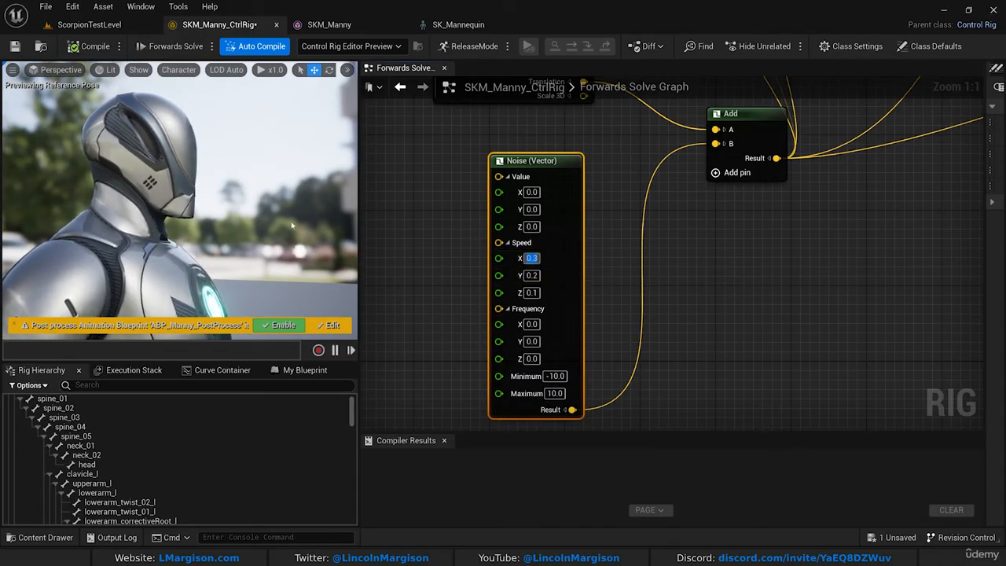
alt+drag(292, 226, 208, 226)
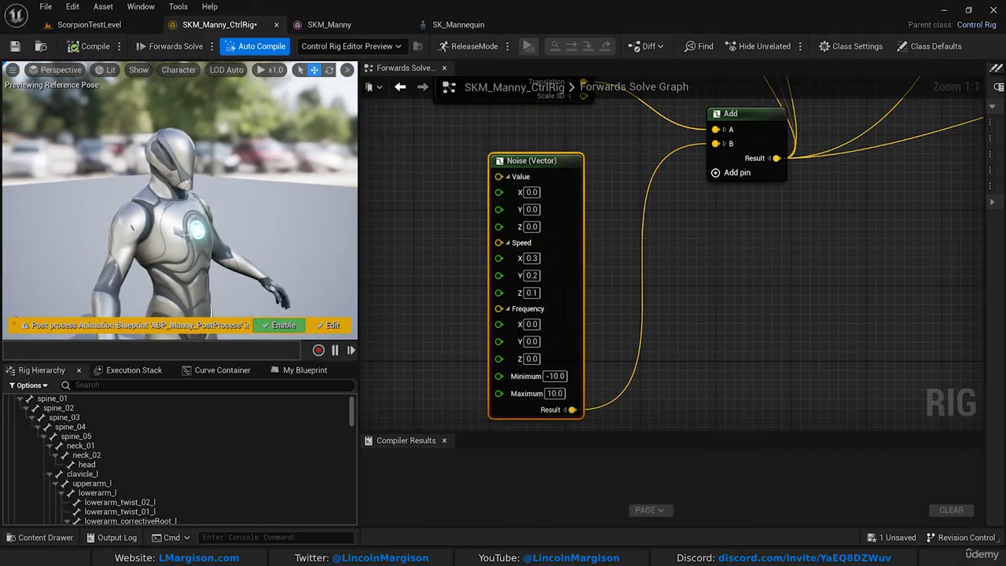
Open the Speed value of the Accumulated Time node that feeds the Modulo node for editing.
scroll(512, 228, down, 7)
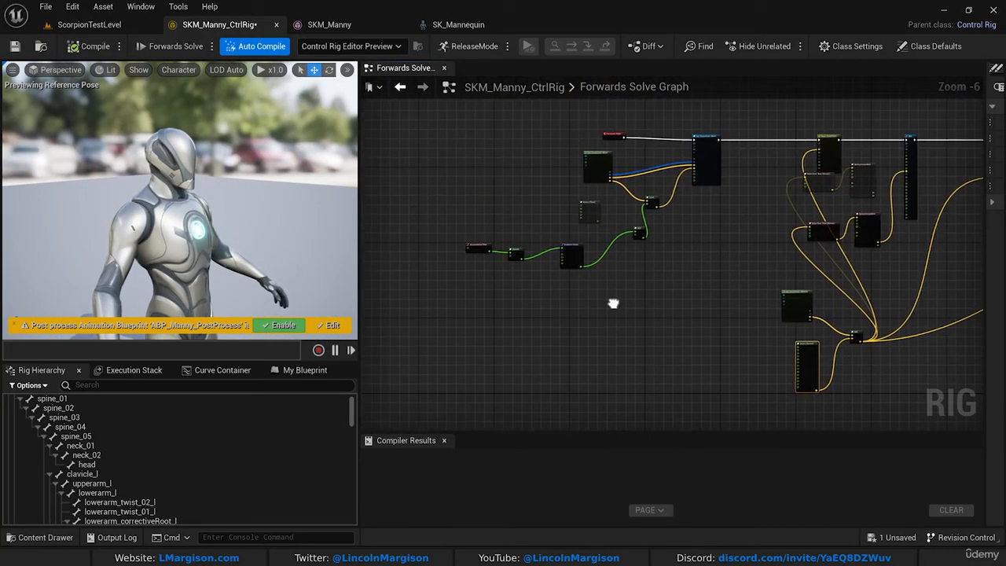
scroll(569, 252, up, 5)
right_drag(806, 247, 945, 277)
right_drag(472, 293, 637, 307)
click(524, 186)
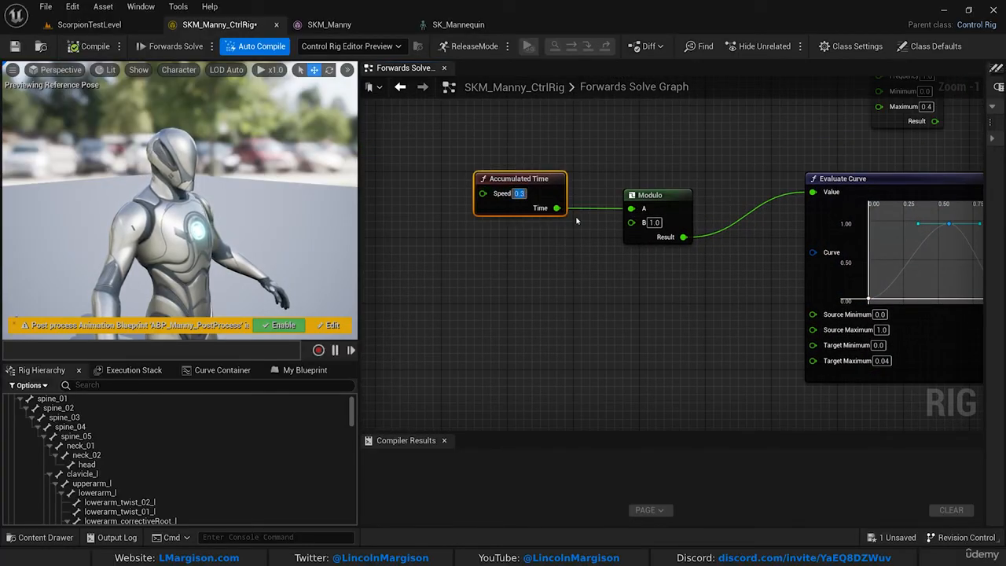
Compile and save the Control Rig, and check the look target's movement from the mannequin's side and from behind.
right_drag(276, 127, 338, 140)
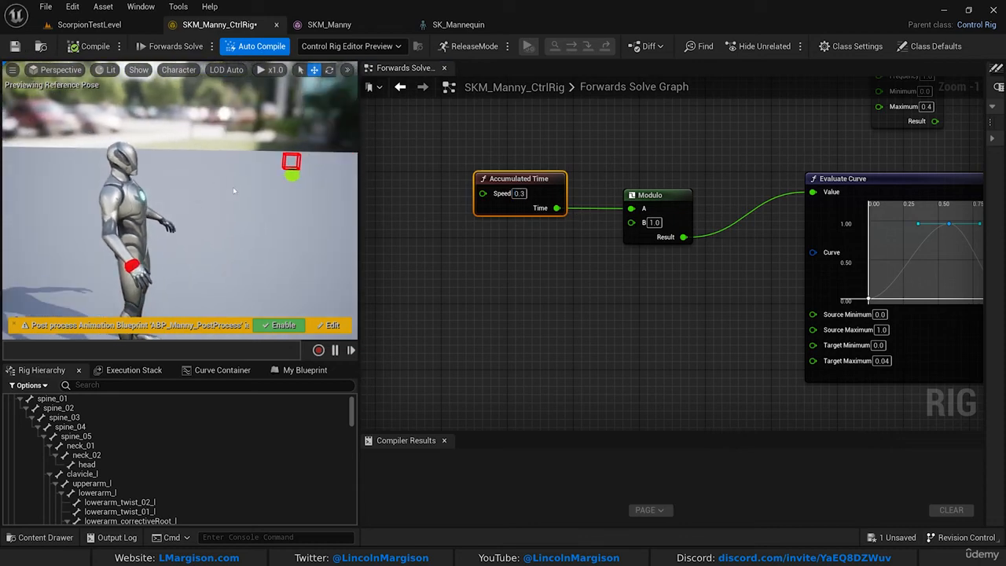
click(92, 49)
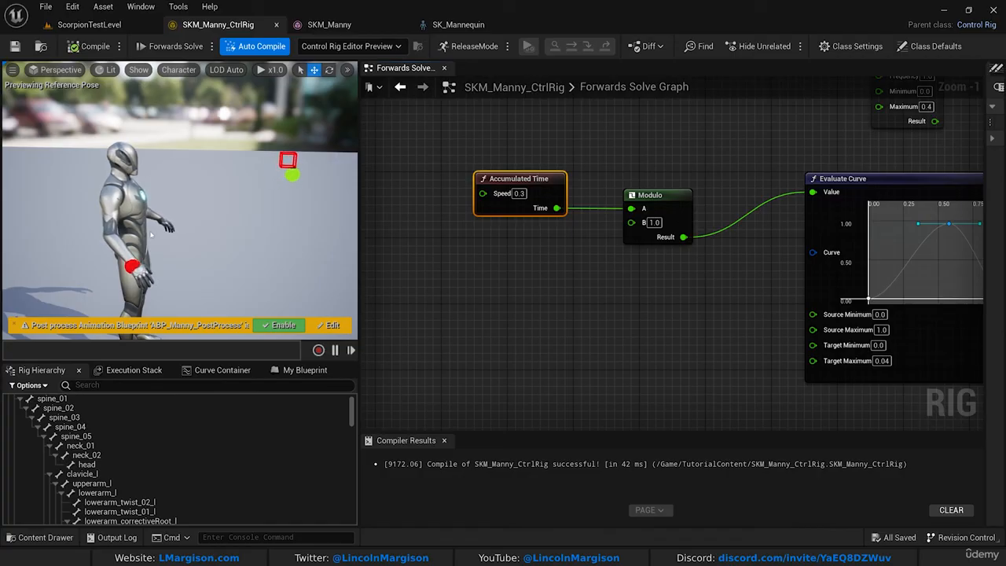
drag(152, 234, 236, 238)
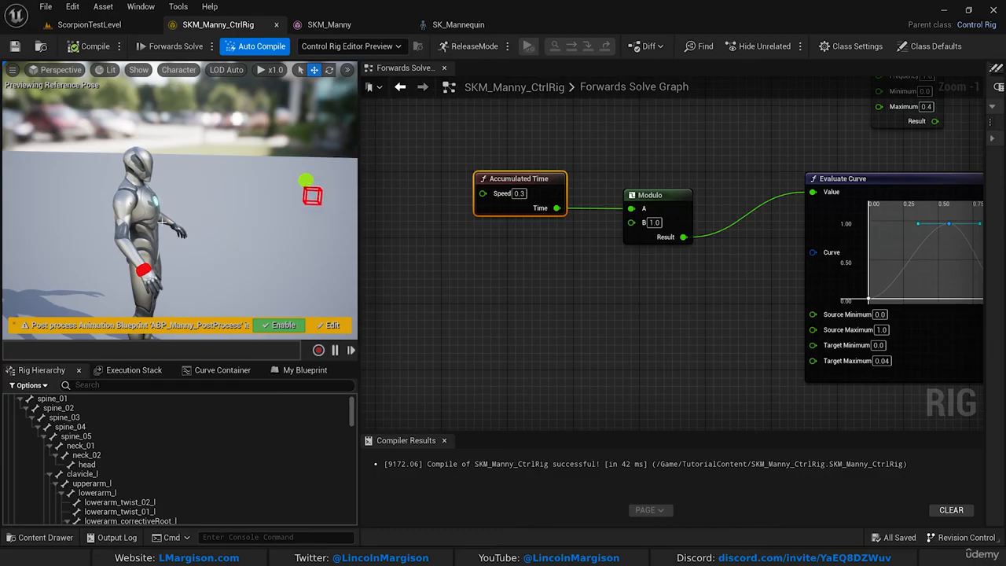
right_drag(235, 238, 253, 187)
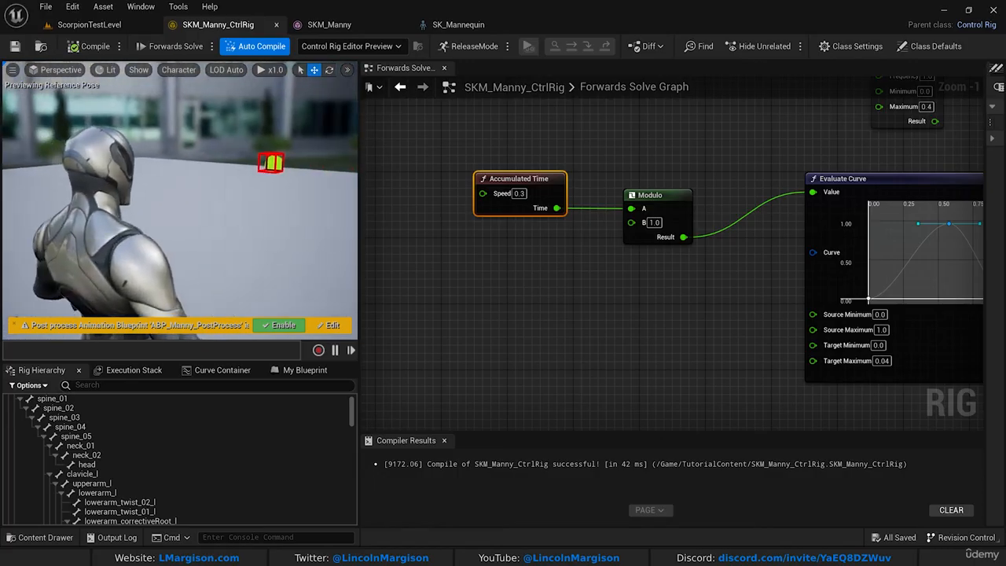